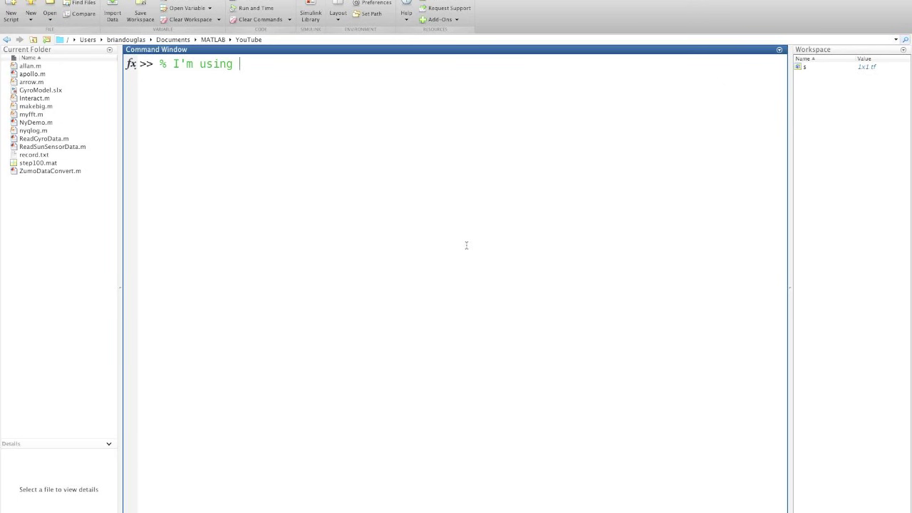
Type the comment '% I'm using MATLAB 2014b' at the Command Window prompt.
{"action": "type", "text": "MATLAB 2014b"}
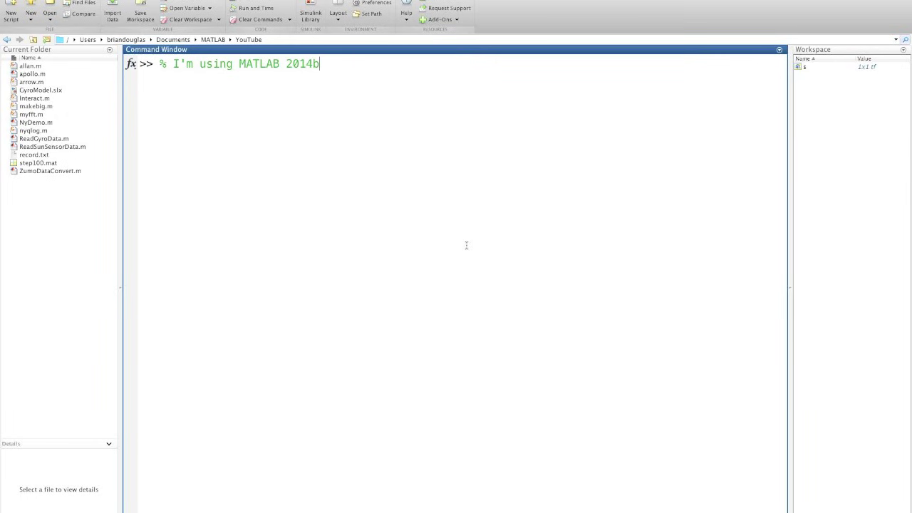
Enter the intro comments and define the Laplace variable with s = tf('s').
{"action": "key", "text": "Return"}
{"action": "key", "text": "Return"}
{"action": "type", "text": "% The first"}
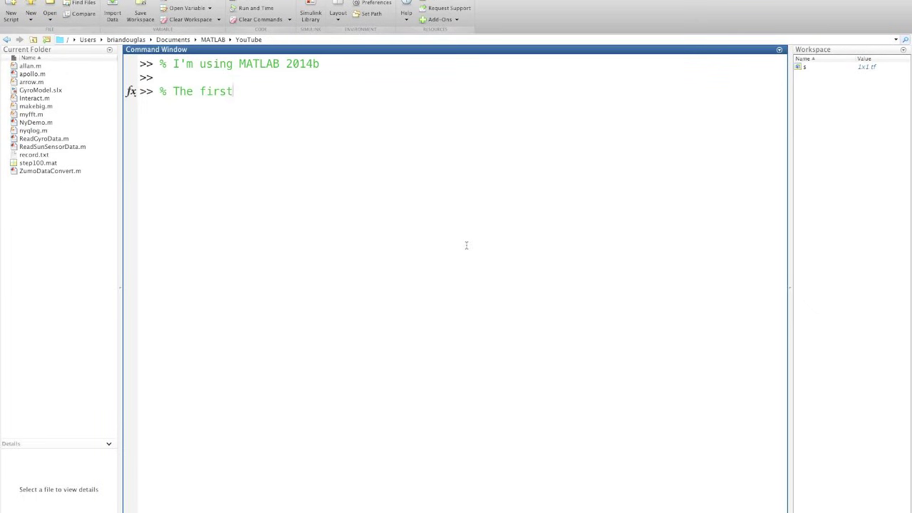
{"action": "type", "text": " thing we want to do i"}
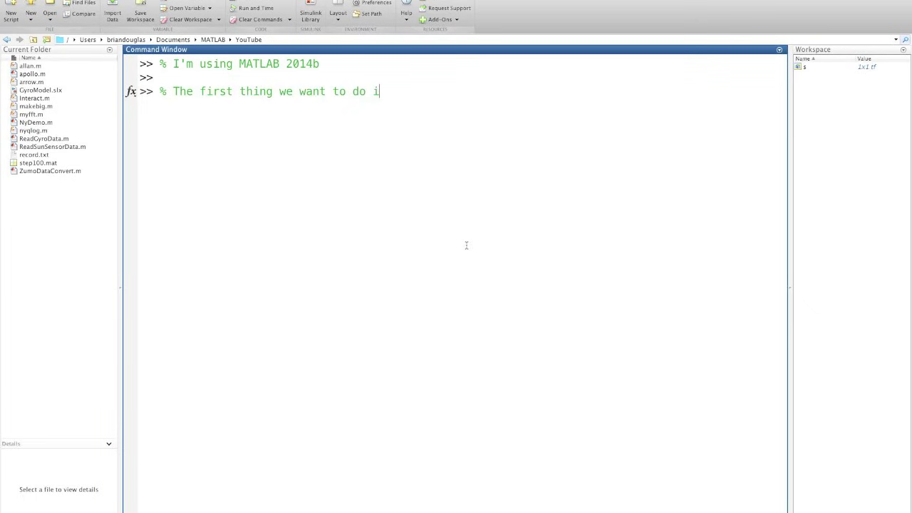
{"action": "type", "text": "s build our transfer function object"}
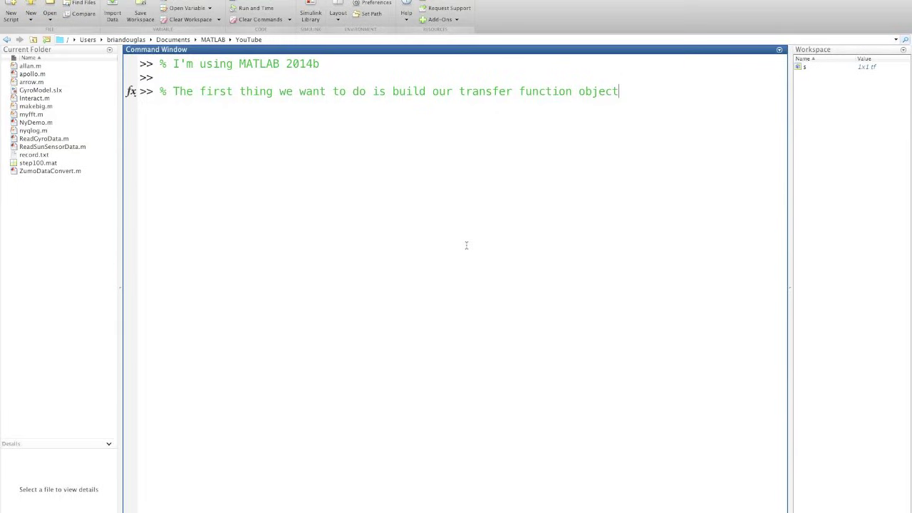
{"action": "key", "text": "Return"}
{"action": "type", "text": "% I like to "}
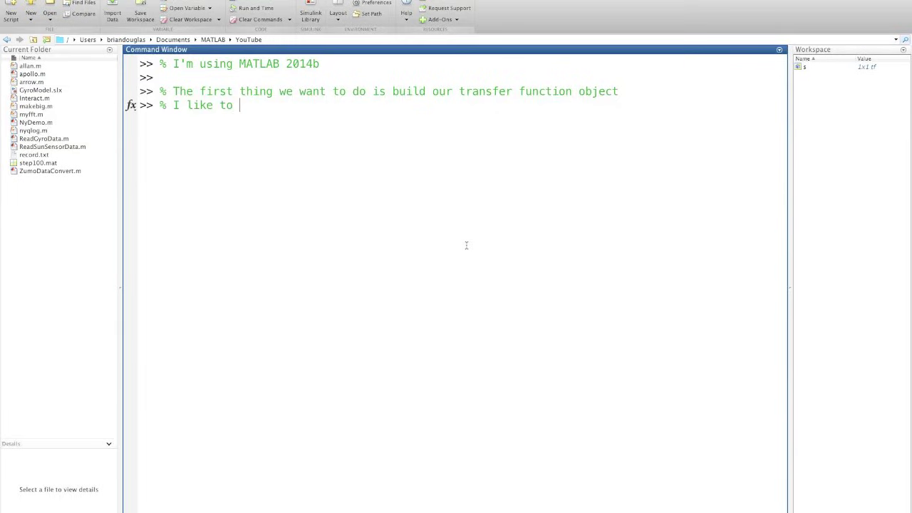
{"action": "type", "text": "define a transfer function 's' first"}
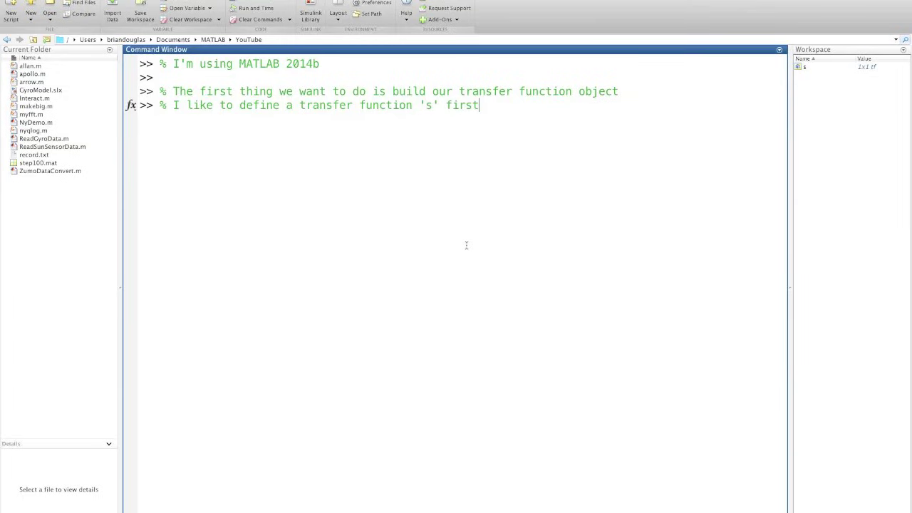
{"action": "key", "text": "Return"}
{"action": "type", "text": "s = tf('s')"}
{"action": "key", "text": "Return"}
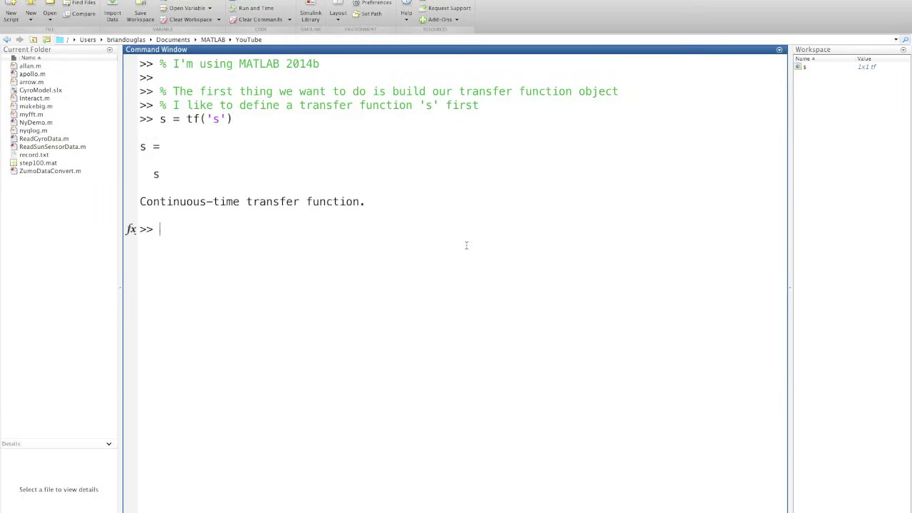
Create GH = 1/(s*(s+4)*(s^2+4*s+20)) with an explanatory comment.
{"action": "type", "text": "% Then I can build out the rest of the transfer function"}
{"action": "key", "text": "Return"}
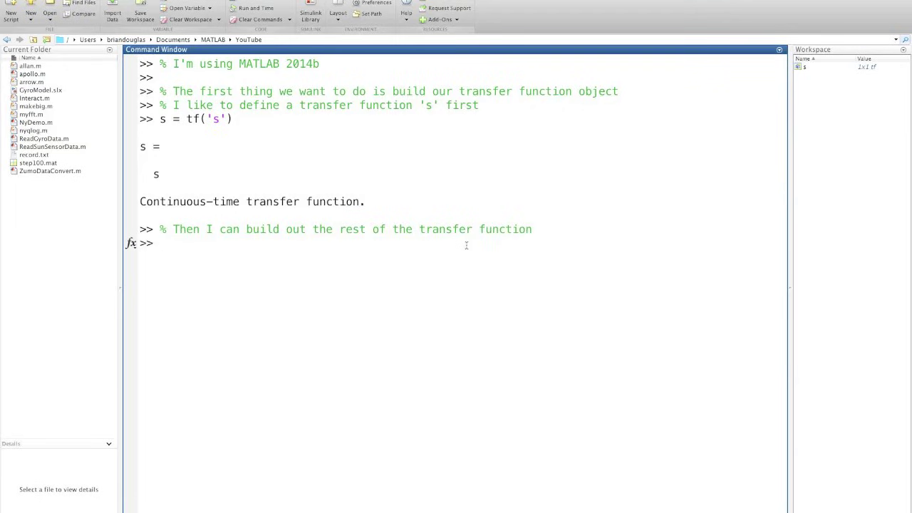
{"action": "type", "text": "GH = 1 / (s * (s + 4) * (s^2 + 4*s + 20))"}
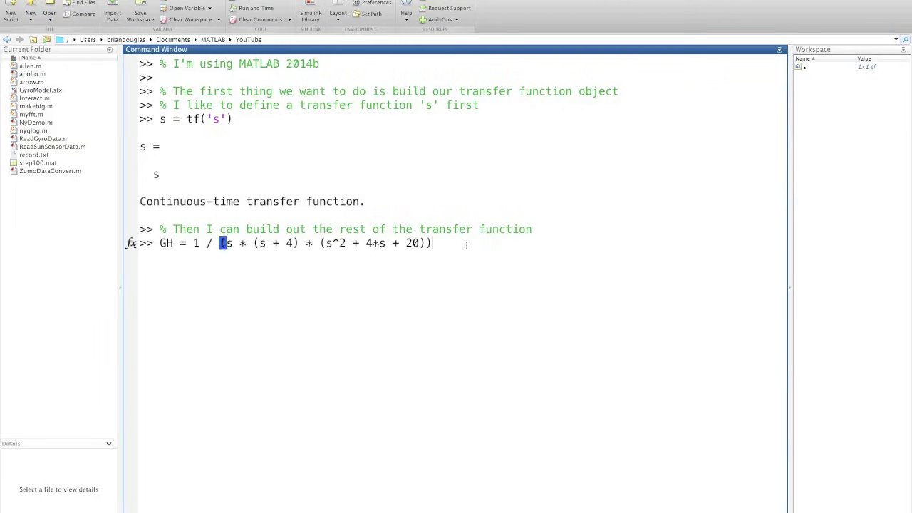
{"action": "key", "text": "Return"}
Comment on the adjustable gain, set k = 2, display GH*k, then clear the window.
{"action": "type", "text": "% I essentially assigned "}
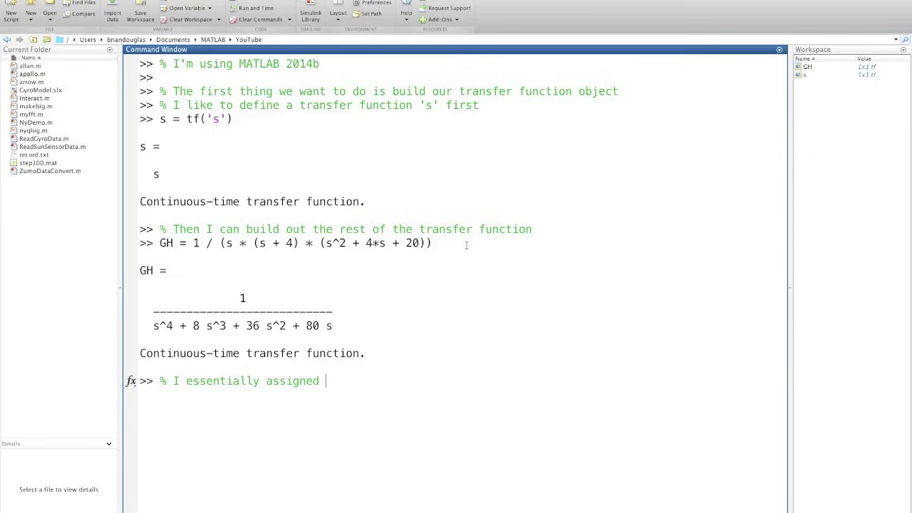
{"action": "type", "text": "k=1 in this transfer function but by multiplying it by"}
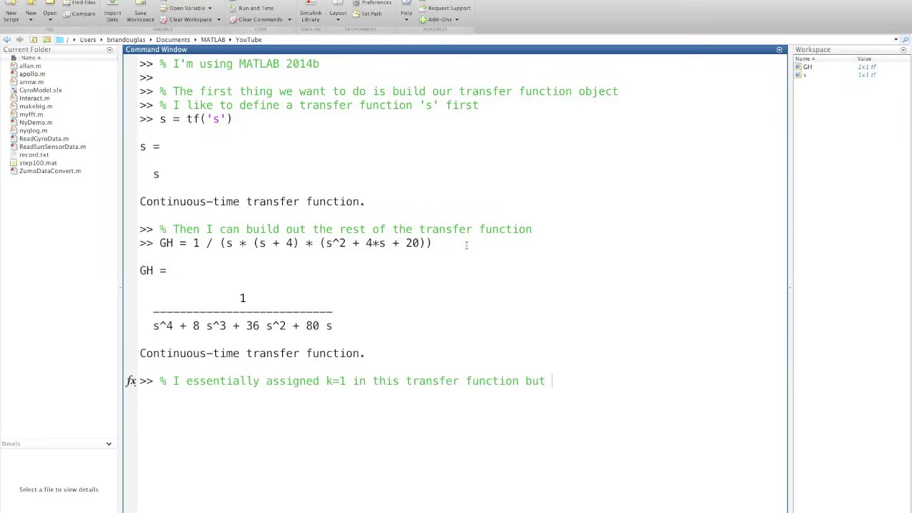
{"action": "key", "text": "Return"}
{"action": "type", "text": "% a gain"}
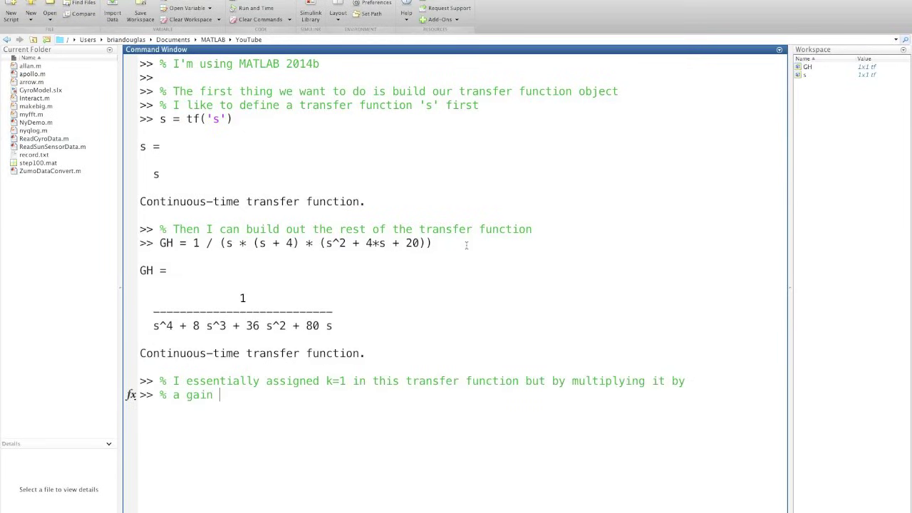
{"action": "type", "text": " we can adjust what k is."}
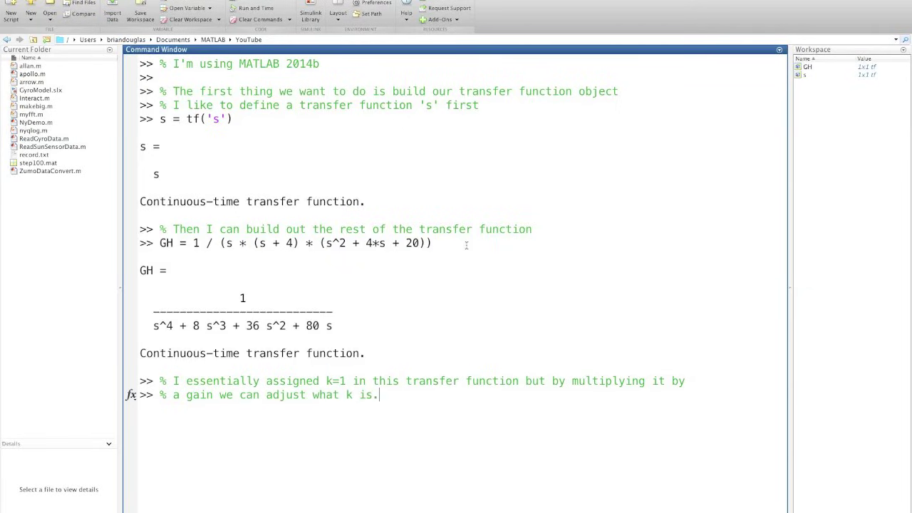
{"action": "key", "text": "Return"}
{"action": "type", "text": "% For example for k = 2"}
{"action": "key", "text": "Return"}
{"action": "type", "text": "k ="}
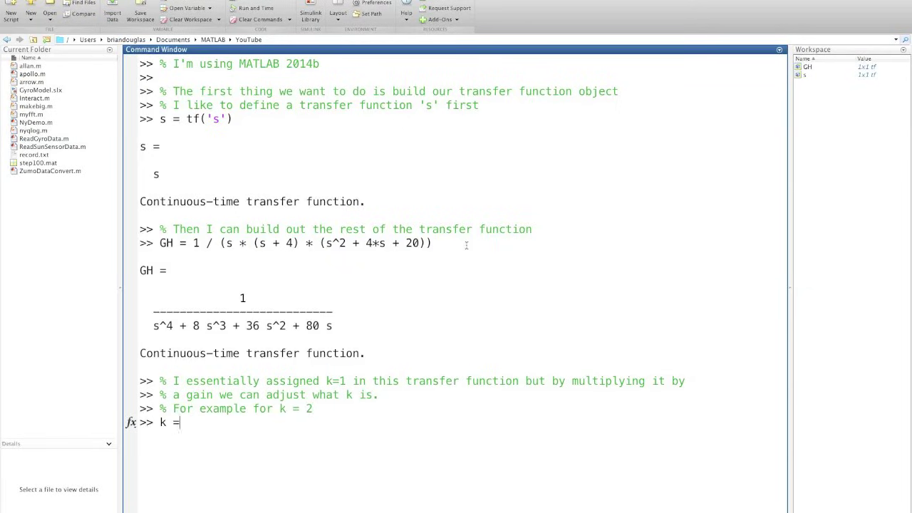
{"action": "type", "text": " 2;"}
{"action": "key", "text": "Return"}
{"action": "type", "text": "GH * k"}
{"action": "key", "text": "Return"}
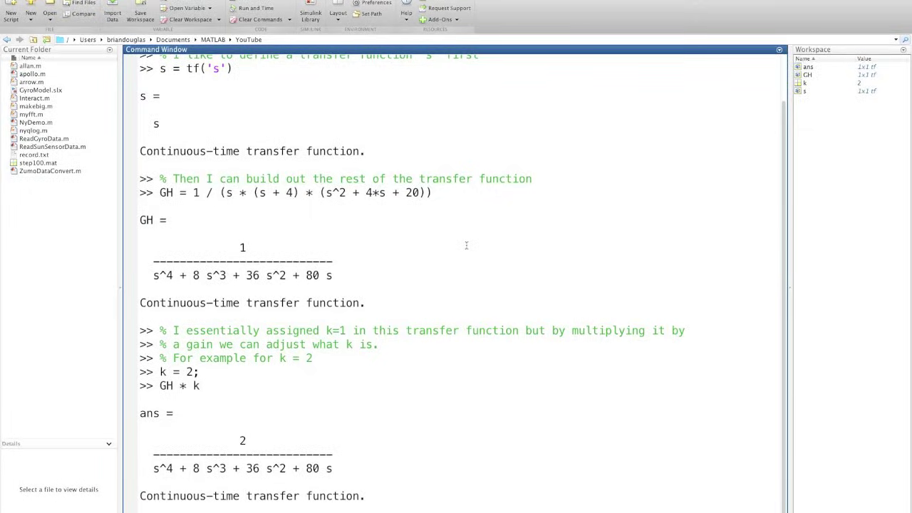
{"action": "key", "text": "ctrl+l"}
{"action": "type", "text": "% We cou"}
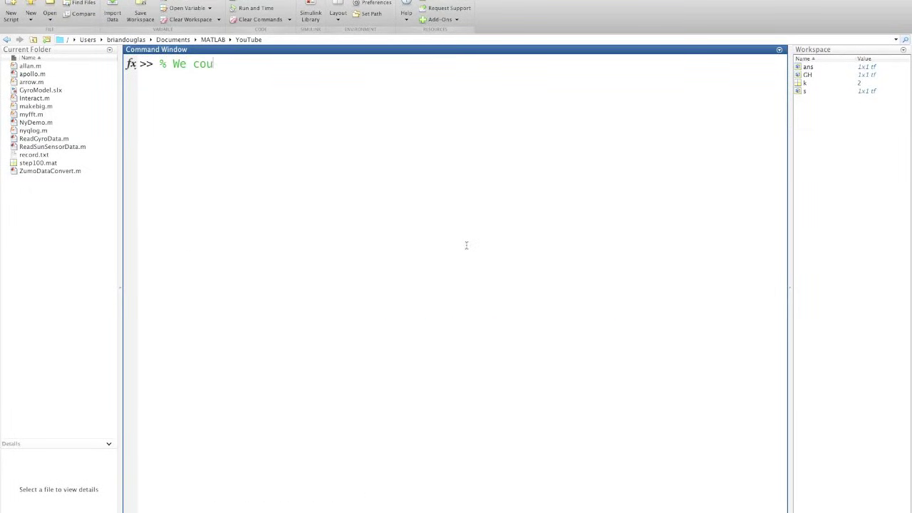
{"action": "type", "text": "ld have also defined "}
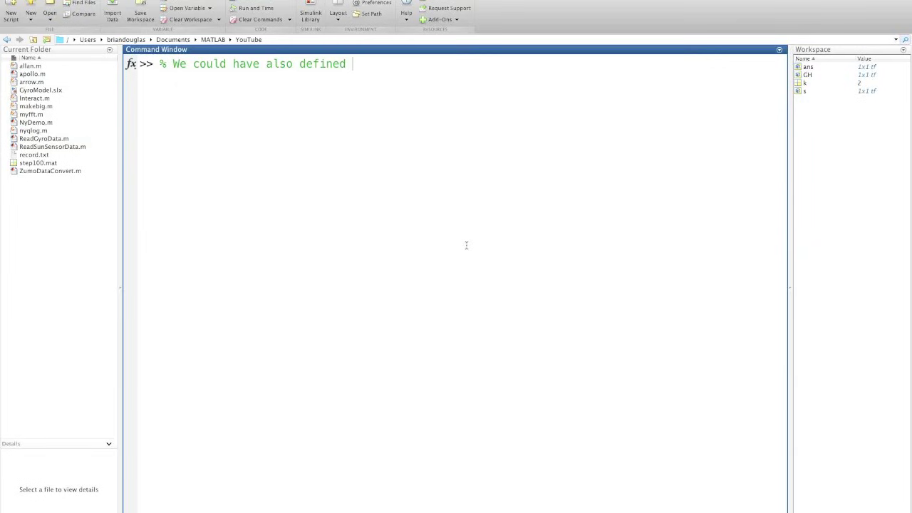
{"action": "type", "text": "a transfer function using the"}
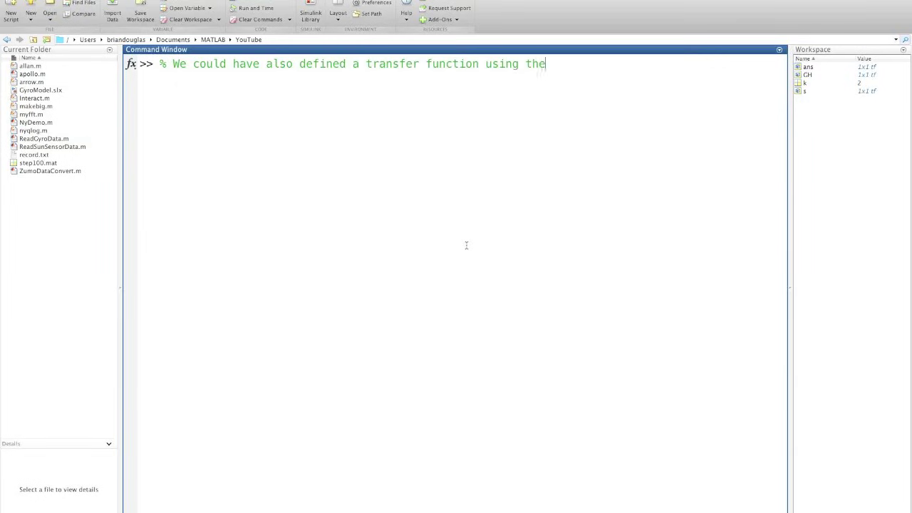
{"action": "type", "text": " tf function"}
Display GH, then rebuild it with tf using num = 1 and den = [1 8 36 80 0].
{"action": "key", "text": "Return"}
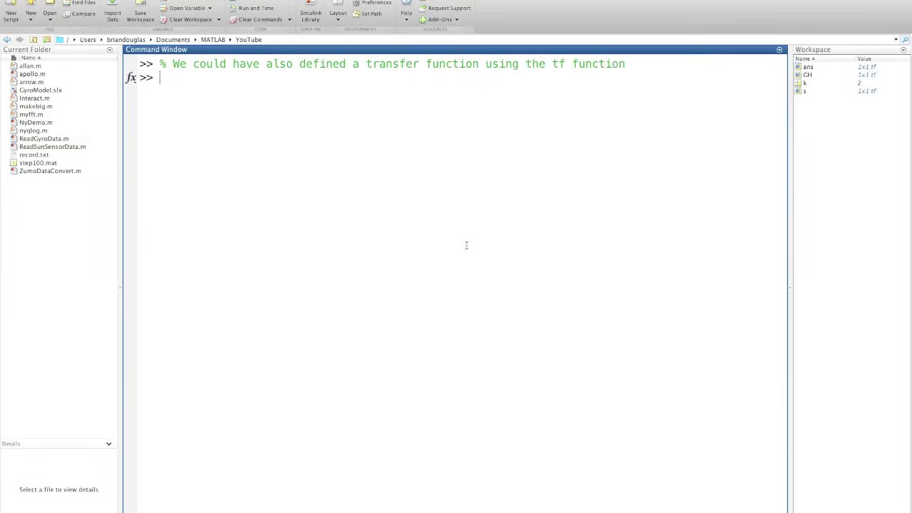
{"action": "type", "text": "GH"}
{"action": "key", "text": "Return"}
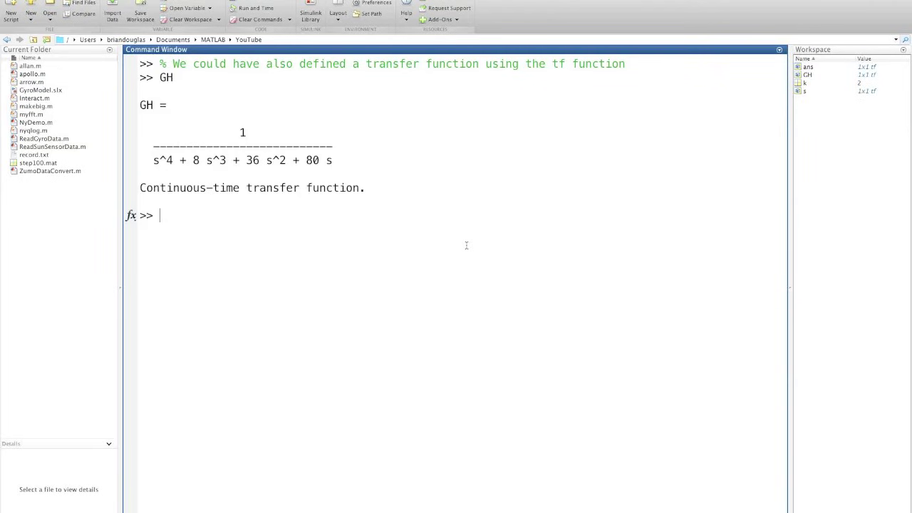
{"action": "type", "text": "num = 1;"}
{"action": "key", "text": "Return"}
{"action": "type", "text": "den = "}
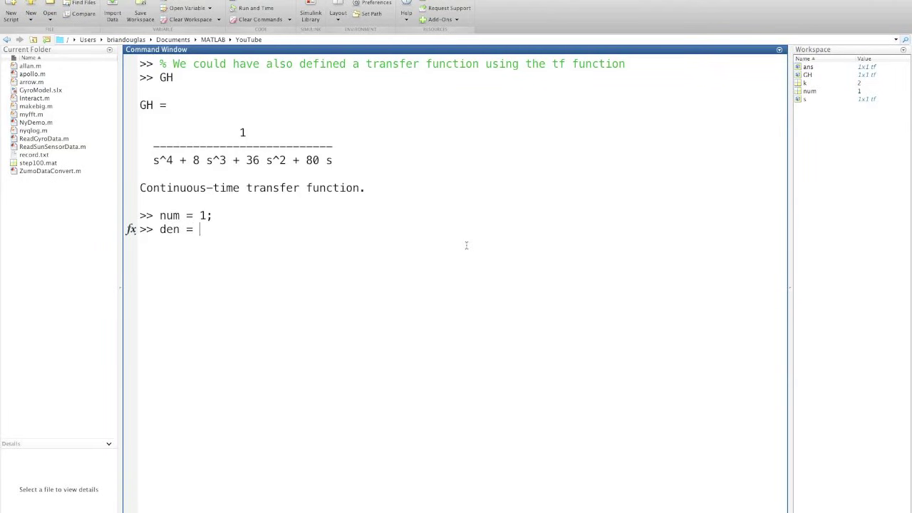
{"action": "type", "text": "[1 8 36 80 0];"}
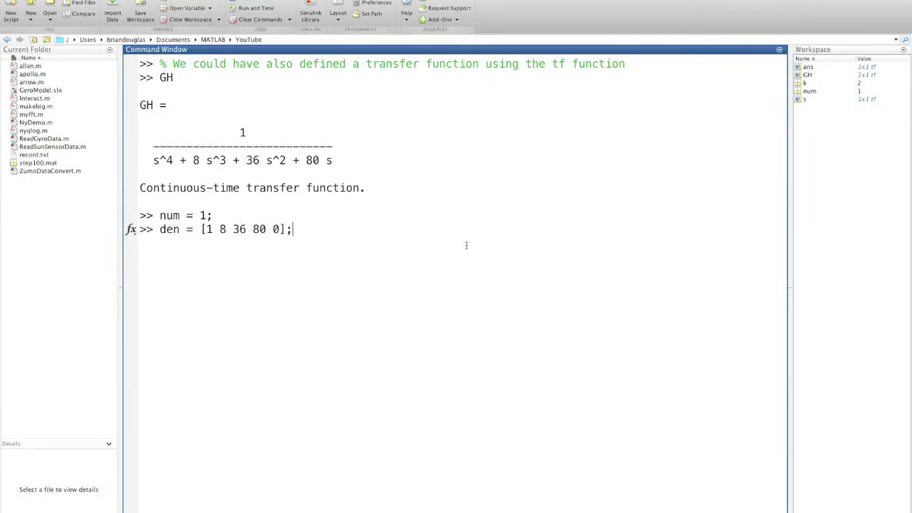
{"action": "key", "text": "Return"}
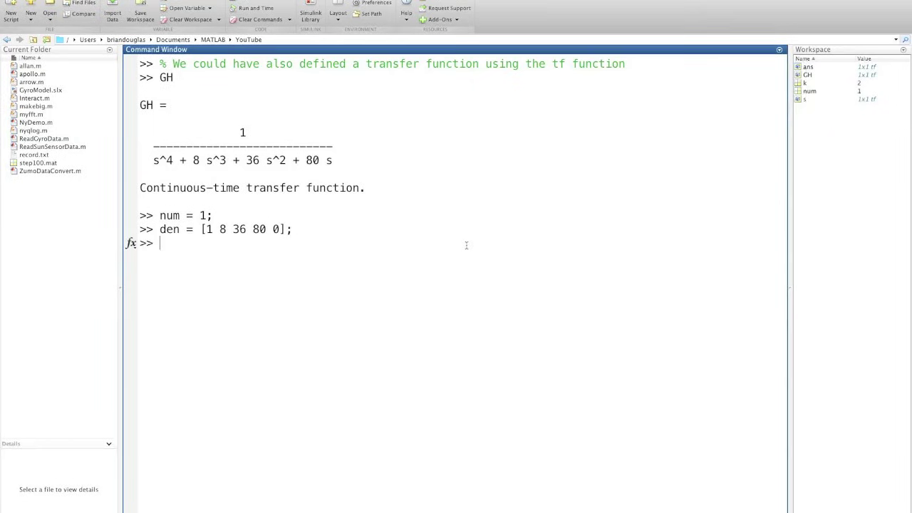
{"action": "type", "text": "GH"}
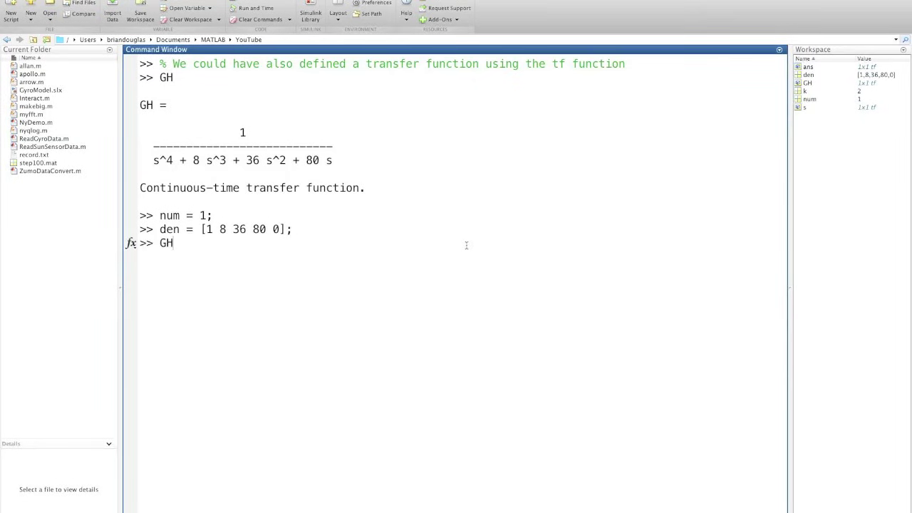
{"action": "type", "text": " = tf(num, den)"}
{"action": "key", "text": "Return"}
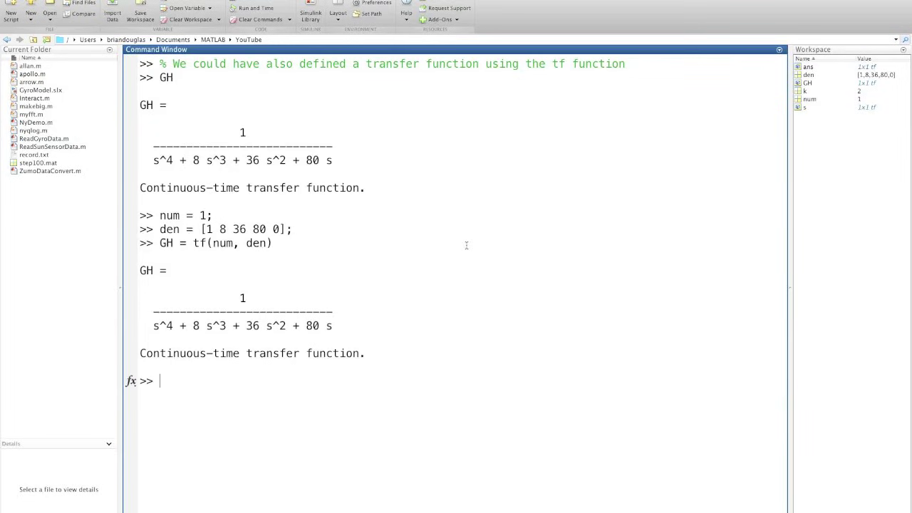
Comment that this required multiplying out the polynomial, then clear the window with clc.
{"action": "type", "text": "% We got the same thing but it "}
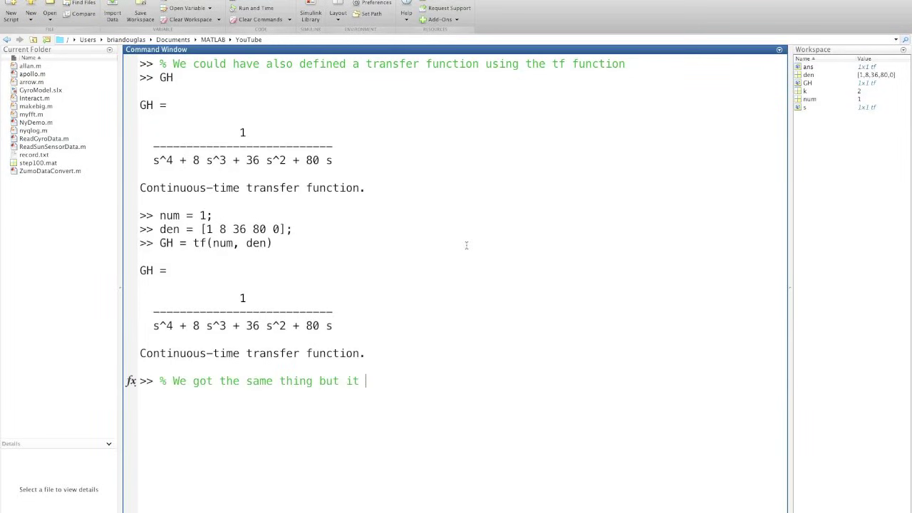
{"action": "type", "text": "required us to have m"}
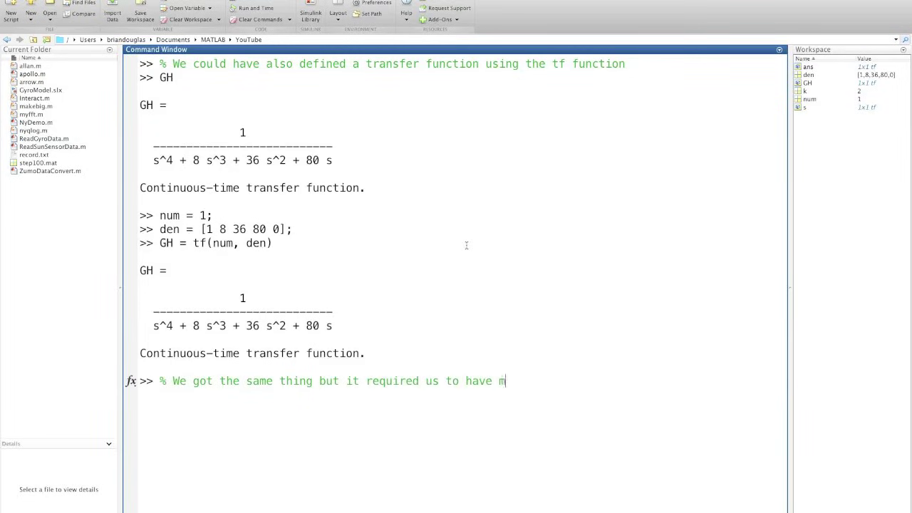
{"action": "type", "text": "ultiplied out the polynomial"}
{"action": "key", "text": "Return"}
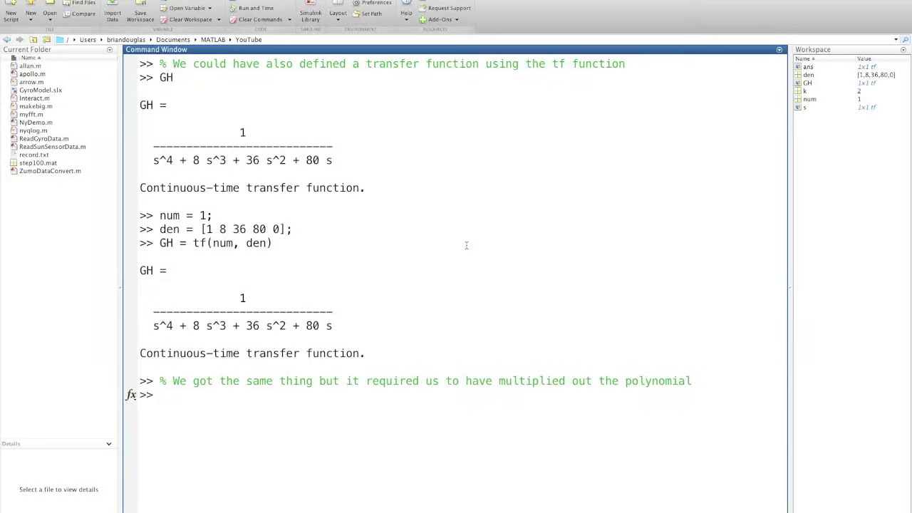
{"action": "type", "text": "clc"}
{"action": "key", "text": "Return"}
Add a comment about zpk and re-enter the earlier GH definition as a commented line.
{"action": "type", "text": "% Finally one other way to "}
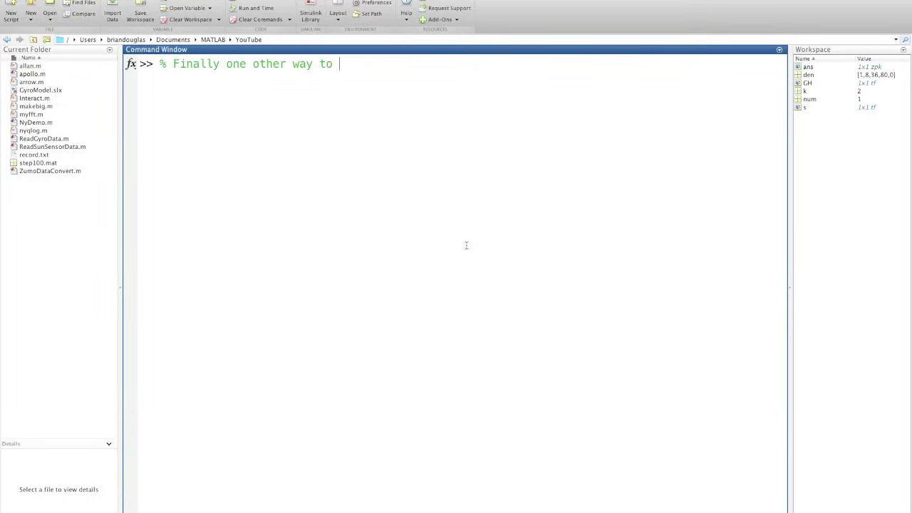
{"action": "type", "text": "create a transfer function is with the function zpk"}
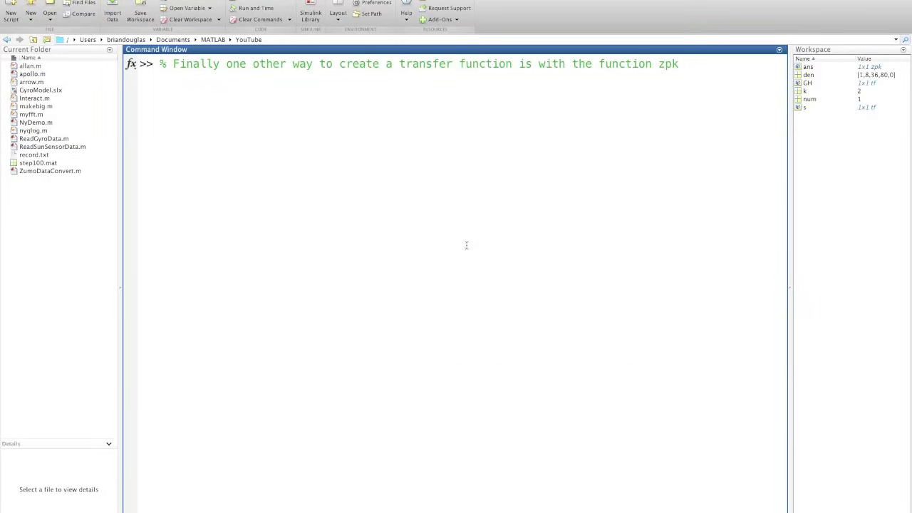
{"action": "key", "text": "Return"}
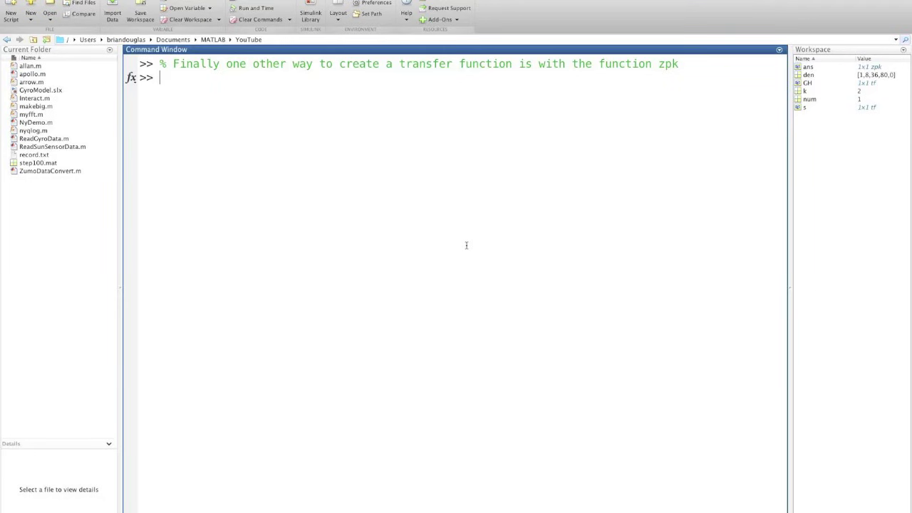
{"action": "key", "text": "Up"}
{"action": "key", "text": "Up"}
{"action": "key", "text": "Up"}
{"action": "key", "text": "Up"}
{"action": "key", "text": "Left"}
{"action": "key", "text": "Left"}
{"action": "key", "text": "Left"}
{"action": "key", "text": "Left"}
{"action": "key", "text": "Left"}
{"action": "key", "text": "Left"}
{"action": "key", "text": "Left"}
{"action": "key", "text": "Left"}
{"action": "key", "text": "Left"}
{"action": "key", "text": "Left"}
{"action": "key", "text": "Left"}
{"action": "key", "text": "Left"}
{"action": "key", "text": "Left"}
{"action": "key", "text": "Left"}
{"action": "key", "text": "Left"}
{"action": "key", "text": "Left"}
{"action": "key", "text": "Left"}
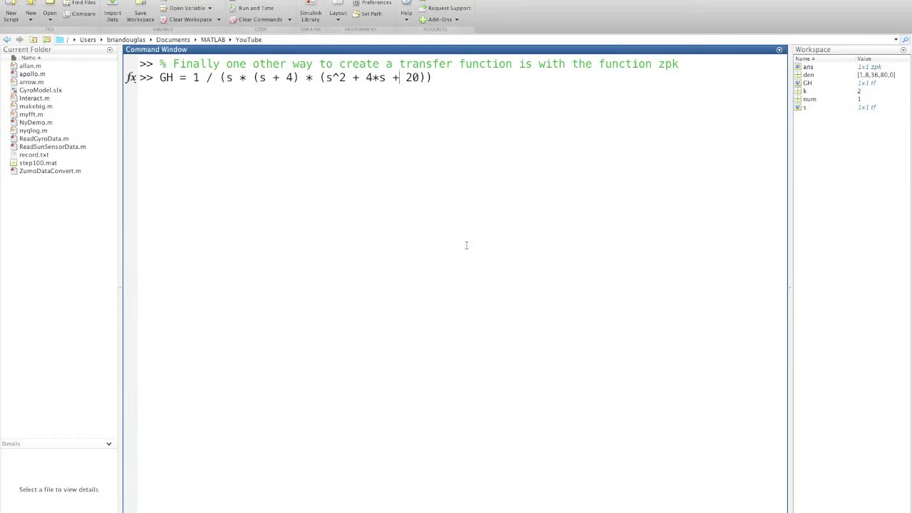
{"action": "key", "text": "Left"}
{"action": "key", "text": "Left"}
{"action": "key", "text": "Left"}
{"action": "key", "text": "Left"}
{"action": "key", "text": "Left"}
{"action": "key", "text": "Left"}
{"action": "key", "text": "Left"}
{"action": "key", "text": "Left"}
{"action": "key", "text": "Left"}
{"action": "key", "text": "Left"}
{"action": "key", "text": "Left"}
{"action": "key", "text": "Left"}
{"action": "key", "text": "Left"}
{"action": "key", "text": "Left"}
{"action": "key", "text": "Left"}
{"action": "key", "text": "Left"}
{"action": "key", "text": "Left"}
{"action": "key", "text": "Left"}
{"action": "key", "text": "Left"}
{"action": "key", "text": "Left"}
{"action": "type", "text": "%"}
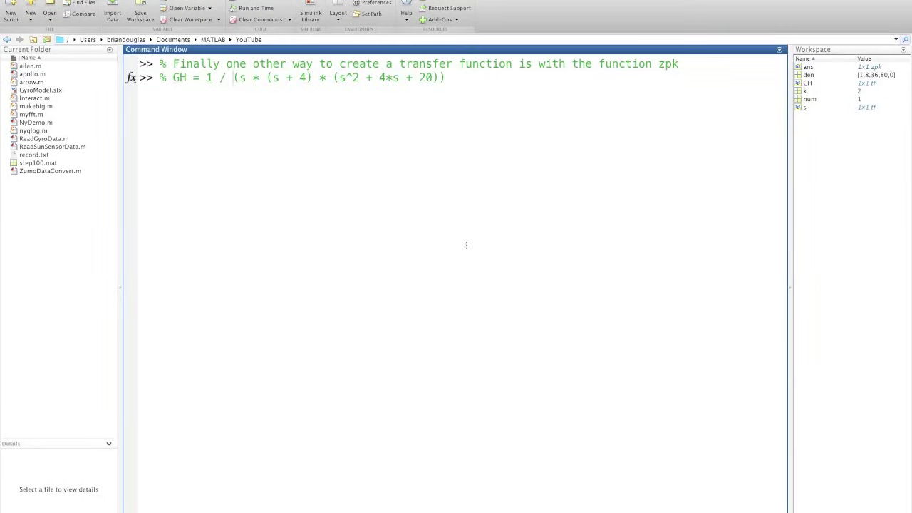
{"action": "key", "text": "Return"}
Create GH = zpk([], [0, -4, -2+4i, -2-4i], 1).
{"action": "type", "text": "GH = zpk"}
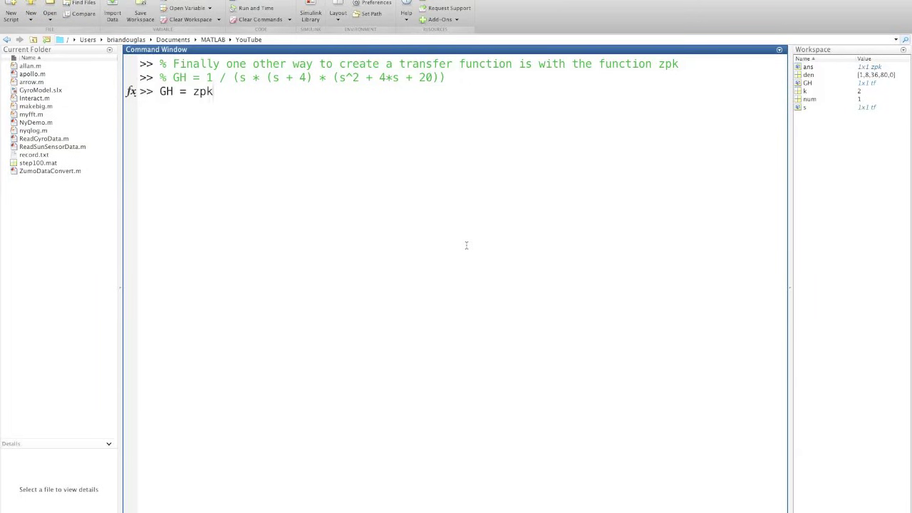
{"action": "type", "text": "([], "}
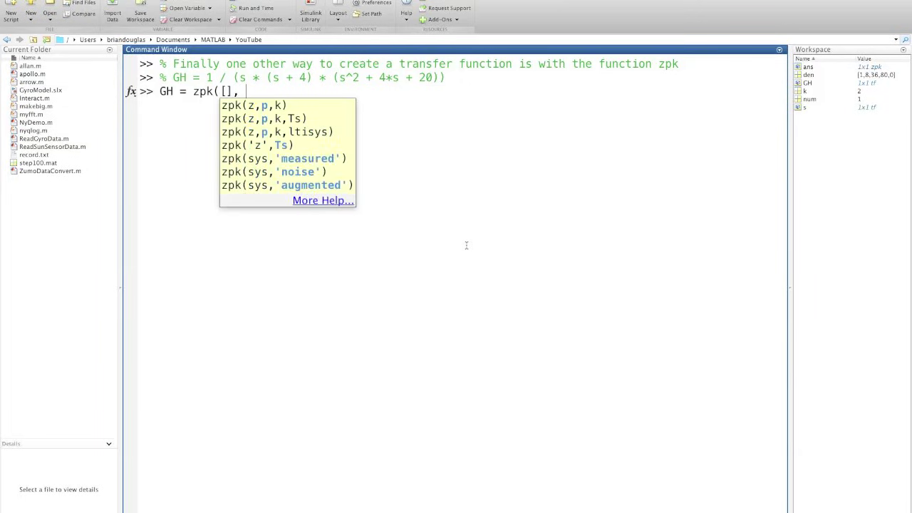
{"action": "type", "text": "[0, -4,"}
{"action": "left_click_drag", "start_coordinate": [340, 77], "coordinate": [432, 77]}
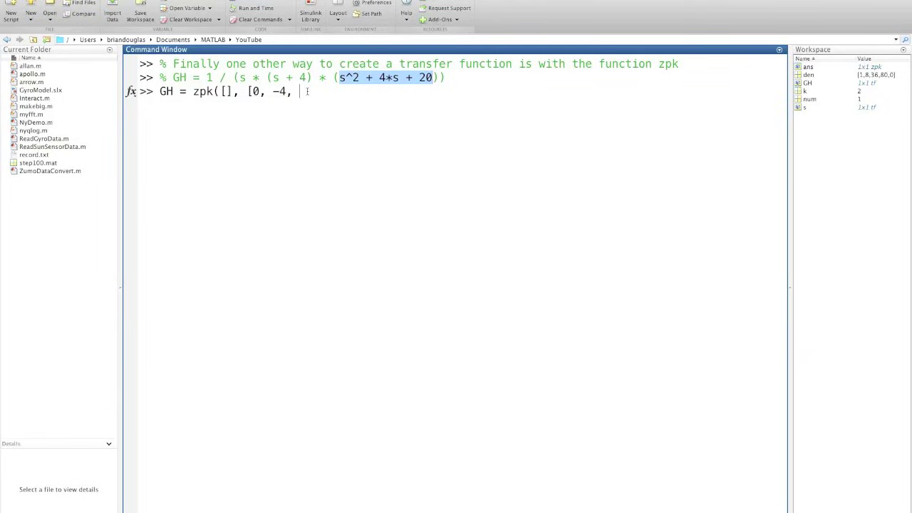
{"action": "left_click", "coordinate": [367, 134]}
{"action": "type", "text": "-2 + 4i, "}
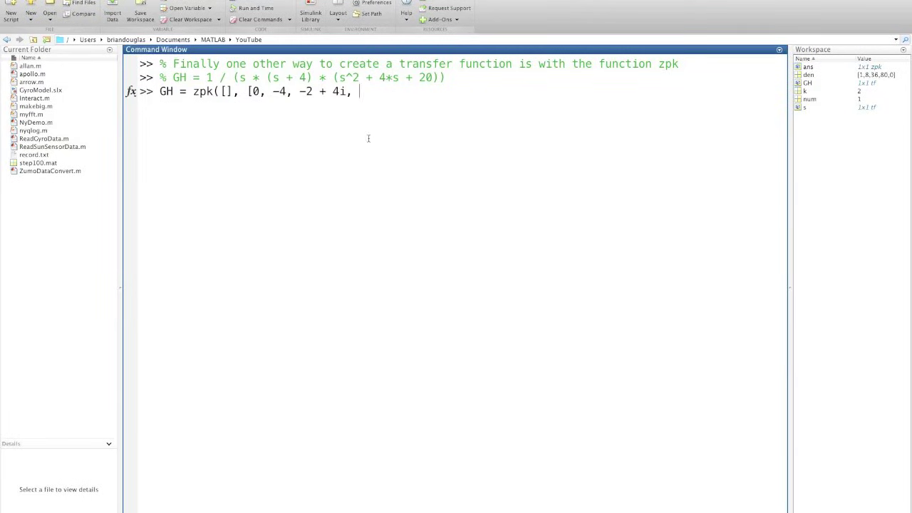
{"action": "type", "text": "-2 - 4i], 1)"}
{"action": "key", "text": "Return"}
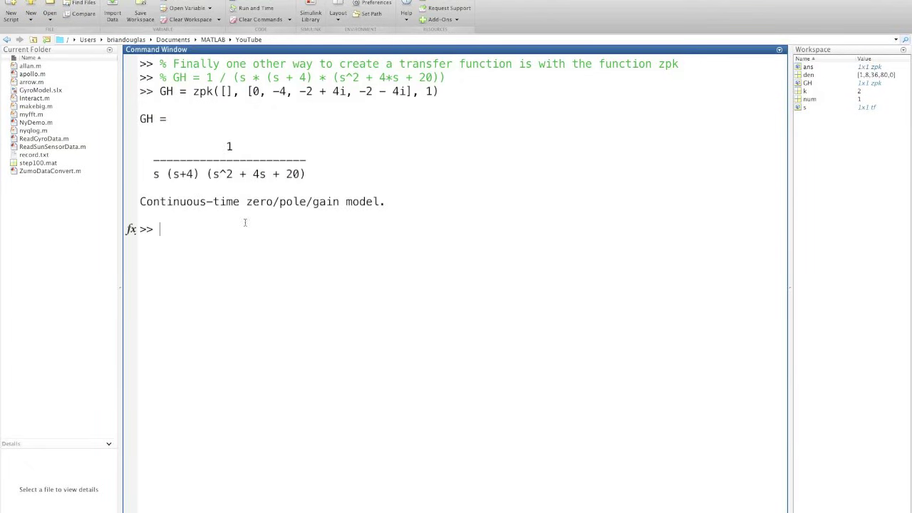
Note both models match, then rerun the polynomial tf definition of GH and display it.
{"action": "type", "text": "% And it is the exact same!"}
{"action": "key", "text": "Return"}
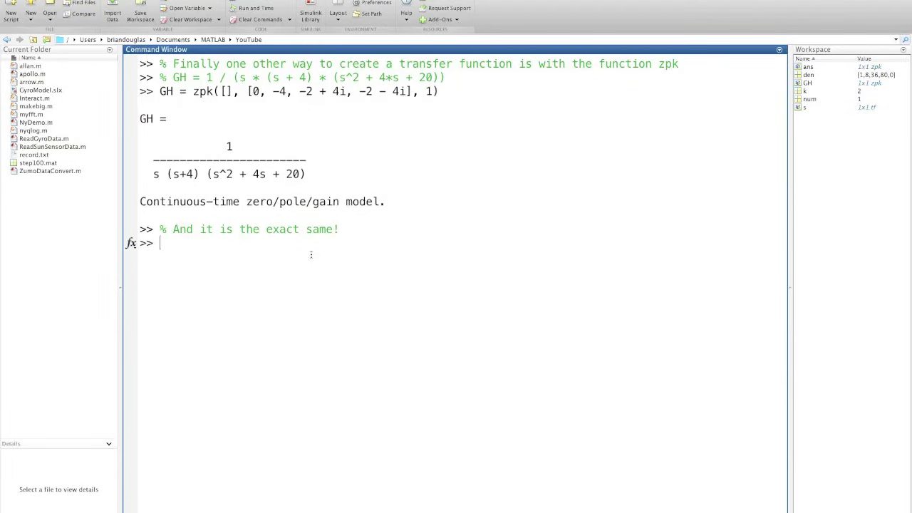
{"action": "type", "text": "% I like the look of "}
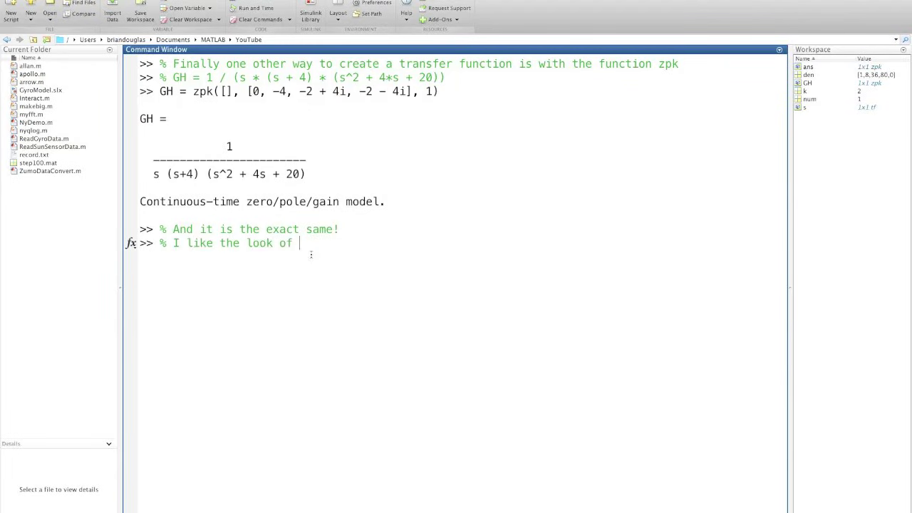
{"action": "type", "text": "the other transfer function more"}
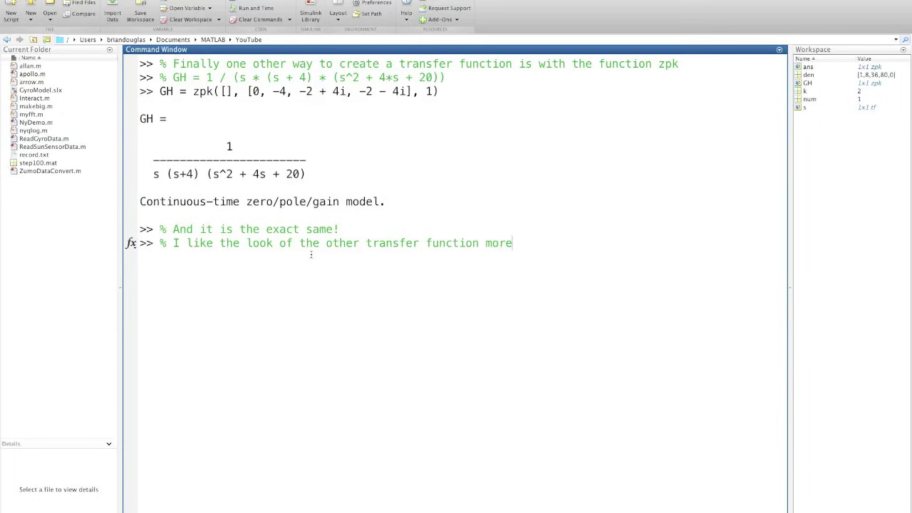
{"action": "key", "text": "Return"}
{"action": "type", "text": "GH"}
{"action": "key", "text": "Up"}
{"action": "key", "text": "Up"}
{"action": "key", "text": "Return"}
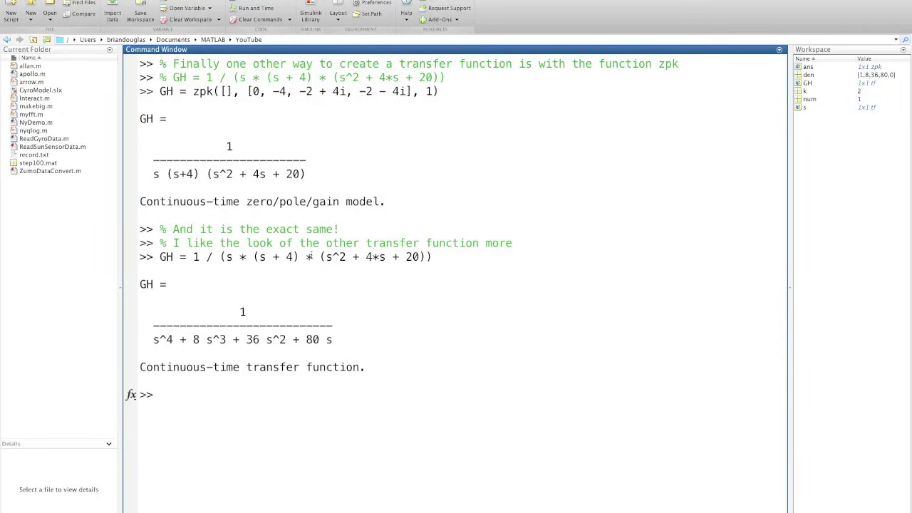
{"action": "type", "text": "GH"}
{"action": "key", "text": "Return"}
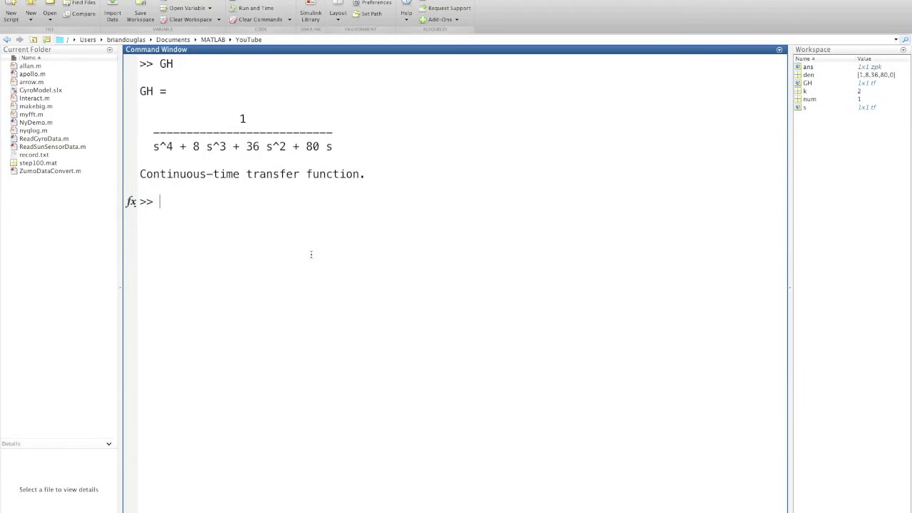
Compute p = pole(GH) and z = zero(GH), with comments noting the expected results.
{"action": "type", "text": "% If we didn't already know where the po"}
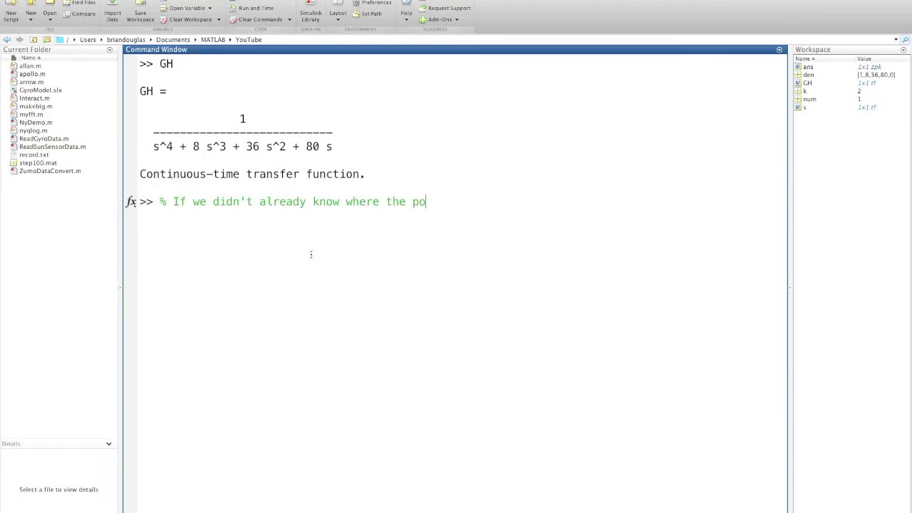
{"action": "type", "text": "les and zeroes were for this TF we could "}
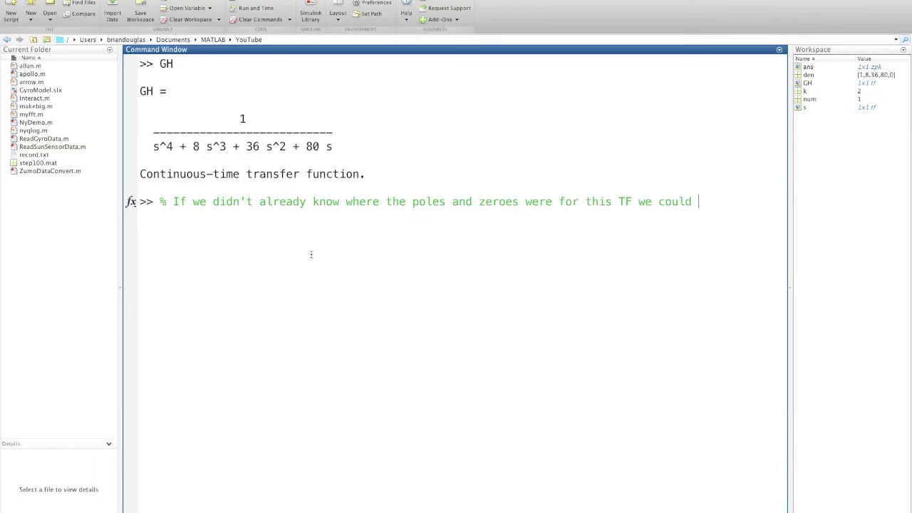
{"action": "type", "text": "find them"}
{"action": "key", "text": "Return"}
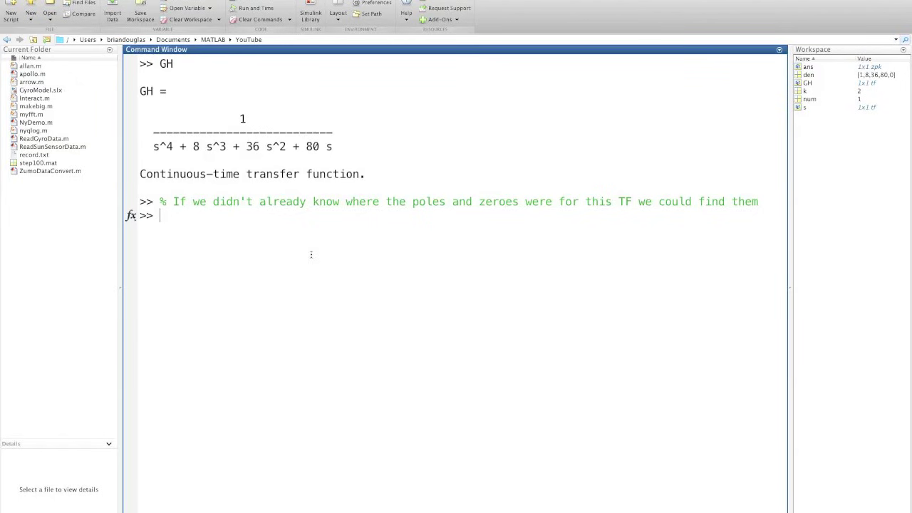
{"action": "type", "text": "p = pole(GH)"}
{"action": "key", "text": "Return"}
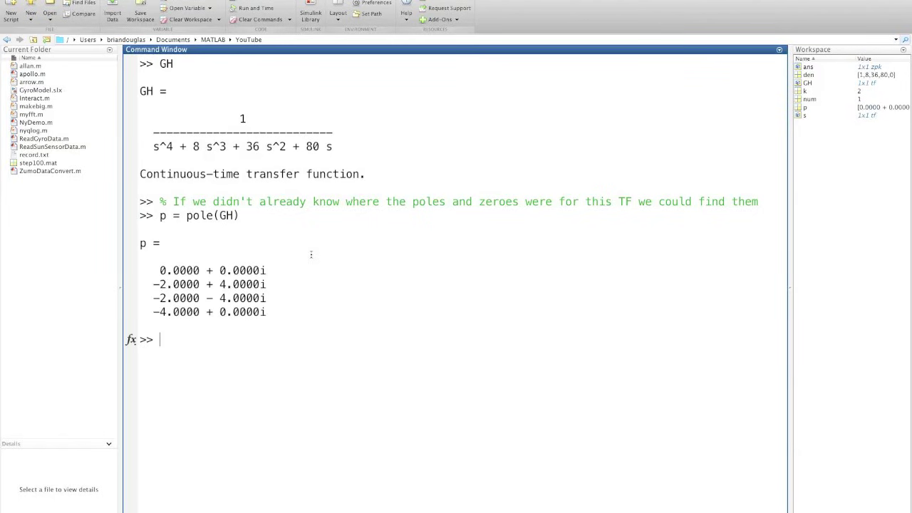
{"action": "type", "text": "z = zero(GH)"}
{"action": "key", "text": "Return"}
{"action": "type", "text": "% Just a"}
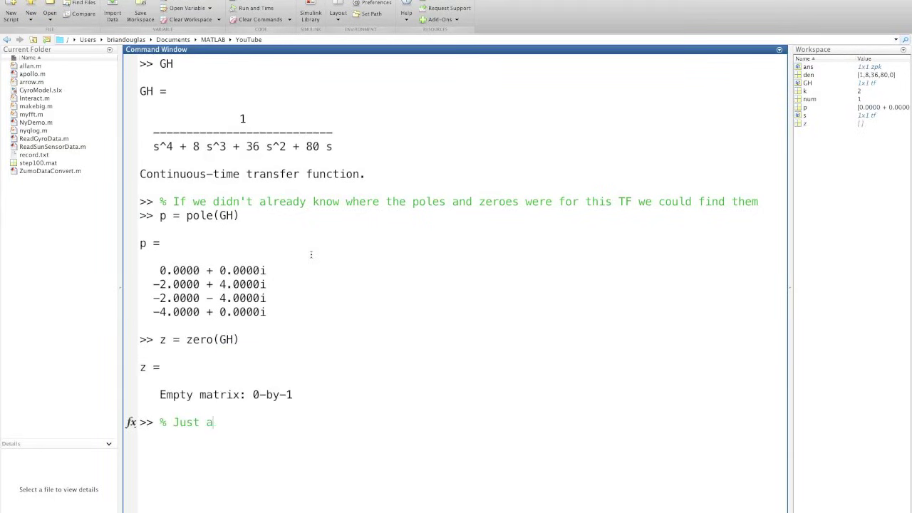
{"action": "type", "text": "s we expected"}
{"action": "key", "text": "Return"}
Confirm the poles with p = roots([1 8 36 80 0]) after a comment about the characteristic polynomial.
{"action": "type", "text": "% Or we could fin"}
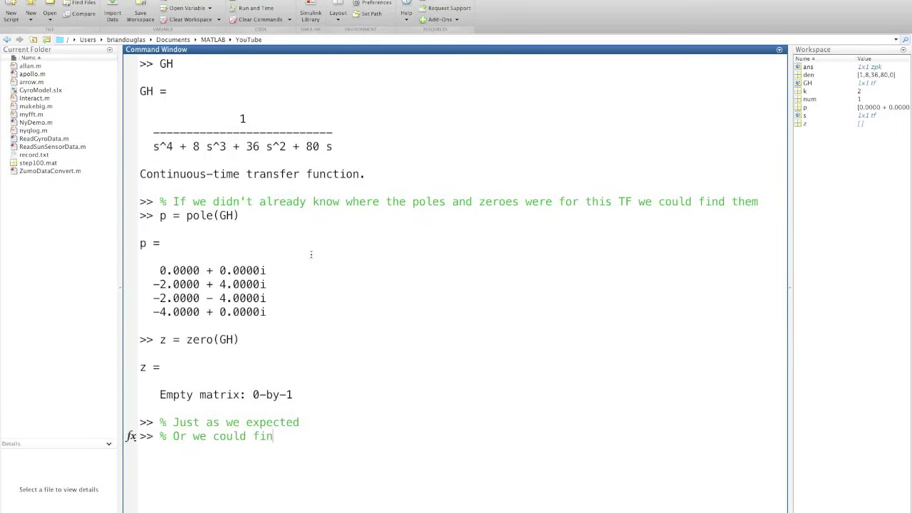
{"action": "type", "text": "d them by finding the roots of the characteristic polynomial"}
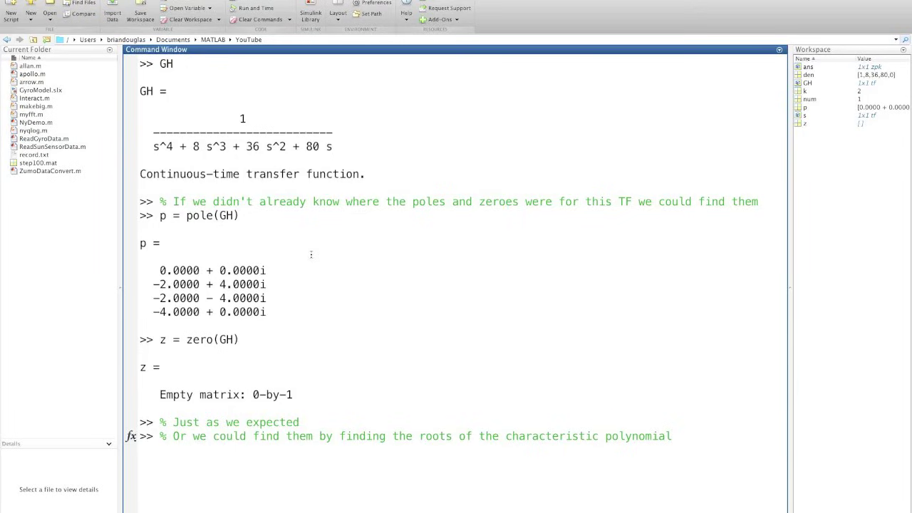
{"action": "key", "text": "Return"}
{"action": "type", "text": "p = roots("}
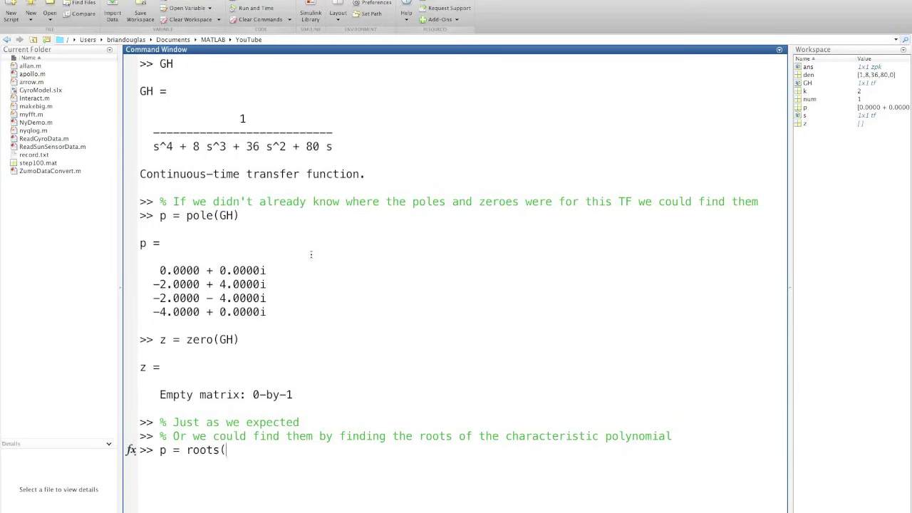
{"action": "type", "text": "[1 8 36 80 0]"}
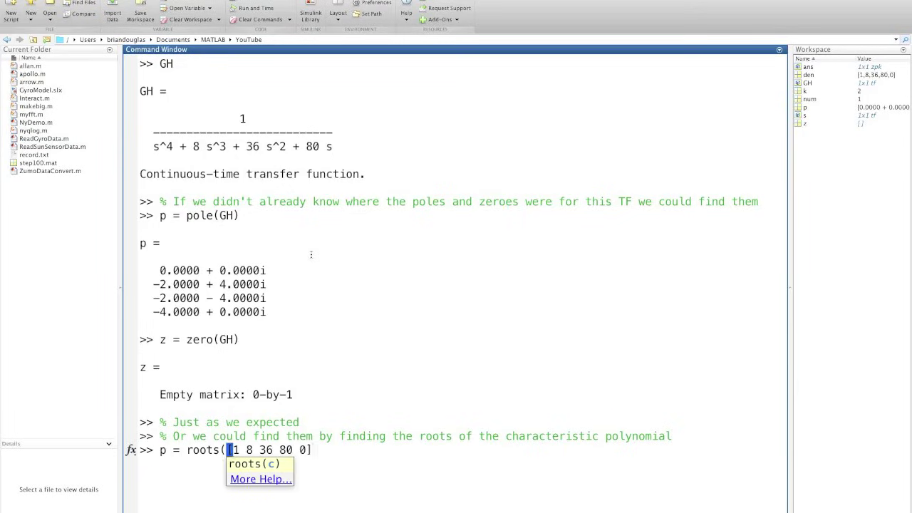
{"action": "type", "text": ")"}
{"action": "key", "text": "Return"}
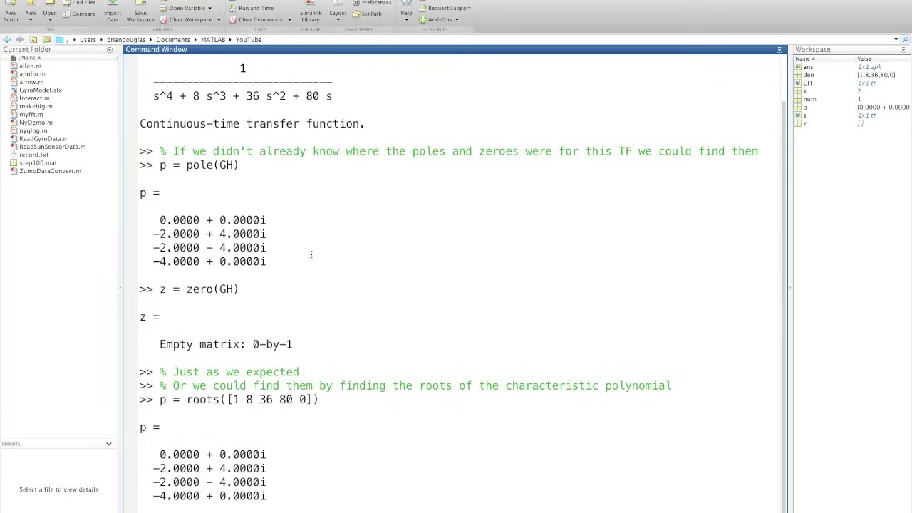
Comment about plotting in the s-plane and run pzmap(GH) to draw the poles.
{"action": "type", "text": "%"}
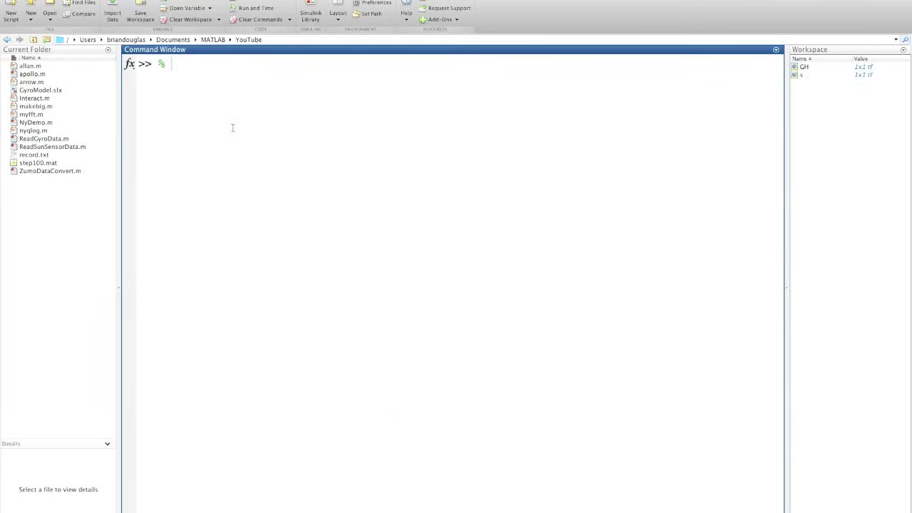
{"action": "type", "text": " Or we can visually see where the poles an"}
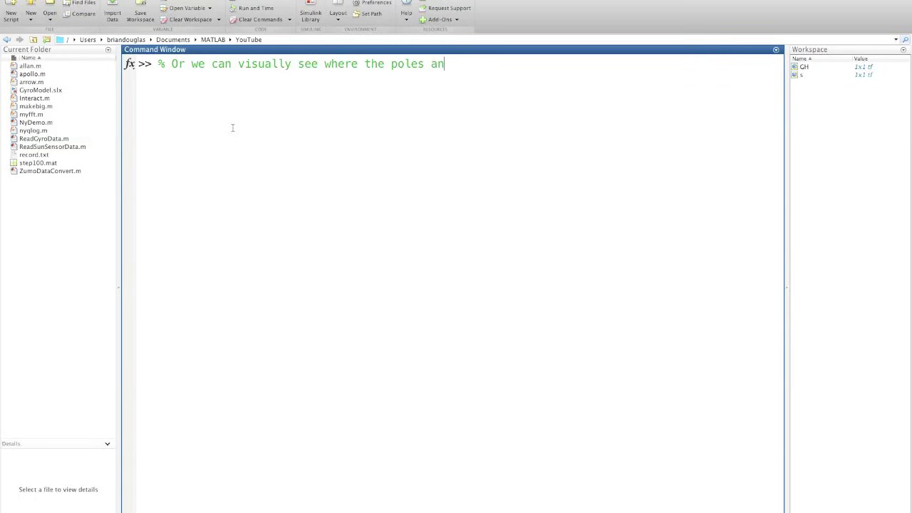
{"action": "type", "text": "d zeros are by plotting them in the s-plane"}
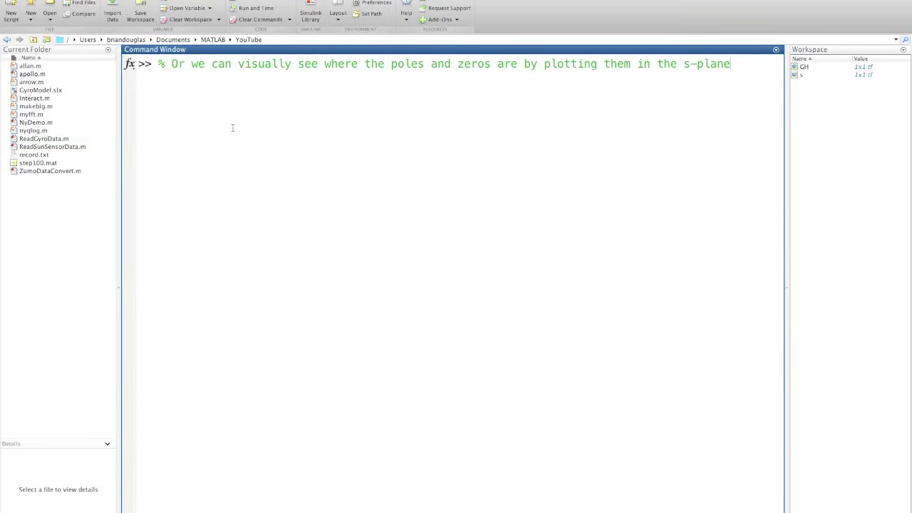
{"action": "key", "text": "Return"}
{"action": "type", "text": "% with the function pzmap"}
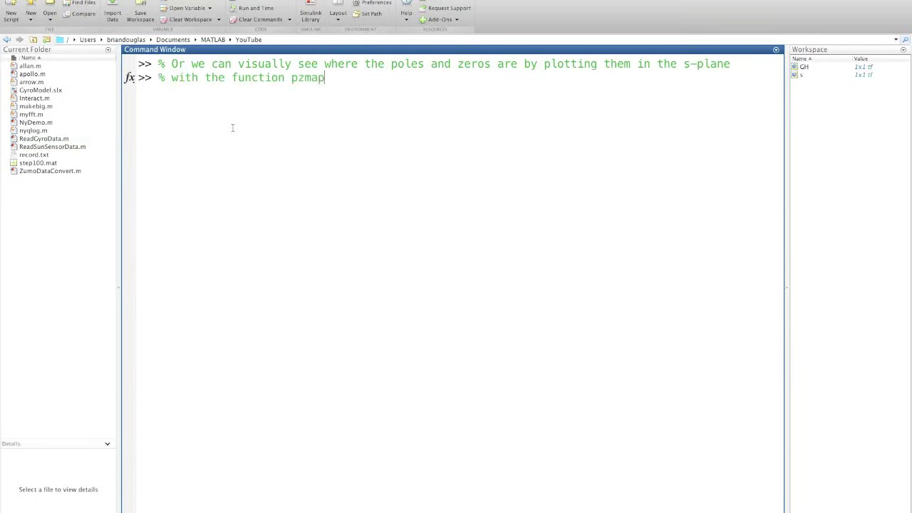
{"action": "key", "text": "Return"}
{"action": "key", "text": "Return"}
{"action": "type", "text": "pzmap(GH)"}
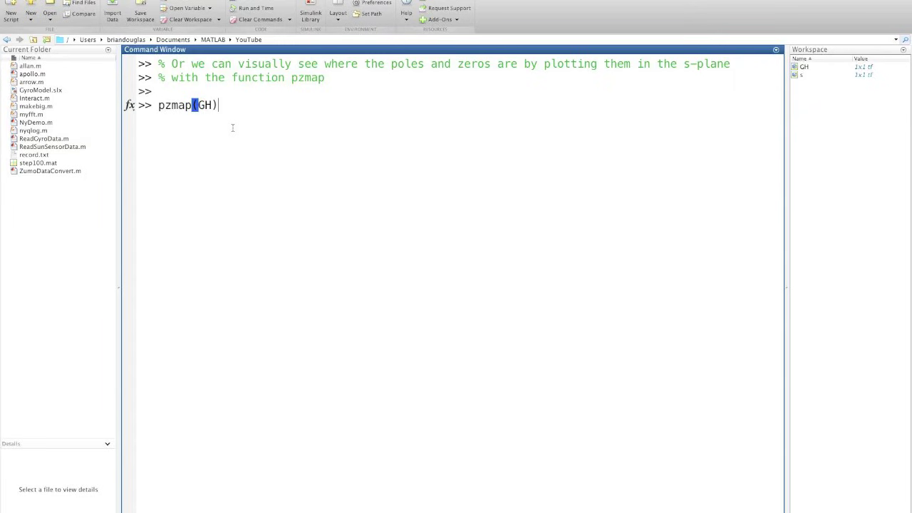
{"action": "key", "text": "Return"}
Dock the Pole-Zero Map figure in the desktop and switch its markers to a large size.
{"action": "left_click_drag", "start_coordinate": [491, 10], "coordinate": [461, 90]}
{"action": "left_click", "coordinate": [555, 100]}
{"action": "right_click", "coordinate": [214, 196]}
{"action": "mouse_move", "coordinate": [297, 232]}
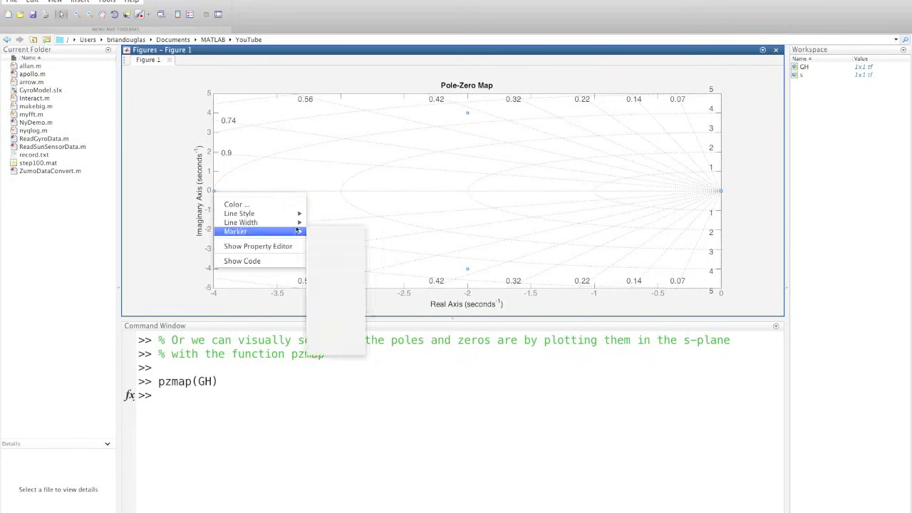
{"action": "left_click", "coordinate": [332, 285]}
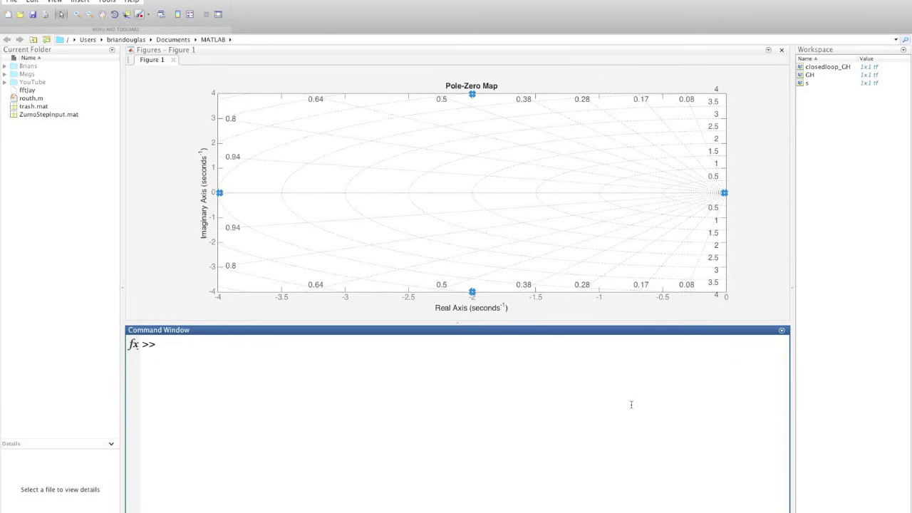
Add comments about sweeping the closed-loop gain k from 0 to 10.
{"action": "type", "text": "% Now let's"}
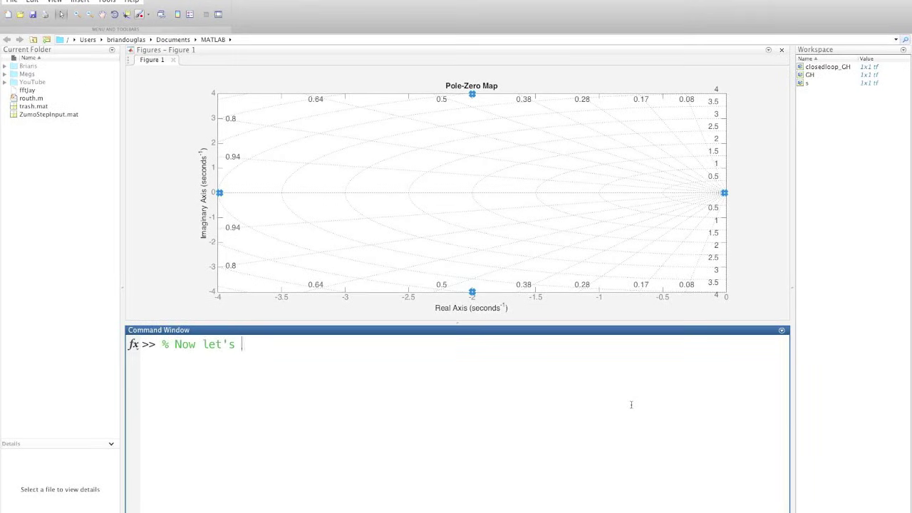
{"action": "type", "text": " plot the pzmap"}
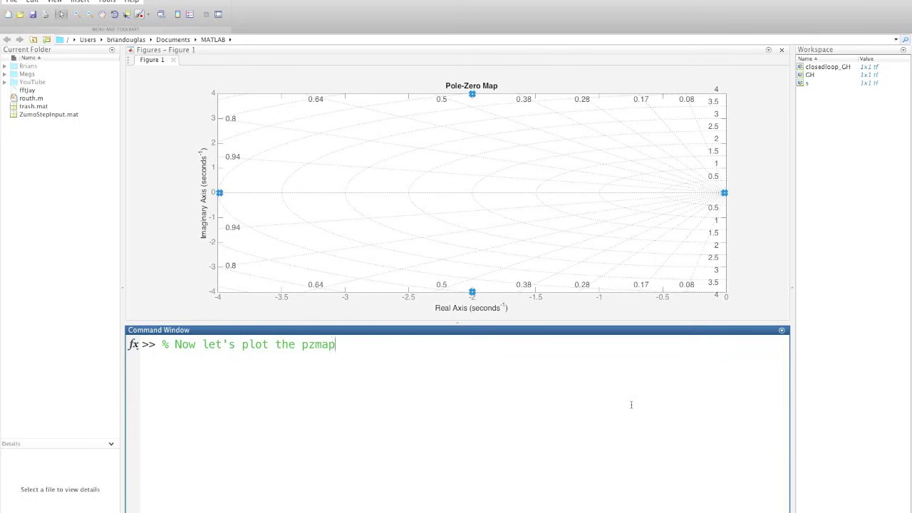
{"action": "type", "text": " for the closed loop system as we sweep the gain k from 0"}
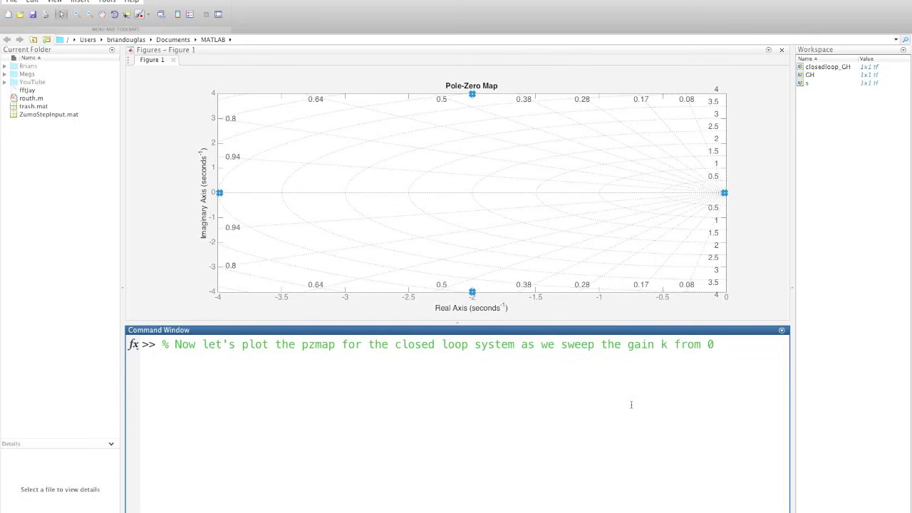
{"action": "key", "text": "Return"}
{"action": "type", "text": "% to 10"}
{"action": "key", "text": "Return"}
Run a for k = 1:10 loop overlaying pzmap(feedback(GH*k,1)) with hold on.
{"action": "type", "text": "for k = 1:10"}
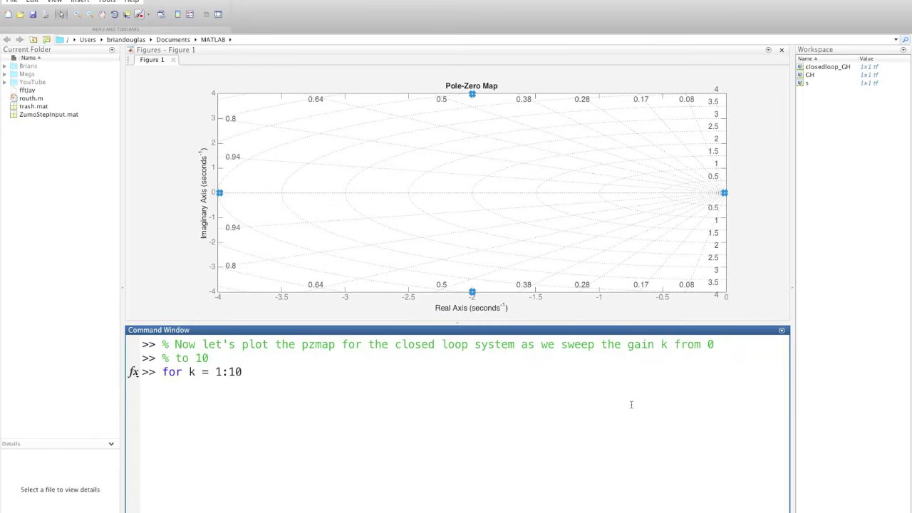
{"action": "key", "text": "Return"}
{"action": "type", "text": "p"}
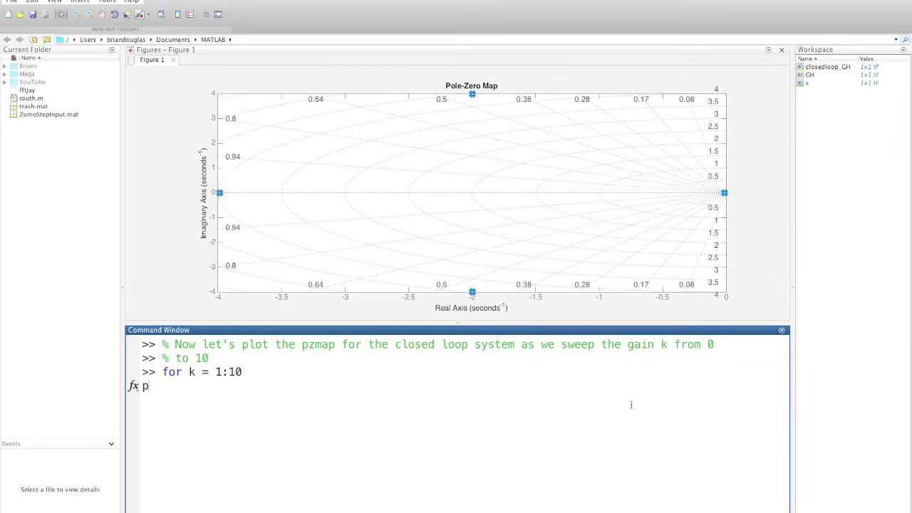
{"action": "type", "text": "zmap(feedback("}
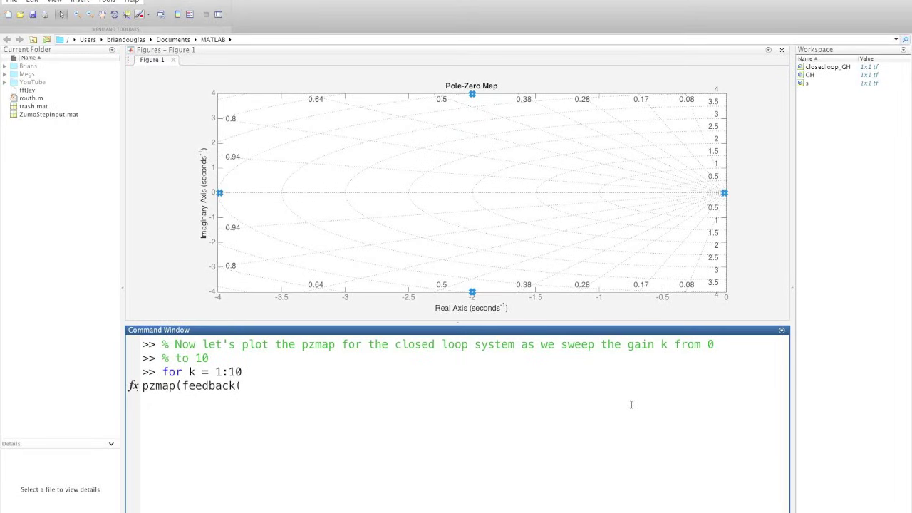
{"action": "type", "text": "GH * k, 1))"}
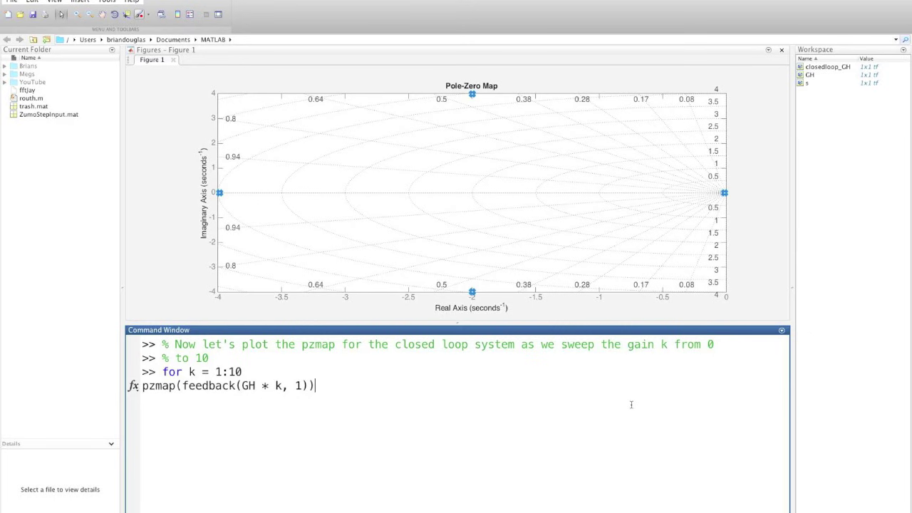
{"action": "type", "text": ";"}
{"action": "key", "text": "Return"}
{"action": "type", "text": "ho"}
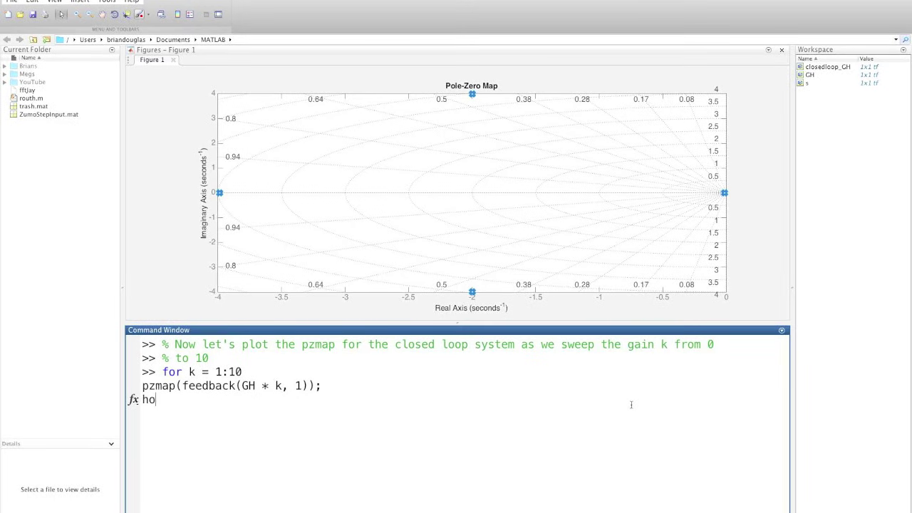
{"action": "type", "text": "ld on"}
{"action": "key", "text": "Return"}
{"action": "type", "text": "end"}
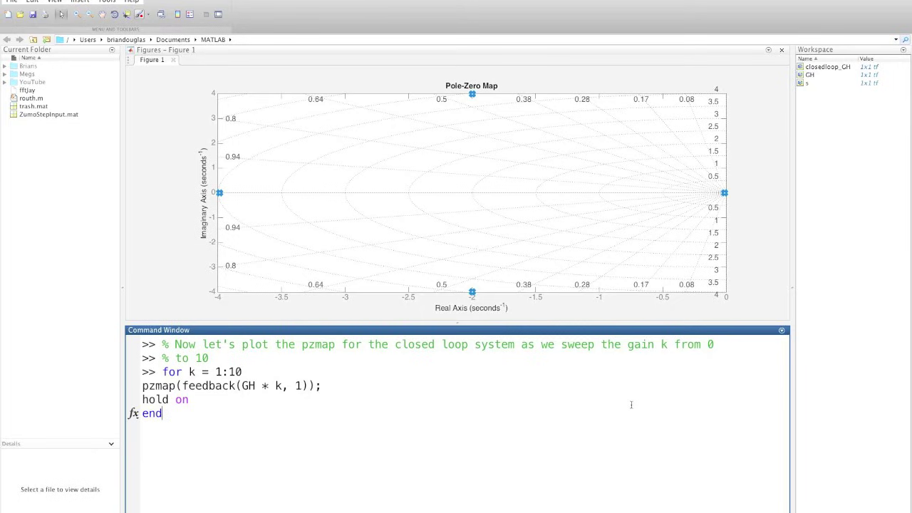
{"action": "key", "text": "Return"}
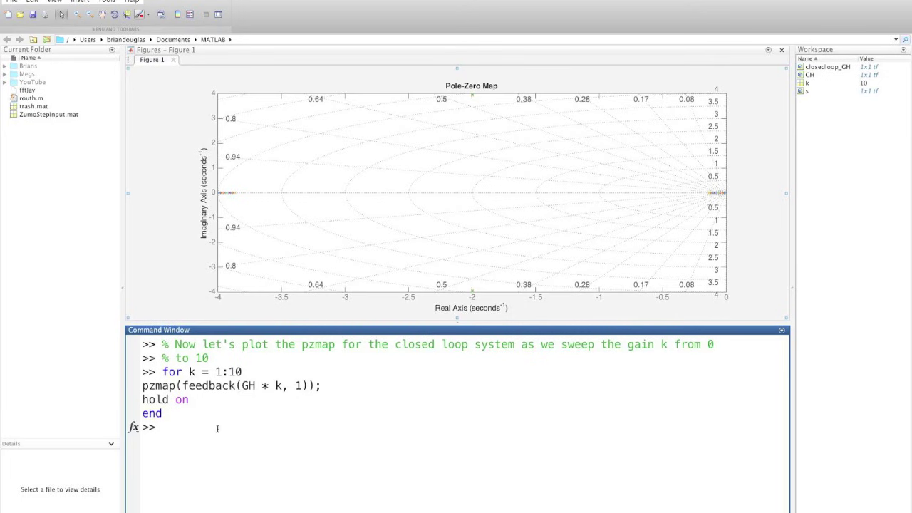
Overlay closed-loop pole-zero maps for k = 1:10:101 using a hold-on loop.
{"action": "type", "text": "% Doesn't fill in the en"}
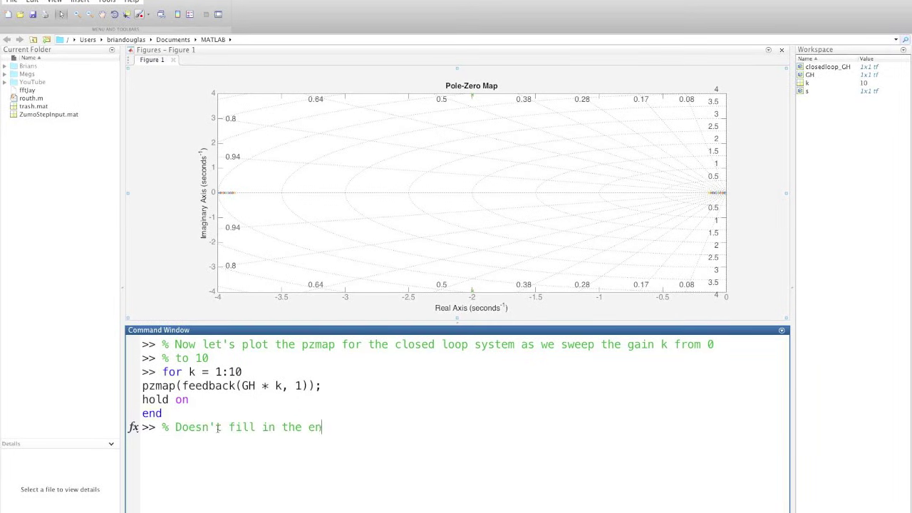
{"action": "type", "text": "tire plot!  Let's try"}
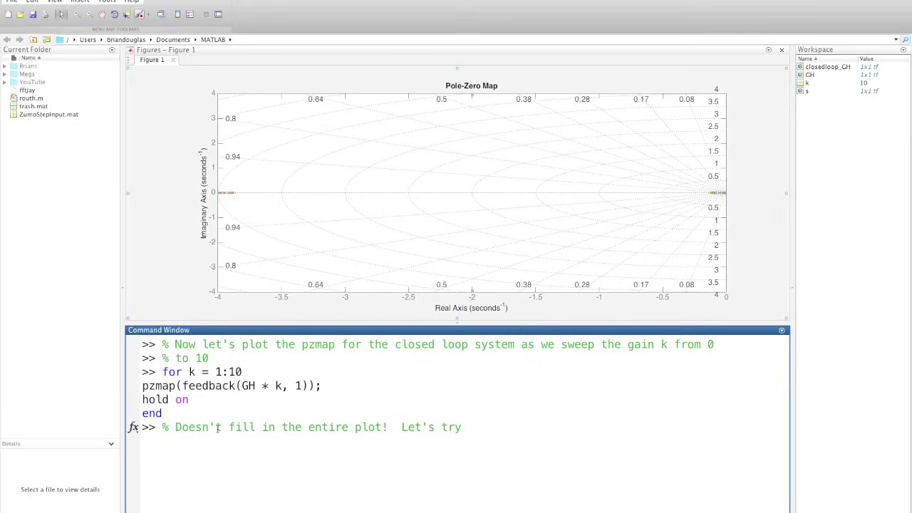
{"action": "type", "text": " from k = 1 to 101 by 10's"}
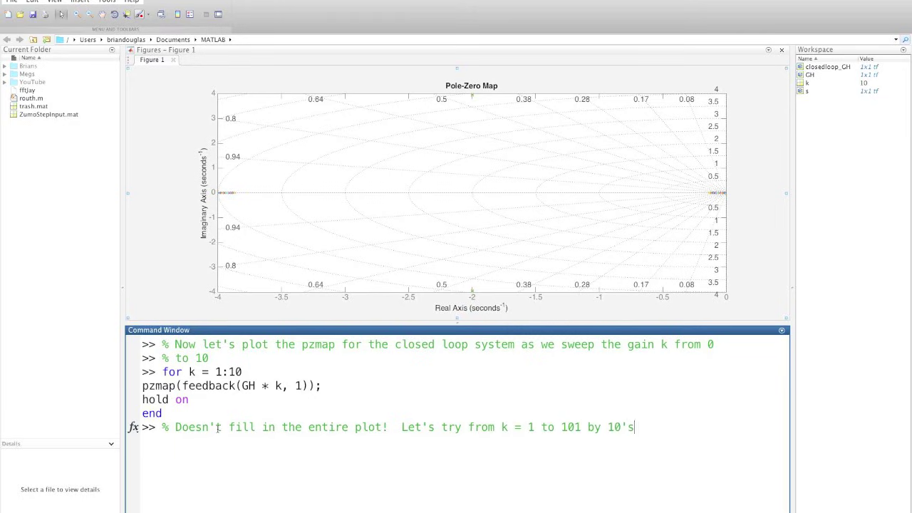
{"action": "key", "text": "Return"}
{"action": "type", "text": "for k = 1:10:101"}
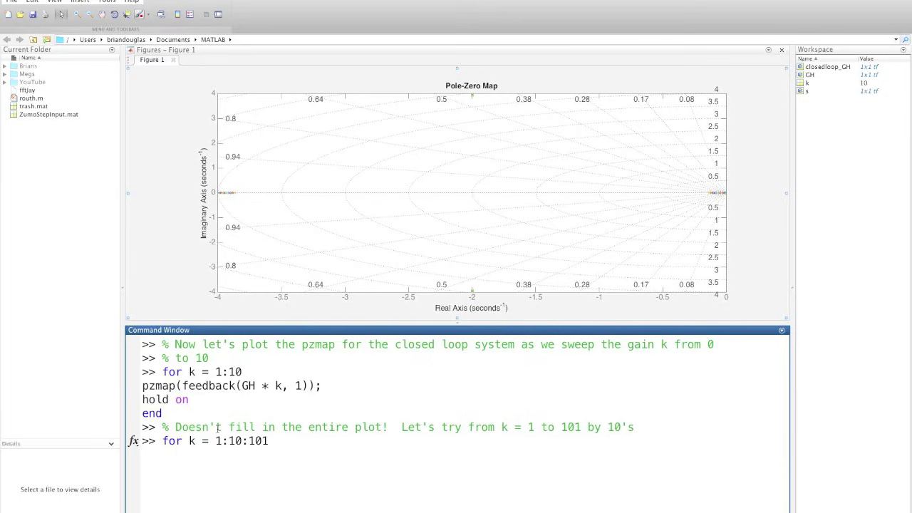
{"action": "key", "text": "Return"}
{"action": "type", "text": "pzmap(feedback(GH * k, 1));"}
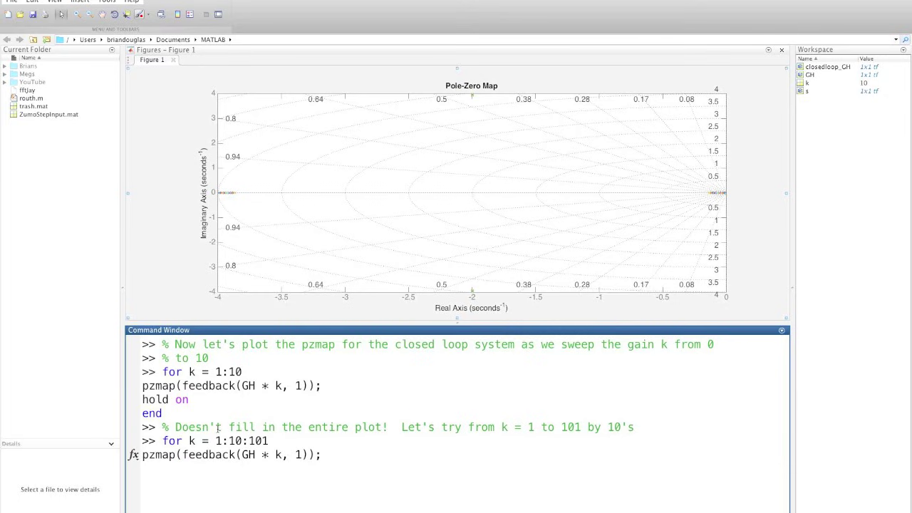
{"action": "key", "text": "Return"}
{"action": "type", "text": "hold on"}
{"action": "key", "text": "Return"}
{"action": "type", "text": "end"}
{"action": "key", "text": "Return"}
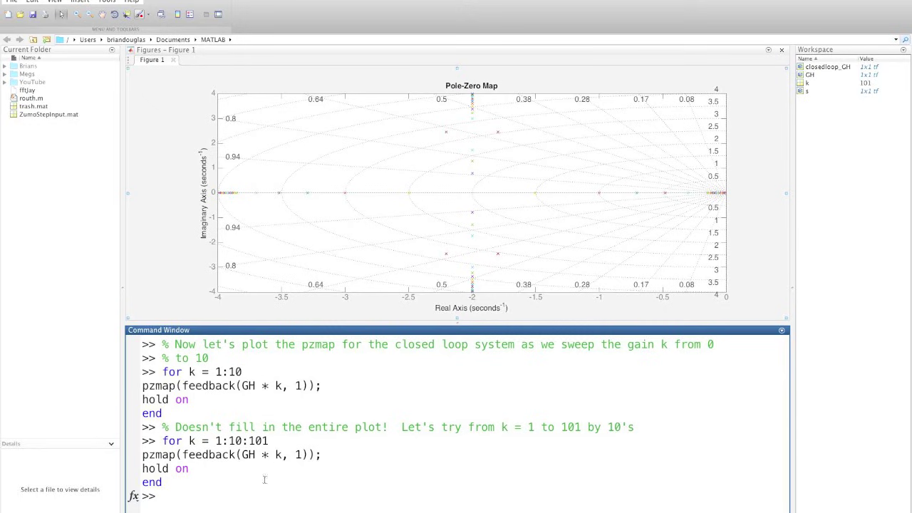
Comment that finding the right range of k is hard with this method.
{"action": "type", "text": "% So it's looking good"}
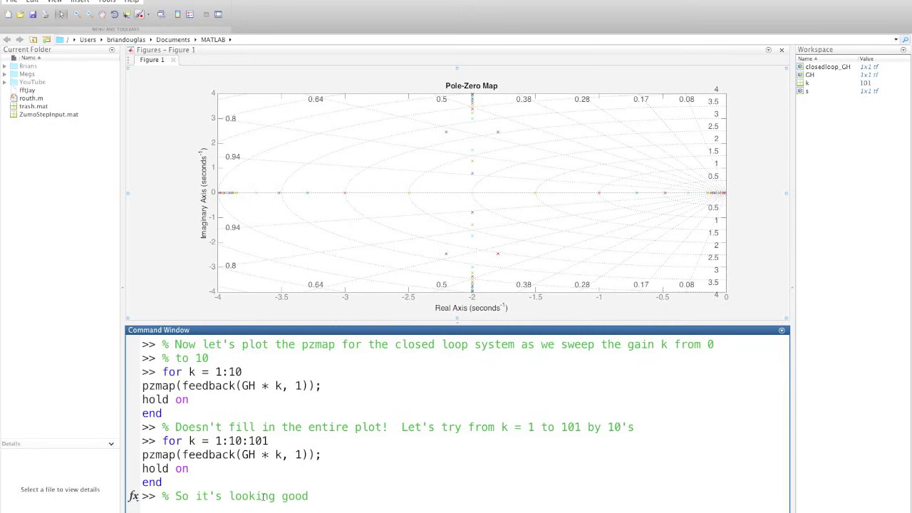
{"action": "type", "text": ", but it's really hard to "}
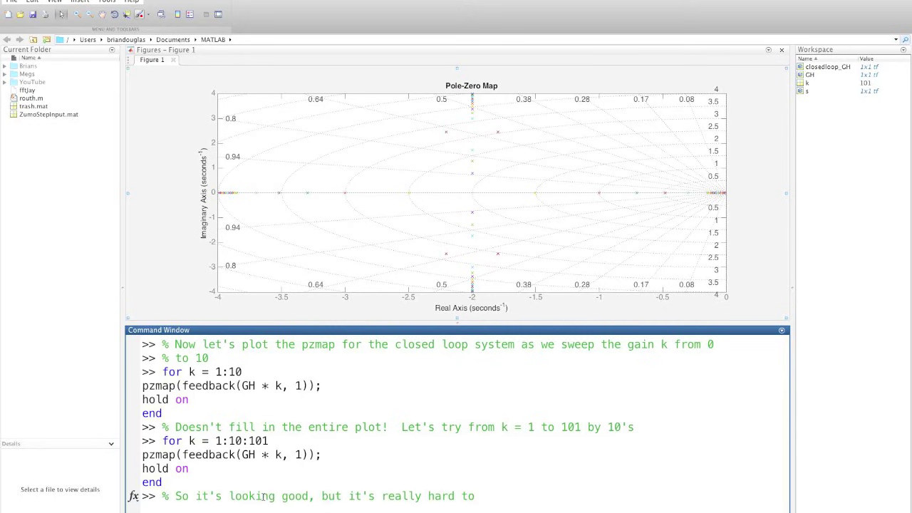
{"action": "type", "text": "figure out the right range of k"}
{"action": "key", "text": "Return"}
{"action": "type", "text": "% W"}
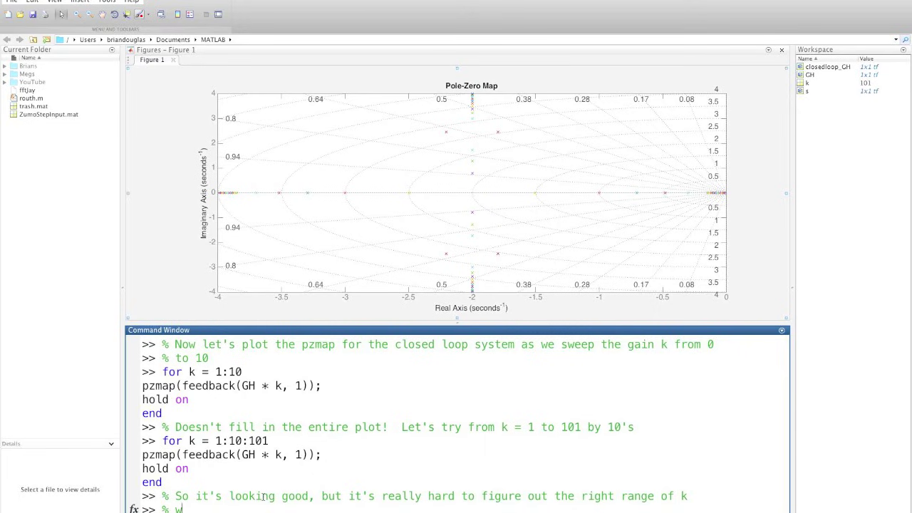
{"action": "type", "text": "ith this method."}
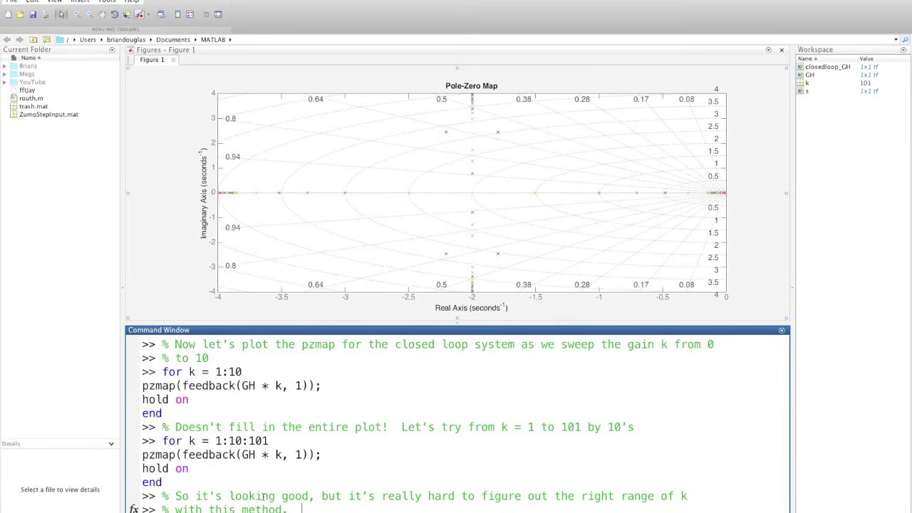
Clear the window, comment about rlocus, and release the figure with hold off.
{"action": "key", "text": "Return"}
{"action": "type", "text": "clc"}
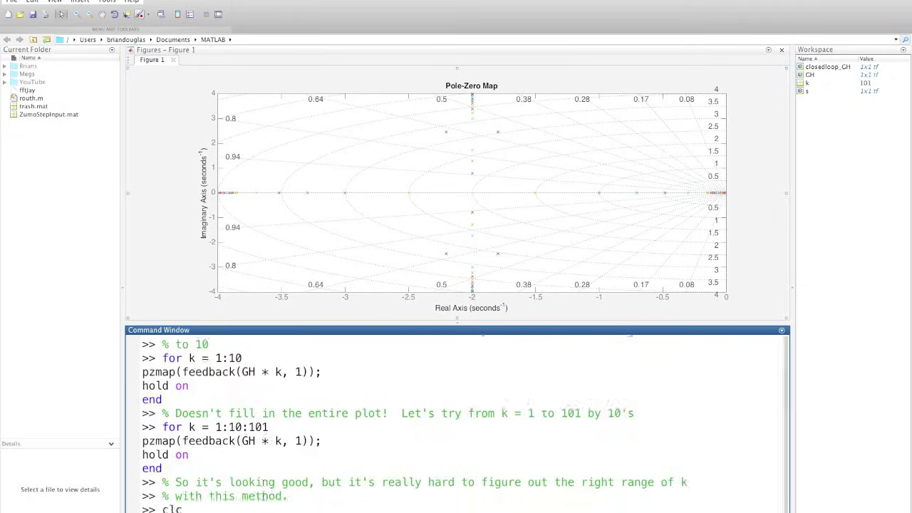
{"action": "key", "text": "Return"}
{"action": "type", "text": "% Luckily, there is another way with the function rlocus"}
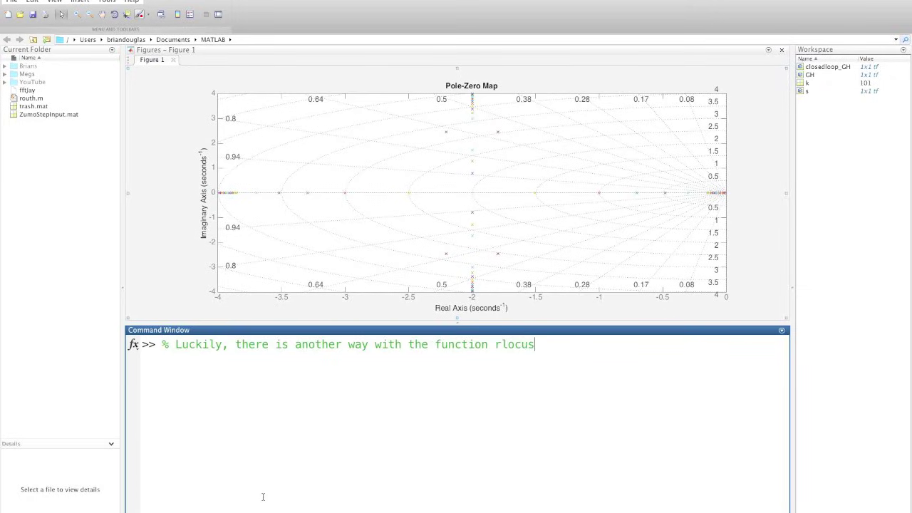
{"action": "key", "text": "Return"}
{"action": "type", "text": "% First let me unhold the figure"}
{"action": "key", "text": "Return"}
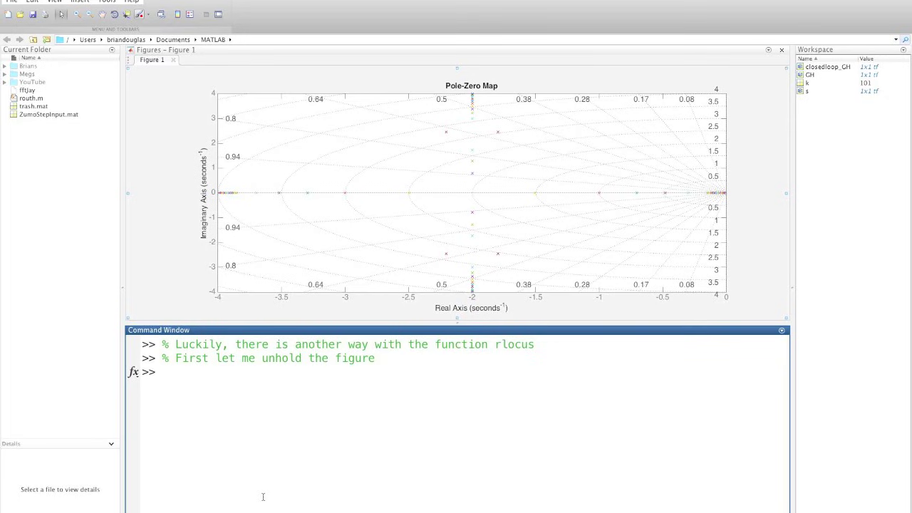
{"action": "type", "text": "hold off"}
{"action": "key", "text": "Return"}
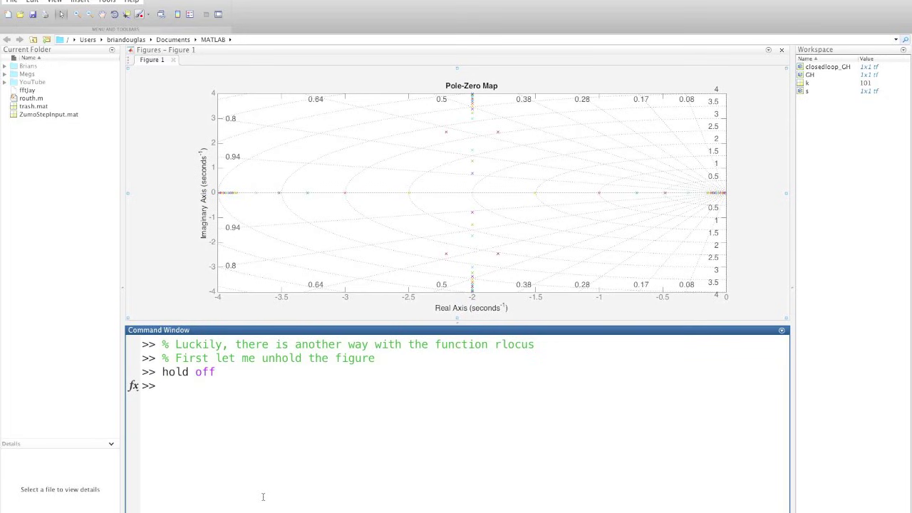
Plot rlocus(GH), zoom near the origin, then restore the full -20 to 15 view.
{"action": "type", "text": "rlocus(GH)"}
{"action": "key", "text": "Return"}
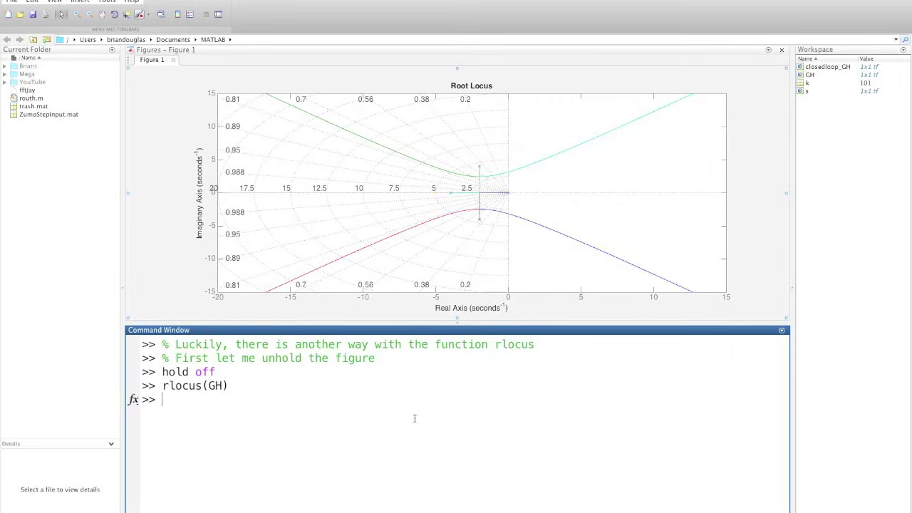
{"action": "left_click", "coordinate": [141, 60]}
{"action": "left_click", "coordinate": [77, 14]}
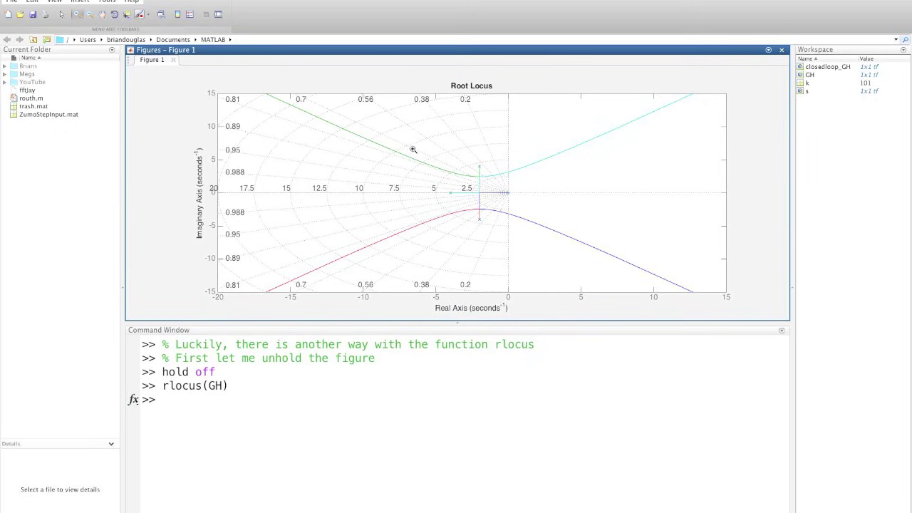
{"action": "left_click_drag", "start_coordinate": [417, 148], "coordinate": [527, 241]}
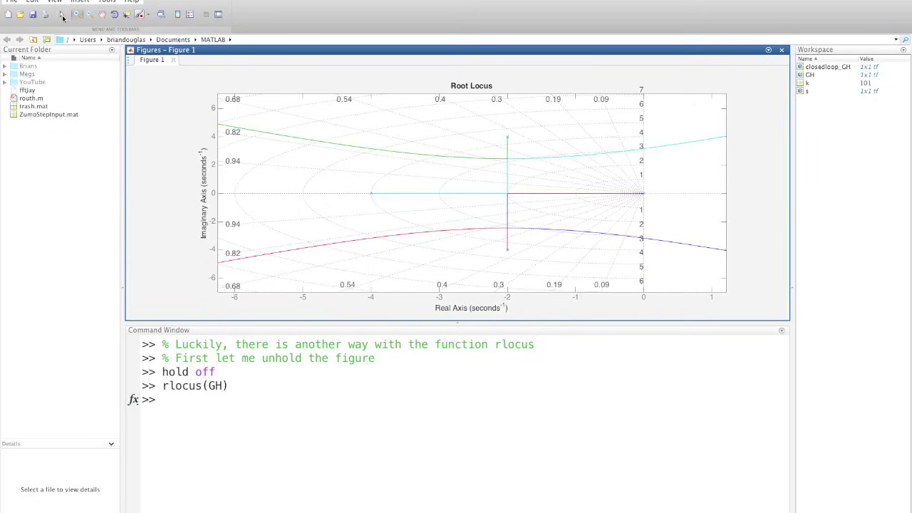
{"action": "left_click", "coordinate": [61, 15]}
{"action": "double_click", "coordinate": [432, 173]}
{"action": "left_click", "coordinate": [278, 405]}
Comment that rlocus was easier and that gain markers show the k for a root.
{"action": "type", "text": "% That "}
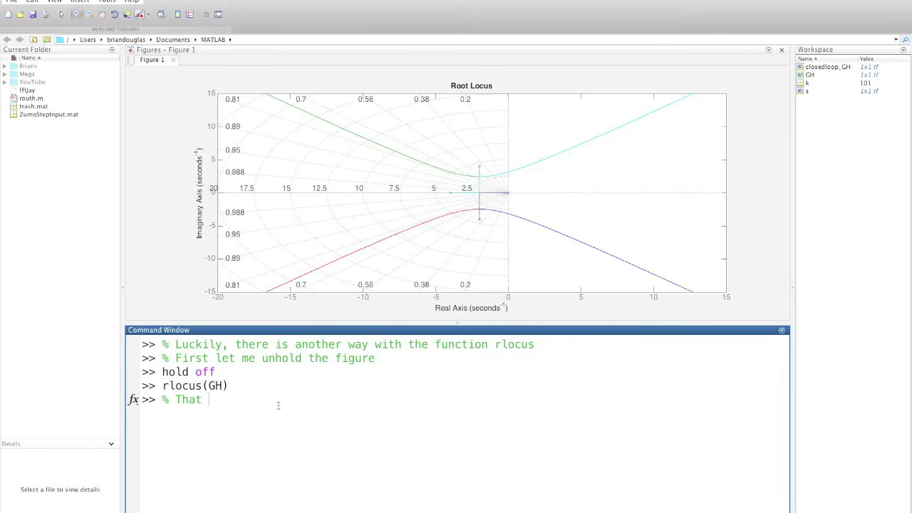
{"action": "type", "text": "was much easier than creating the plot ourselves!"}
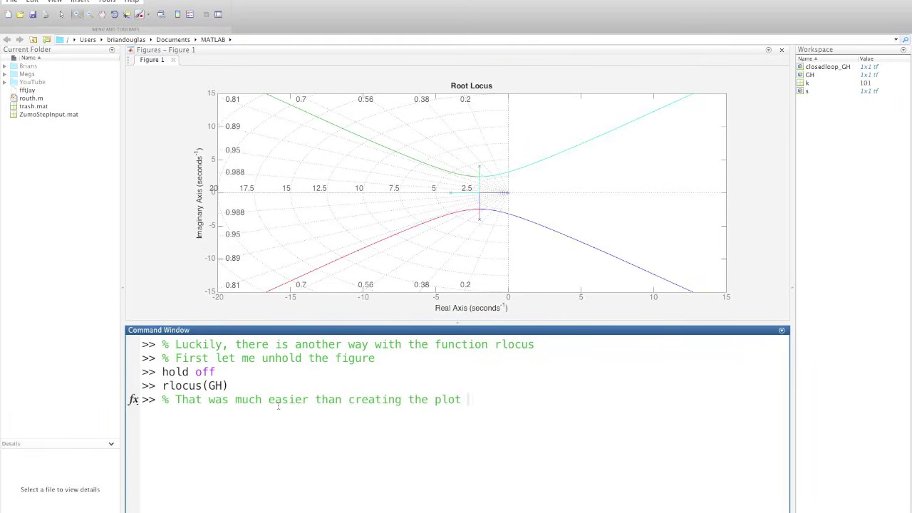
{"action": "key", "text": "Return"}
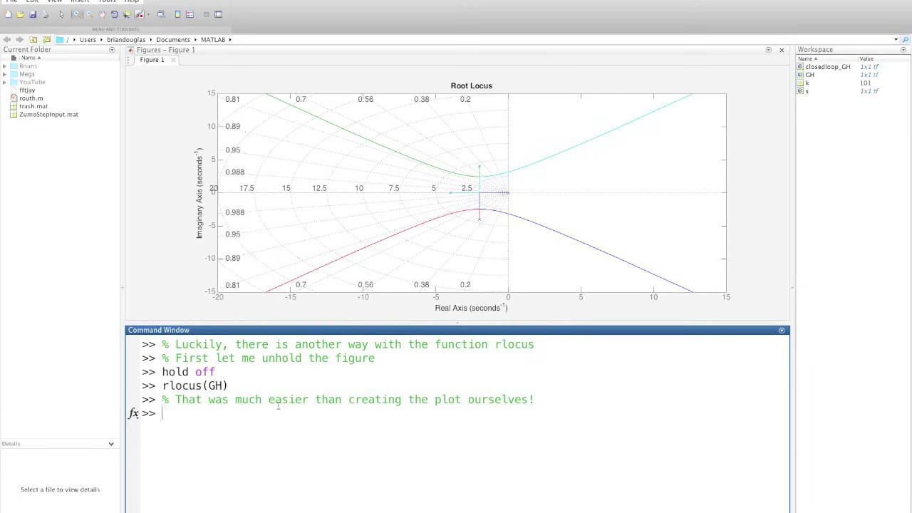
{"action": "type", "text": "% Plus we can add a gain marker to see what value of "}
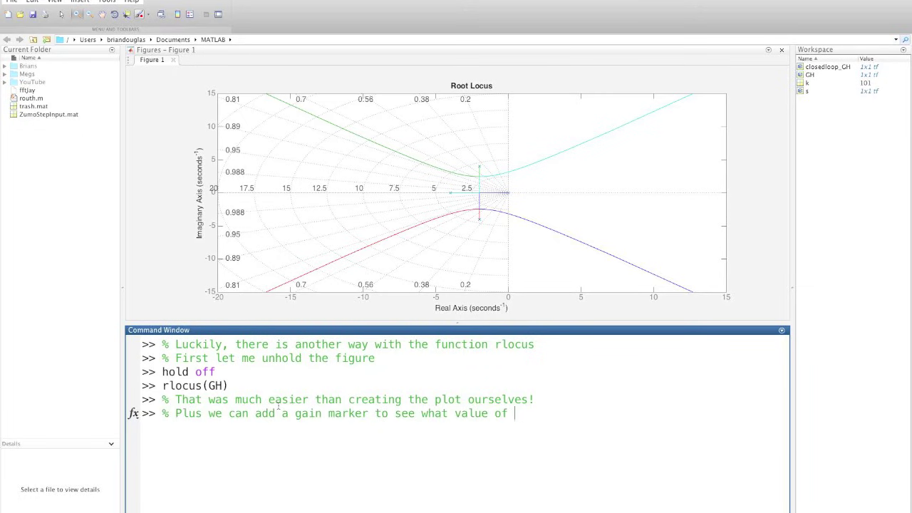
{"action": "type", "text": "k it would take to place a root"}
{"action": "key", "text": "Return"}
{"action": "type", "text": "% at a certain point"}
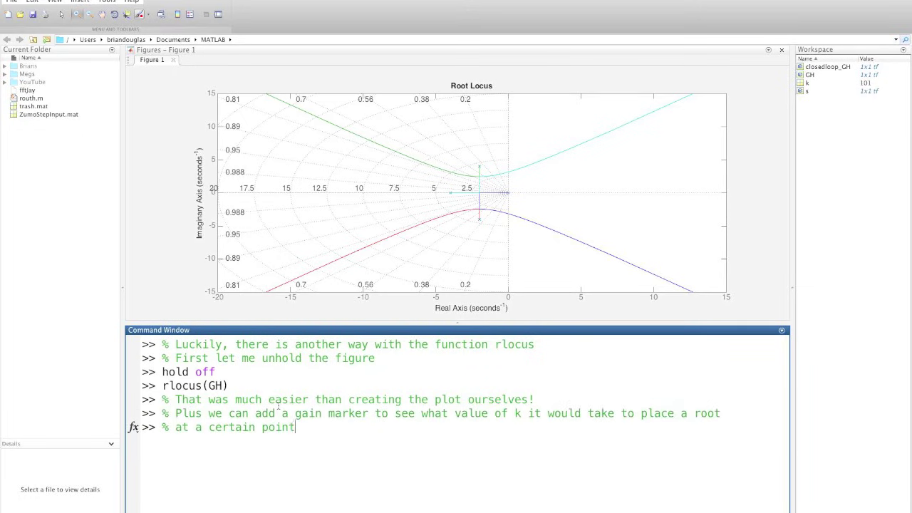
{"action": "key", "text": "Return"}
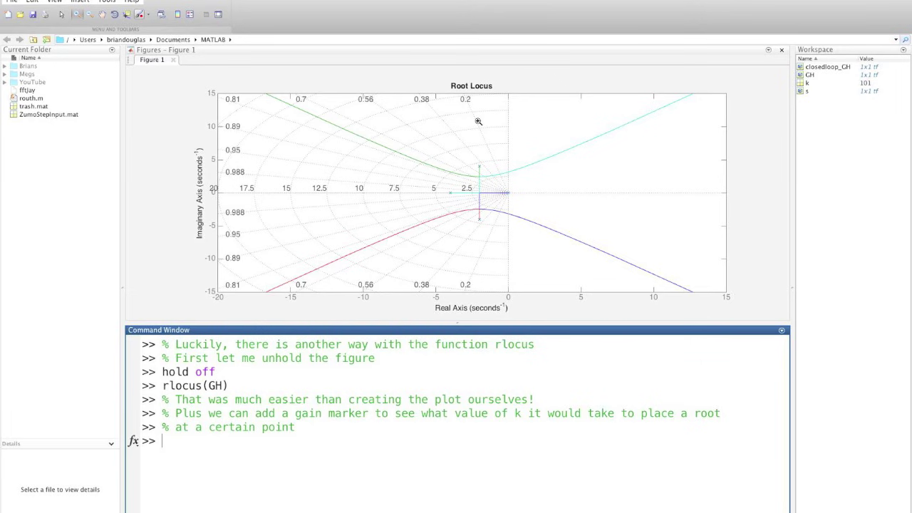
{"action": "left_click", "coordinate": [478, 121]}
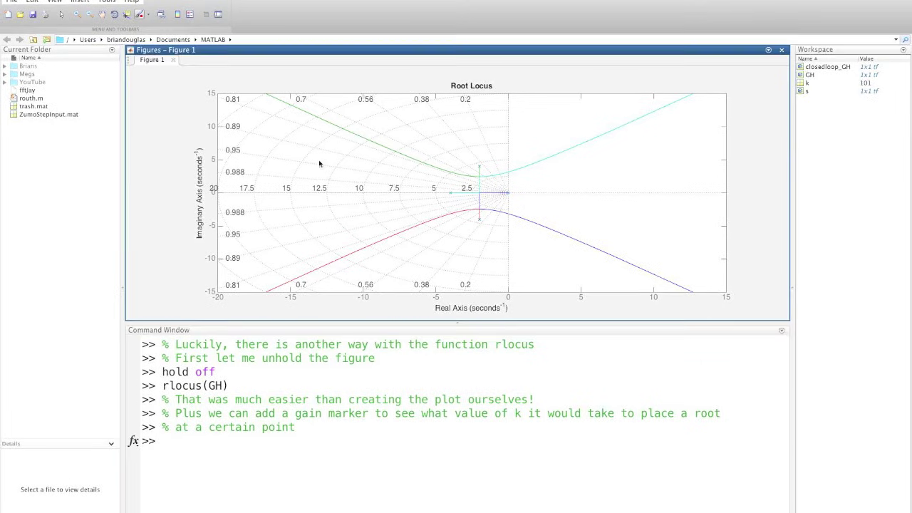
Place a gain marker on the locus with font size 16 and slide it to gain 786.
{"action": "left_click", "coordinate": [460, 193]}
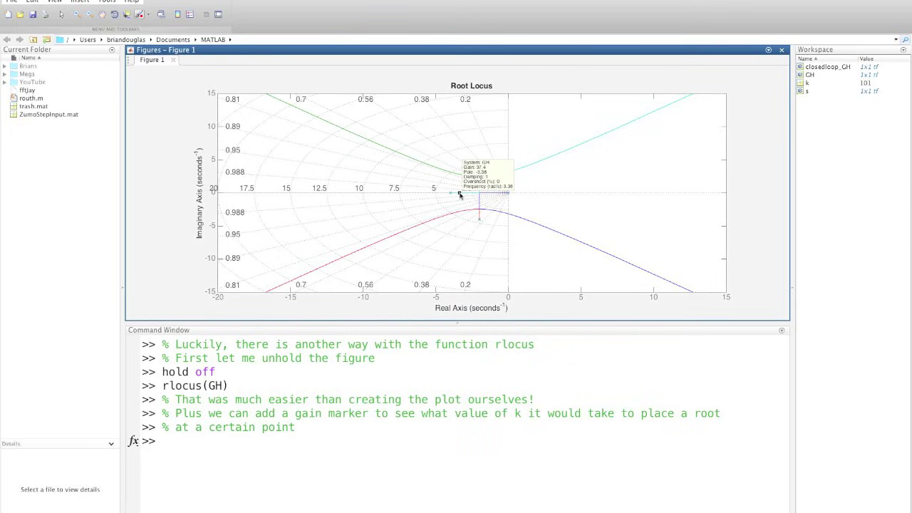
{"action": "right_click", "coordinate": [459, 195]}
{"action": "mouse_move", "coordinate": [512, 212]}
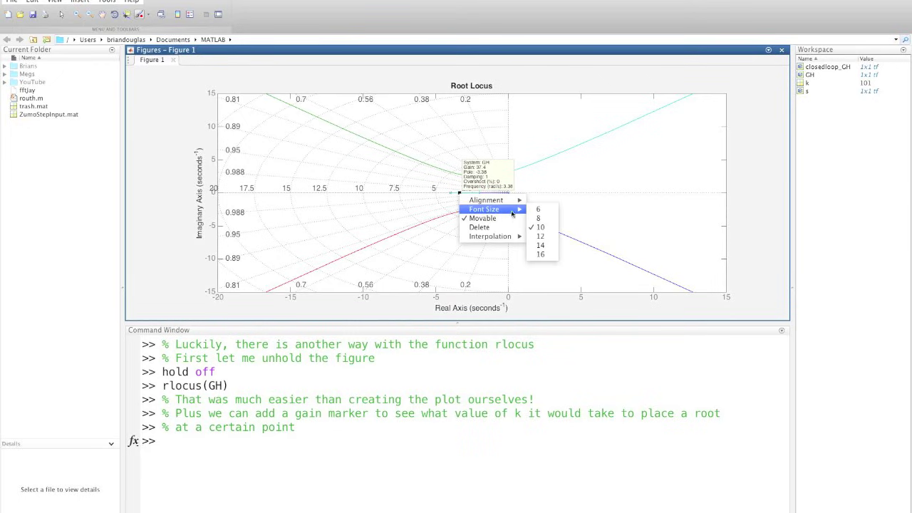
{"action": "left_click", "coordinate": [541, 254]}
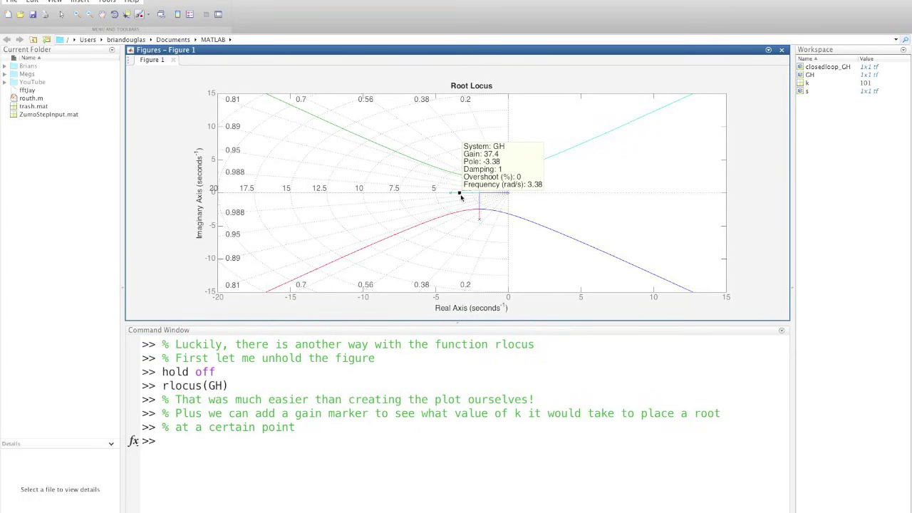
{"action": "left_click_drag", "start_coordinate": [461, 197], "coordinate": [519, 169]}
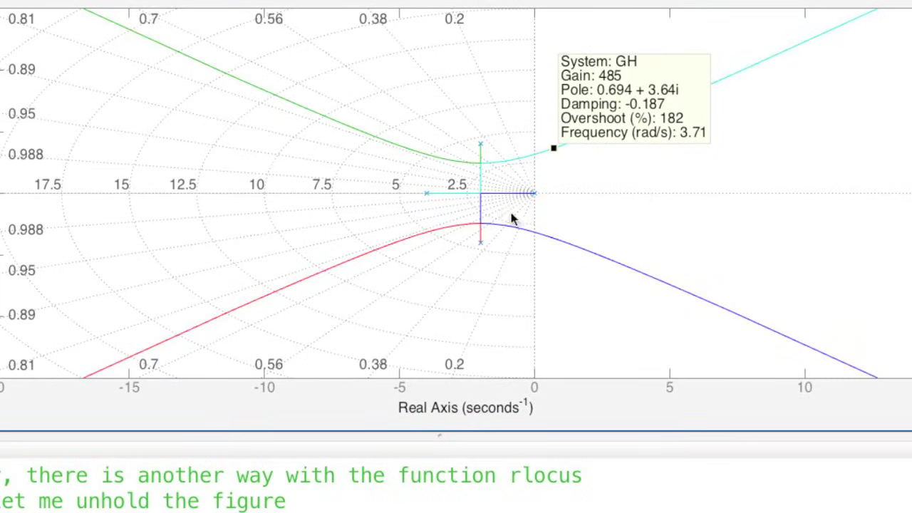
{"action": "mouse_move", "coordinate": [555, 152]}
{"action": "left_mouse_down"}
{"action": "mouse_move", "coordinate": [467, 161]}
{"action": "mouse_move", "coordinate": [428, 191]}
{"action": "mouse_move", "coordinate": [468, 159]}
{"action": "mouse_move", "coordinate": [568, 143]}
{"action": "left_mouse_up"}
Add a size-16 gain marker on the green branch and reposition the markers along their branches.
{"action": "left_click", "coordinate": [386, 141]}
{"action": "right_click", "coordinate": [387, 143]}
{"action": "mouse_move", "coordinate": [428, 171]}
{"action": "left_click", "coordinate": [541, 238]}
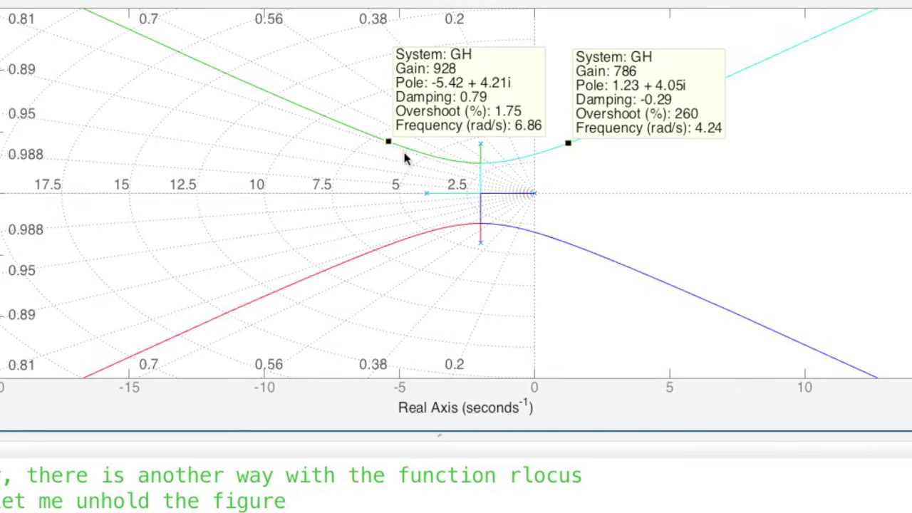
{"action": "left_click_drag", "start_coordinate": [388, 143], "coordinate": [322, 116]}
{"action": "left_click_drag", "start_coordinate": [568, 143], "coordinate": [531, 154]}
Add three more gain markers on the locus and start a comment on rlocus's downside.
{"action": "left_click", "coordinate": [337, 266]}
{"action": "left_click", "coordinate": [440, 228]}
{"action": "left_click", "coordinate": [677, 288]}
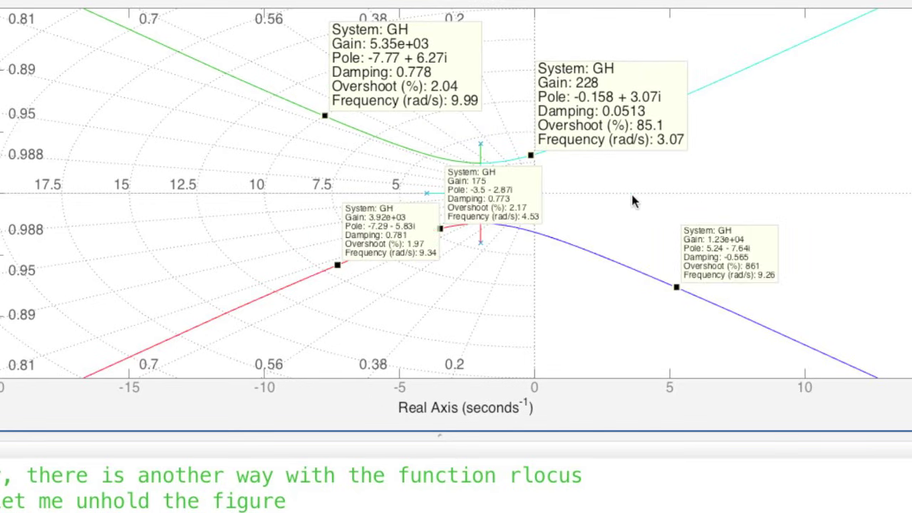
{"action": "left_click", "coordinate": [300, 444]}
{"action": "type", "text": "% But a downside to rlocus "}
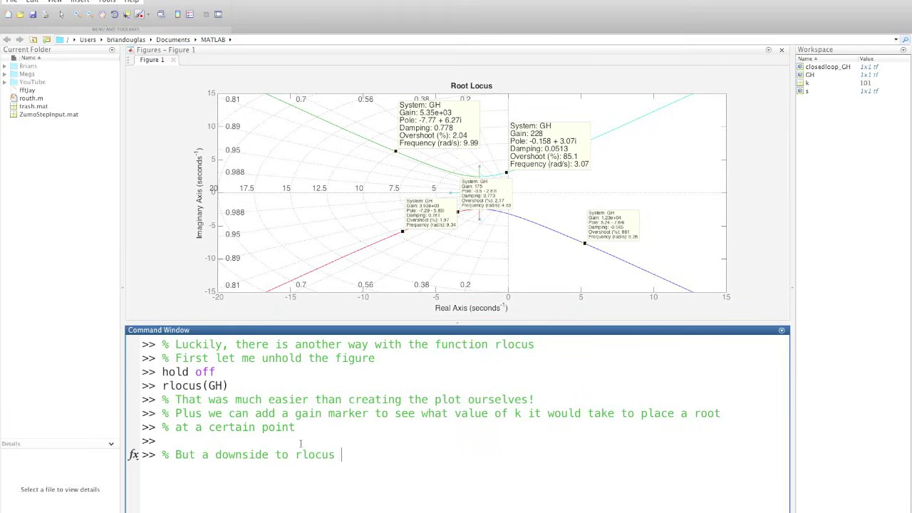
{"action": "type", "text": "is that you can't see how all of the roots move at the same"}
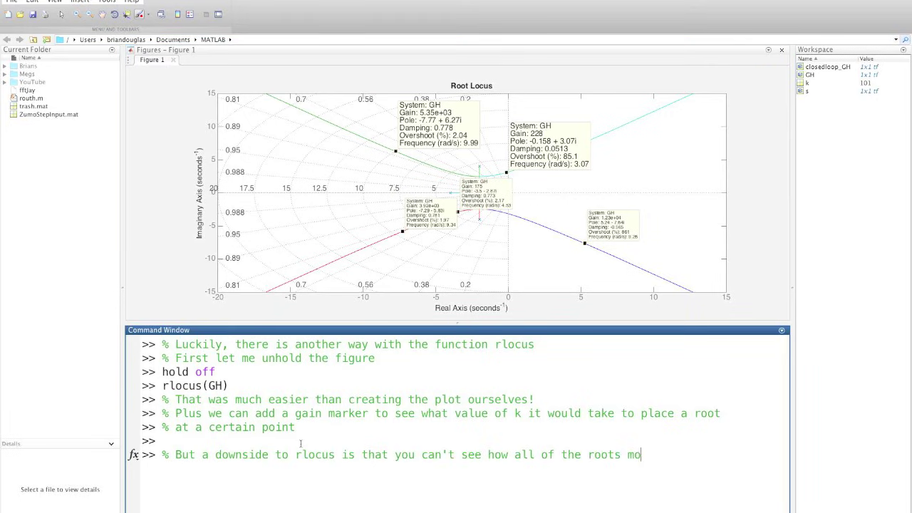
Continue the comment: rlocus controls only one root and hides the compensator's effect.
{"action": "key", "text": "Return"}
{"action": "type", "text": "% time, you only have control over on"}
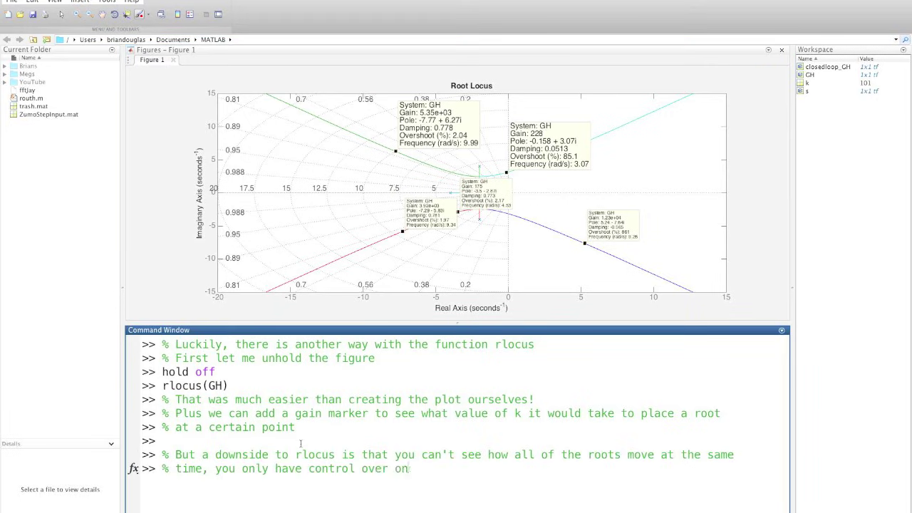
{"action": "type", "text": "e root. Also, you ca"}
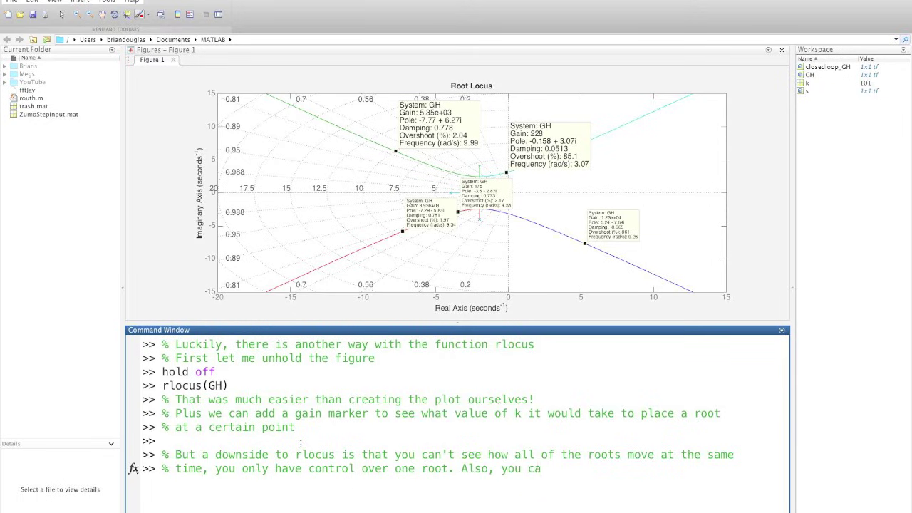
{"action": "type", "text": "n easily see the effect of"}
{"action": "key", "text": "Return"}
{"action": "type", "text": "%"}
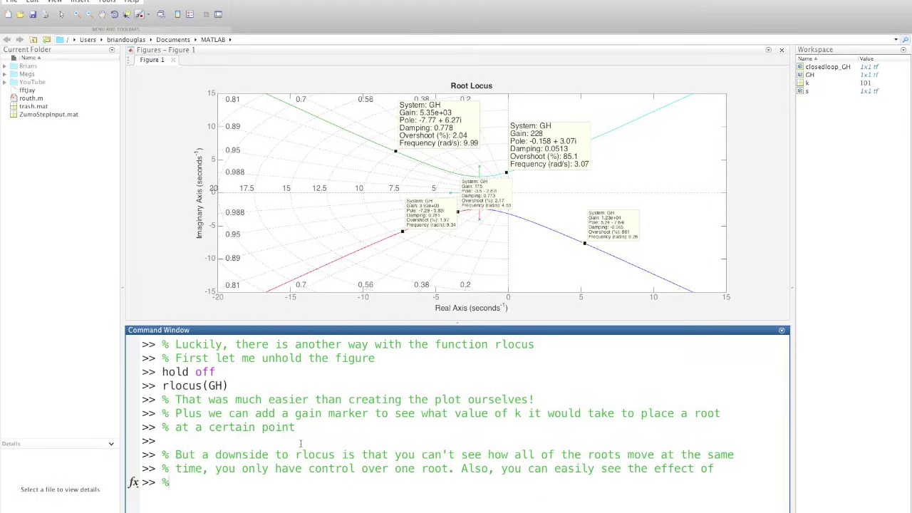
{"action": "type", "text": " your compensator design on the system"}
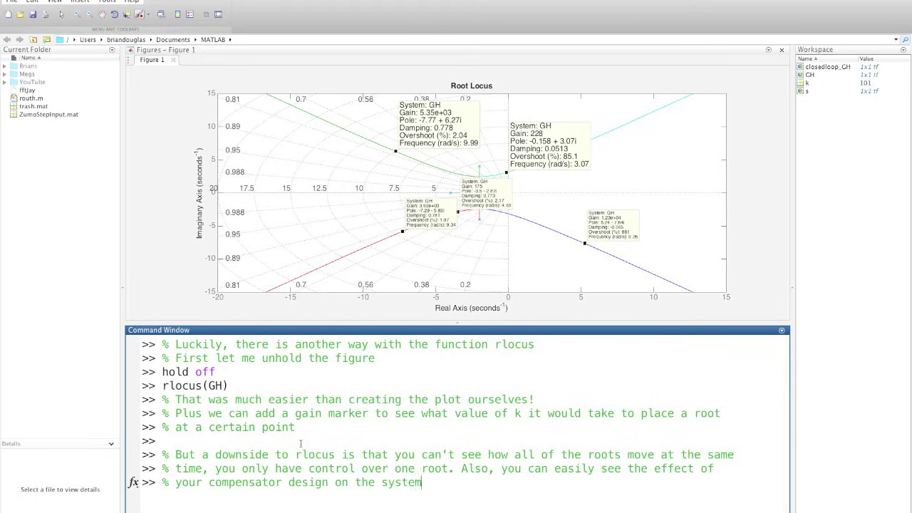
{"action": "type", "text": "."}
Add the comment '% For this, we need to use the sisotool!' and run clc.
{"action": "key", "text": "Return"}
{"action": "key", "text": "Return"}
{"action": "type", "text": "% For this, we need t"}
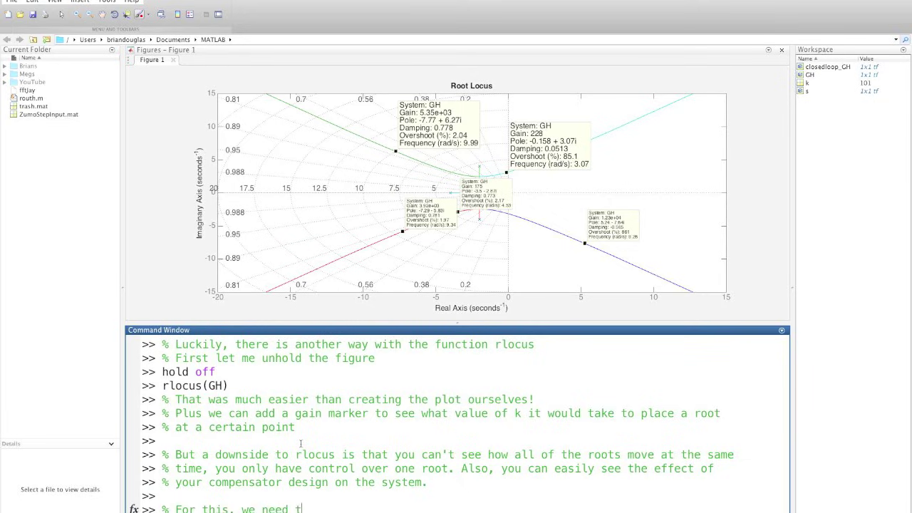
{"action": "type", "text": "o use the sisotool!"}
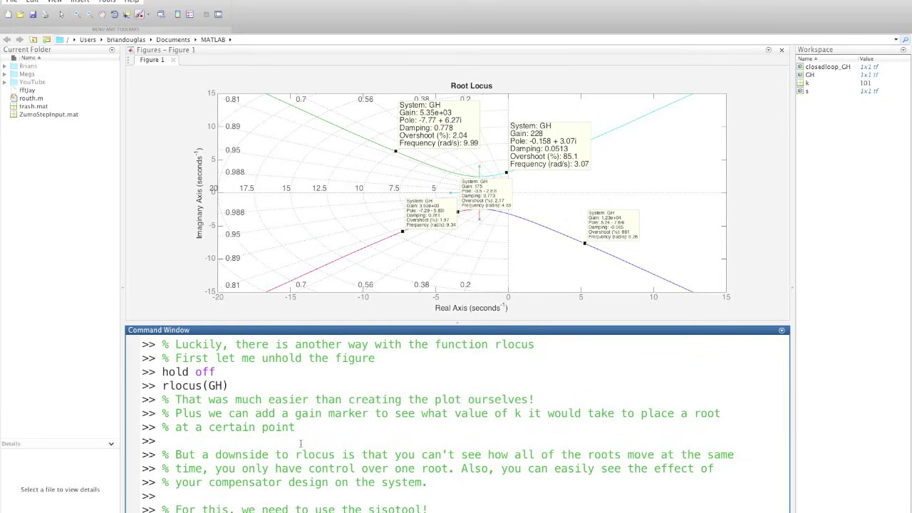
{"action": "type", "text": "clc"}
{"action": "key", "text": "Return"}
Close the root-locus figure, comment on the toolbox requirement, and launch Control System Designer from APPS.
{"action": "left_click", "coordinate": [174, 60]}
{"action": "type", "text": "% You wi"}
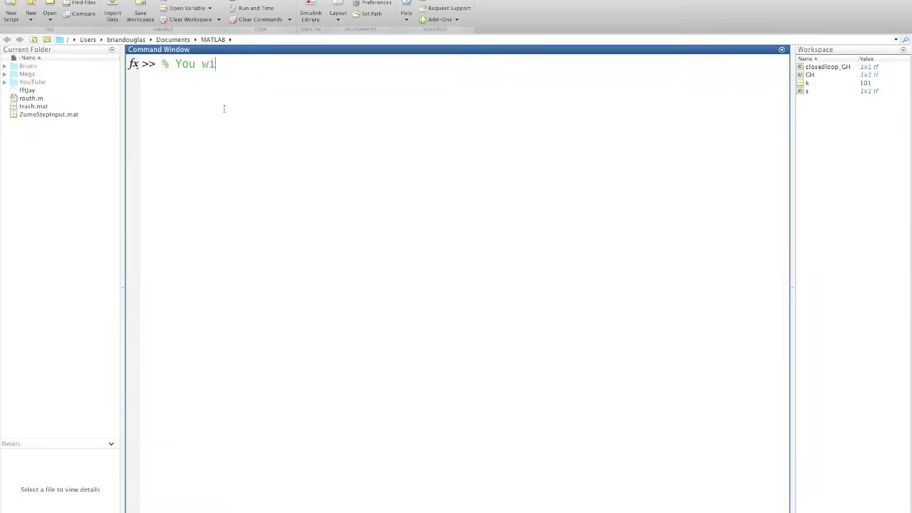
{"action": "type", "text": "ll need the control system toolbox"}
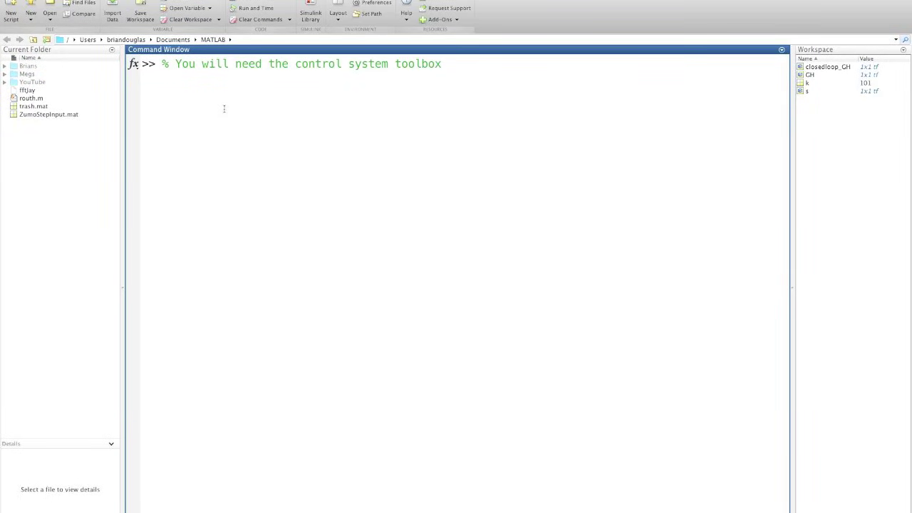
{"action": "type", "text": " for sisotool"}
{"action": "key", "text": "Return"}
{"action": "type", "text": "% One"}
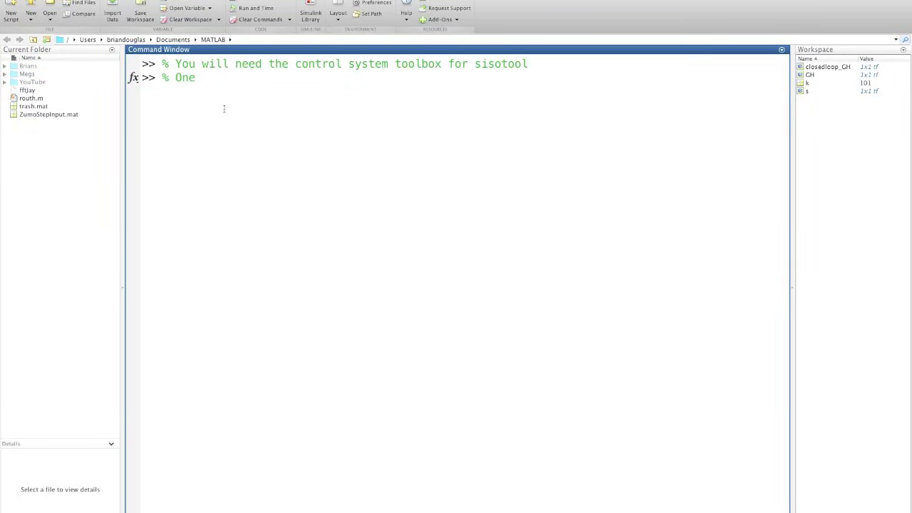
{"action": "type", "text": " way of getting to the tool is through the APPS tab"}
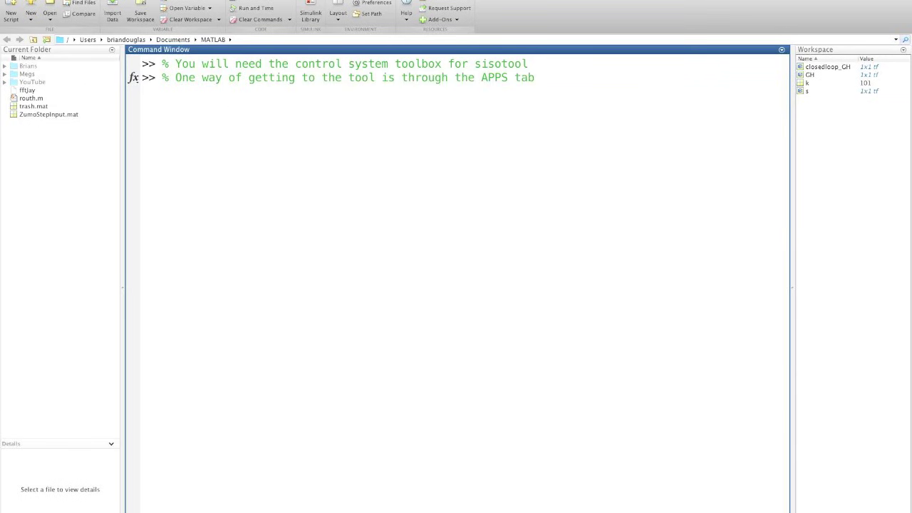
{"action": "left_click", "coordinate": [93, 0]}
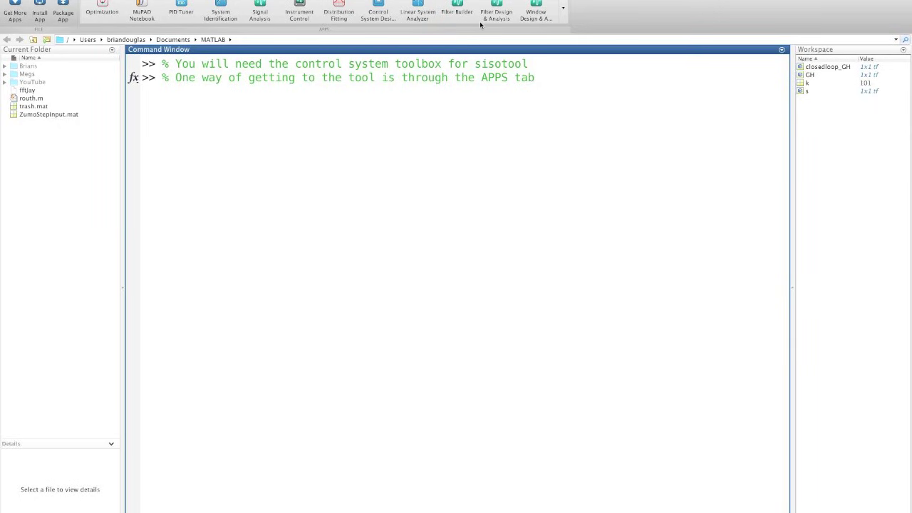
{"action": "left_click", "coordinate": [383, 7]}
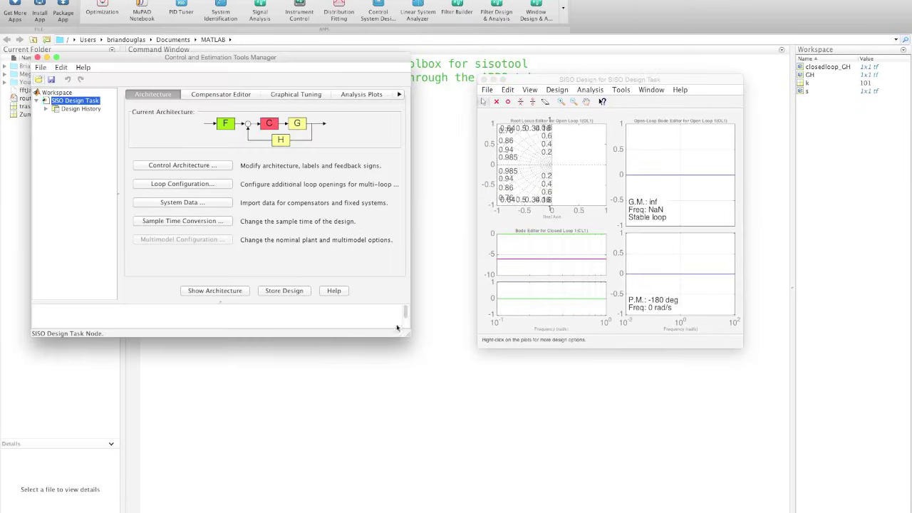
Enlarge the Tools Manager window, then raise and enlarge the SISO Design window.
{"action": "left_click_drag", "start_coordinate": [397, 328], "coordinate": [457, 383]}
{"action": "left_click_drag", "start_coordinate": [642, 79], "coordinate": [639, 56]}
{"action": "left_click_drag", "start_coordinate": [741, 330], "coordinate": [877, 394]}
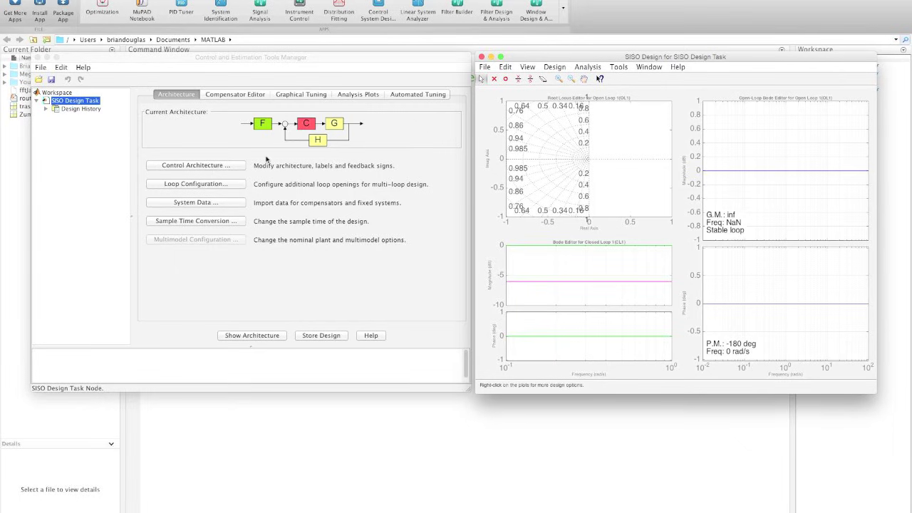
Preview control architectures 2 through 5 in Control Architecture and apply one.
{"action": "left_click", "coordinate": [198, 169]}
{"action": "left_click", "coordinate": [199, 168]}
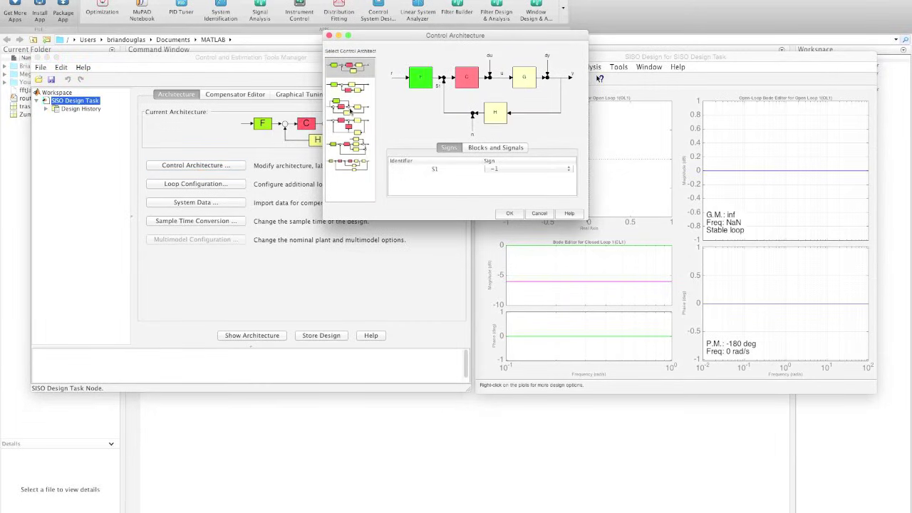
{"action": "left_click", "coordinate": [350, 92]}
{"action": "left_click", "coordinate": [350, 111]}
{"action": "left_click", "coordinate": [350, 134]}
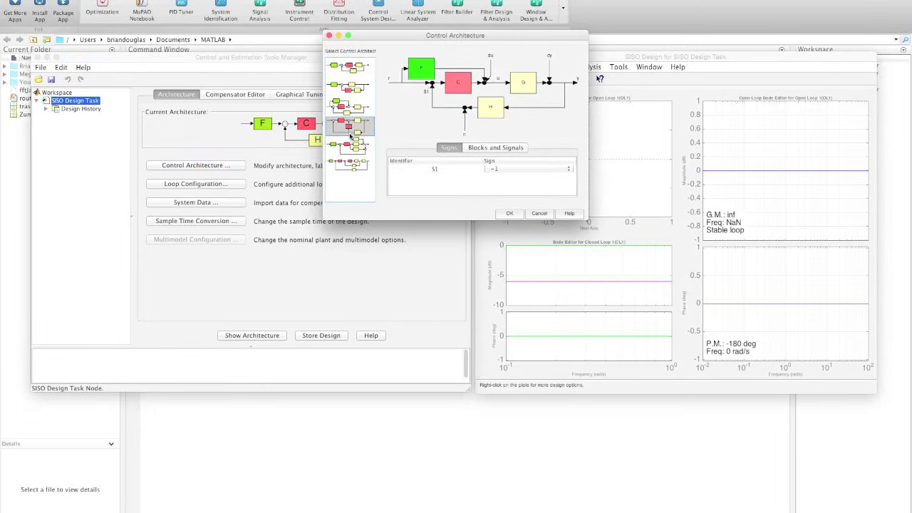
{"action": "left_click", "coordinate": [349, 145]}
{"action": "left_click", "coordinate": [510, 214]}
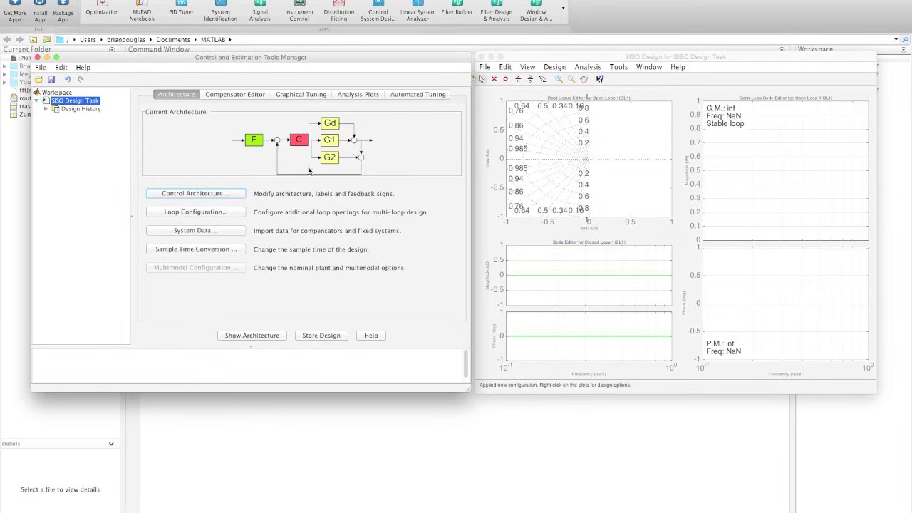
Switch back to the standard feedback architecture with F, C, G and H.
{"action": "left_click", "coordinate": [287, 175]}
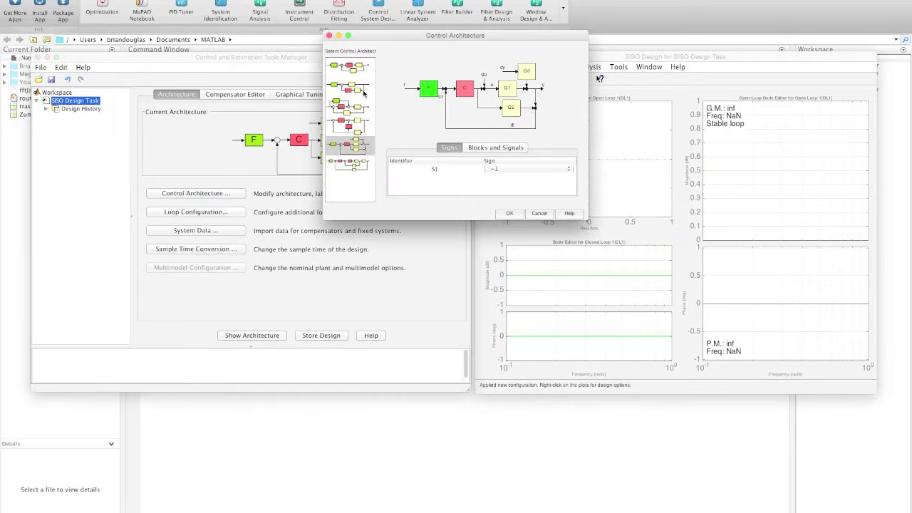
{"action": "left_click", "coordinate": [357, 70]}
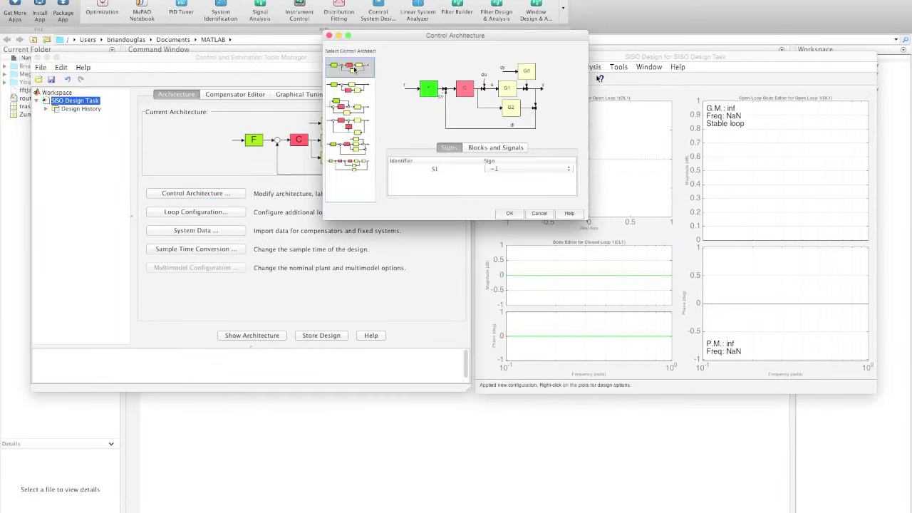
{"action": "left_click", "coordinate": [510, 214]}
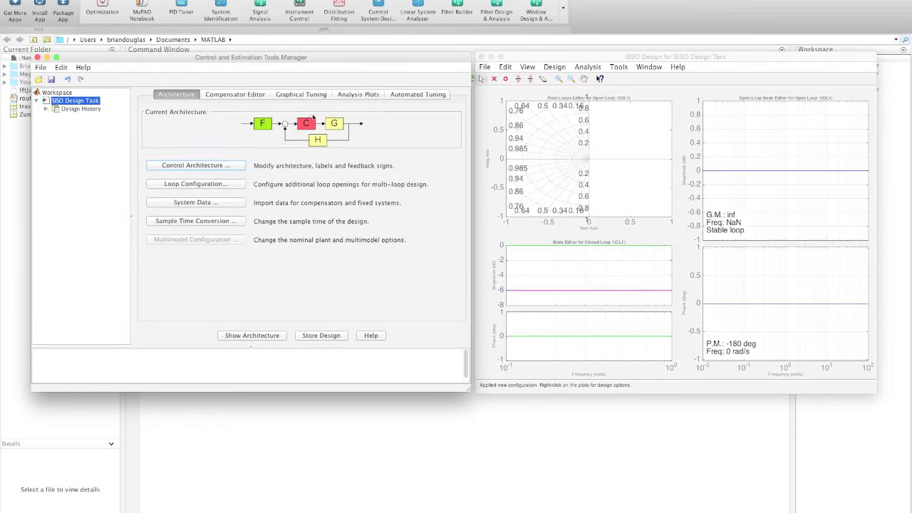
In System Data, set plant G's data to the workspace model GH and apply it.
{"action": "left_click", "coordinate": [198, 204]}
{"action": "left_click_drag", "start_coordinate": [255, 159], "coordinate": [523, 109]}
{"action": "left_click", "coordinate": [432, 143]}
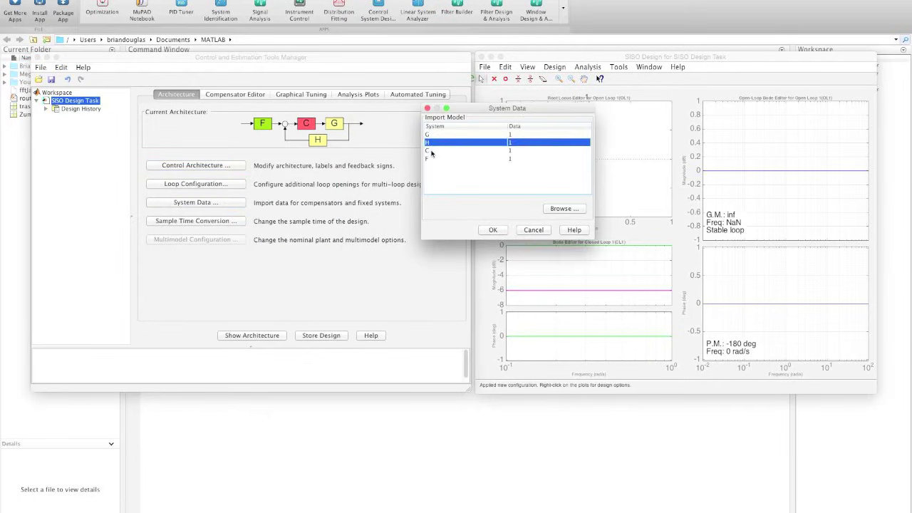
{"action": "left_click", "coordinate": [433, 158]}
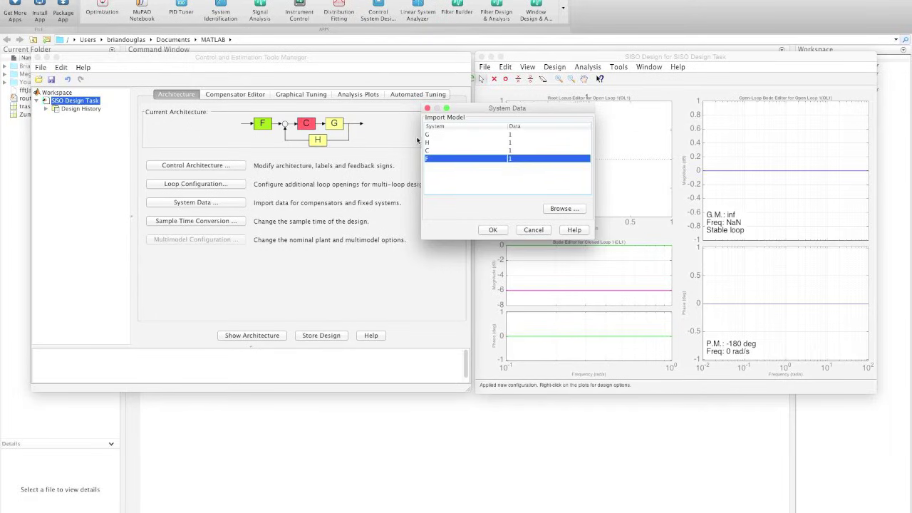
{"action": "left_click", "coordinate": [431, 135]}
{"action": "double_click", "coordinate": [530, 136]}
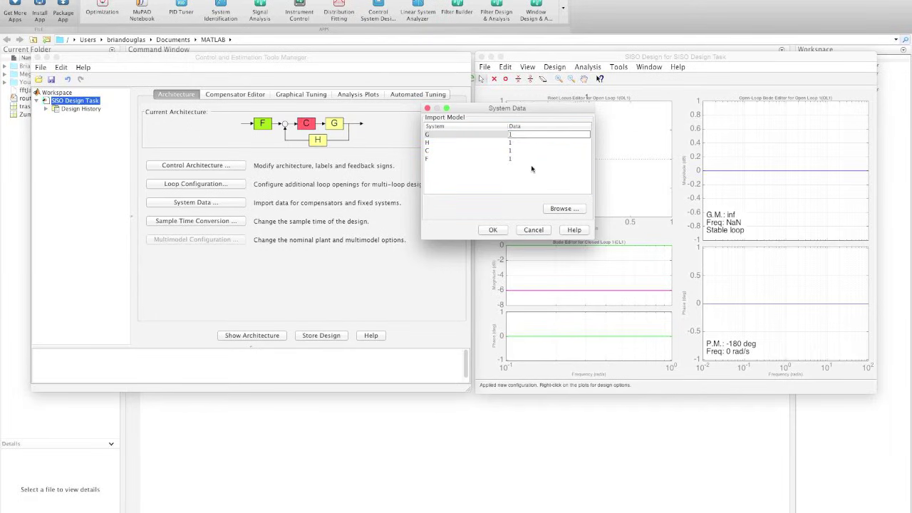
{"action": "key", "text": "Return"}
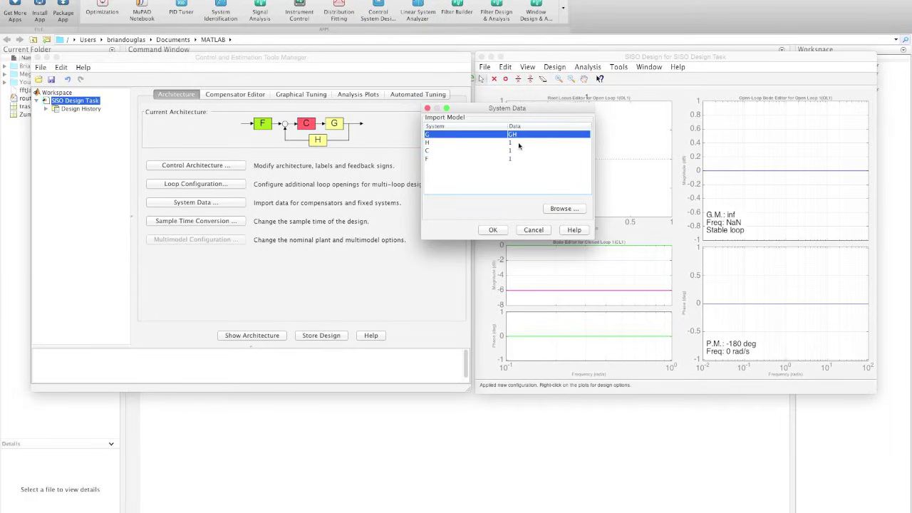
{"action": "left_click", "coordinate": [438, 145]}
{"action": "left_click", "coordinate": [513, 150]}
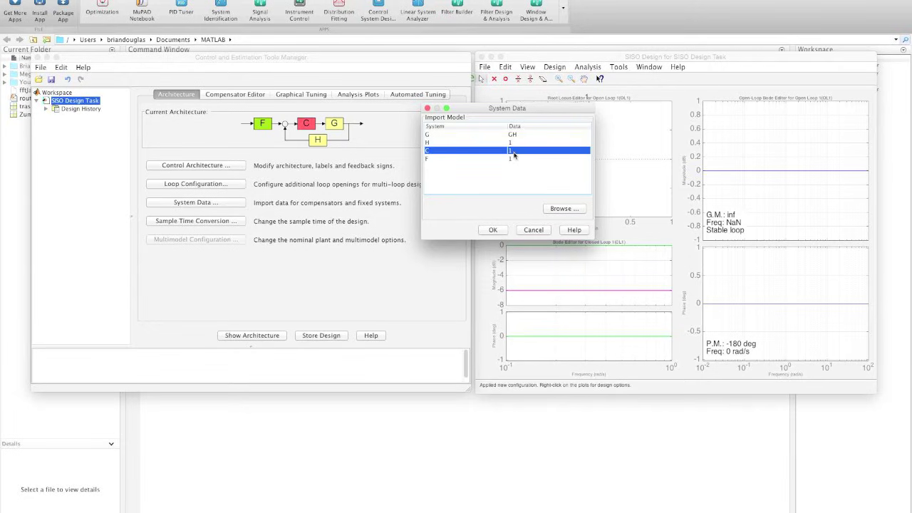
{"action": "left_click", "coordinate": [464, 160]}
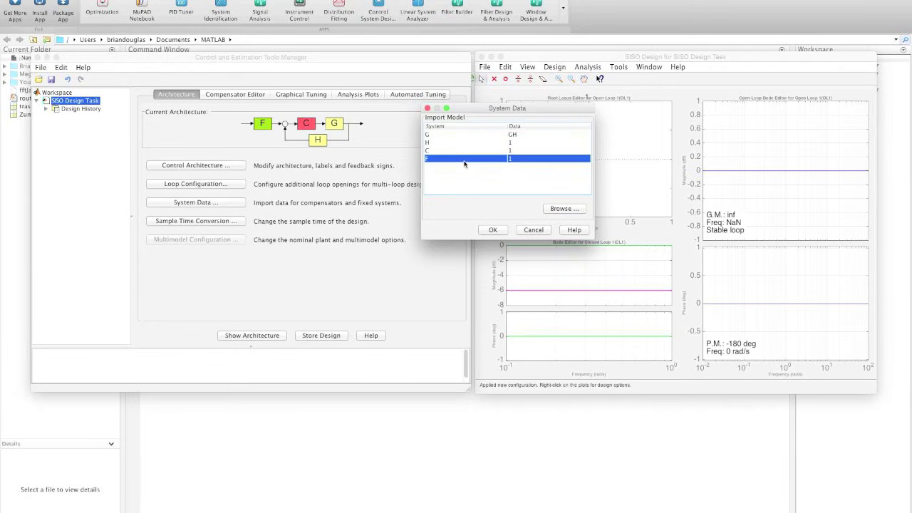
{"action": "left_click", "coordinate": [493, 231]}
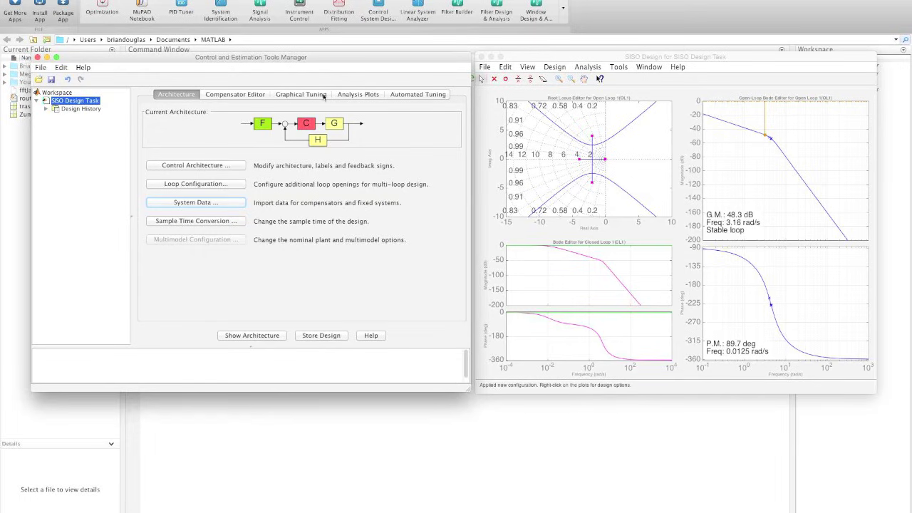
Set Plot 3 and Plot 2 to None in Graphical Tuning, then close the design task manager.
{"action": "left_click", "coordinate": [297, 96]}
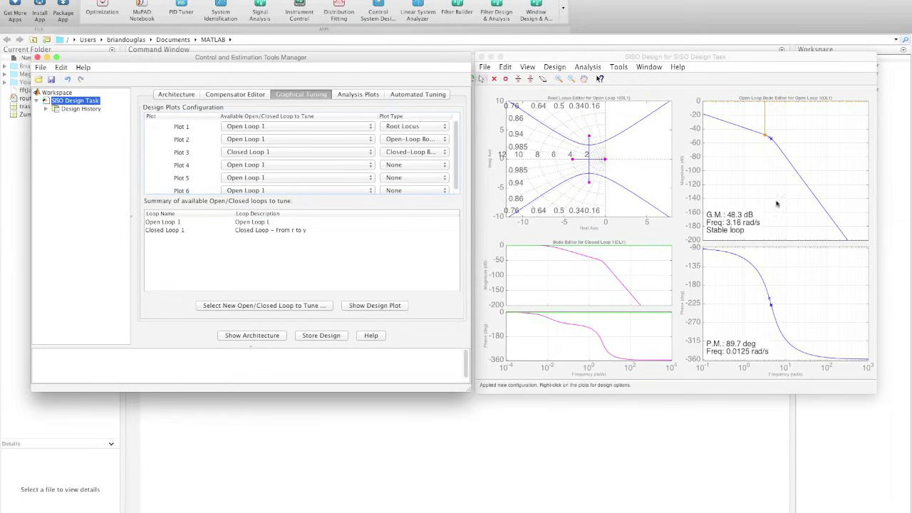
{"action": "left_click", "coordinate": [432, 151]}
{"action": "left_click", "coordinate": [414, 141]}
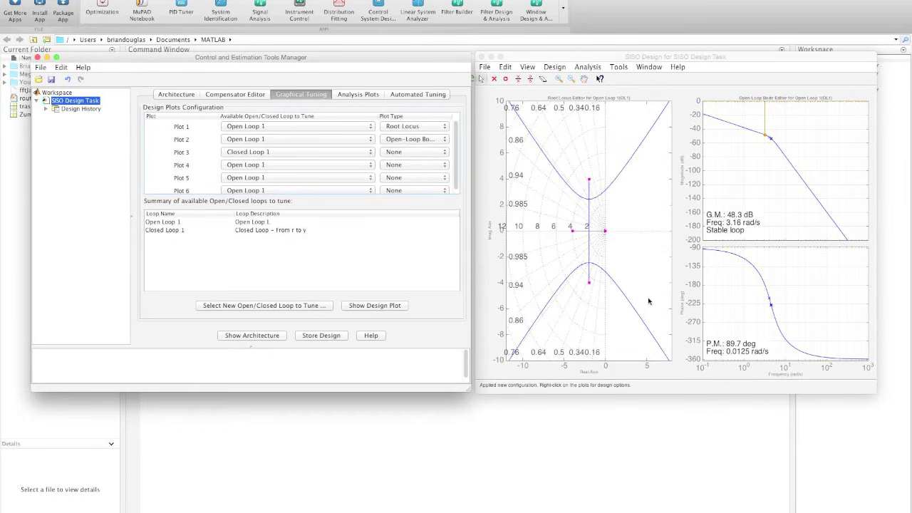
{"action": "left_click", "coordinate": [413, 139]}
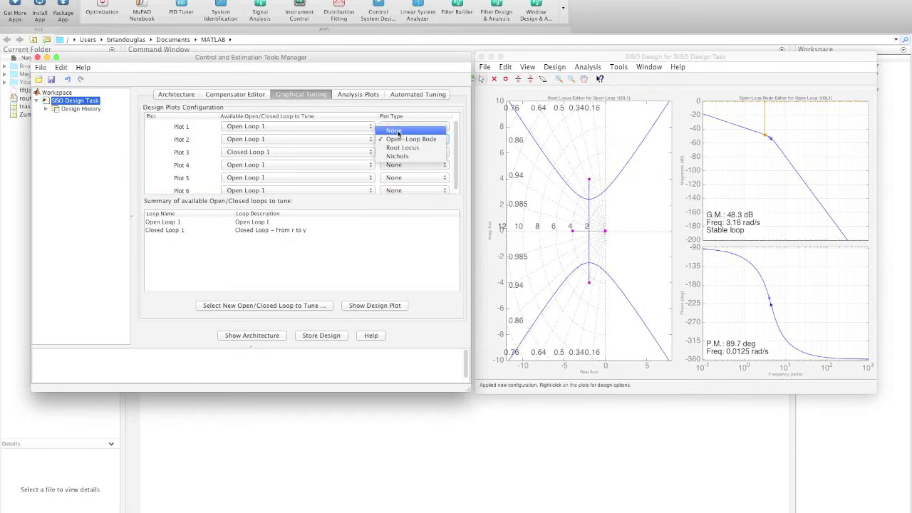
{"action": "left_click", "coordinate": [398, 132]}
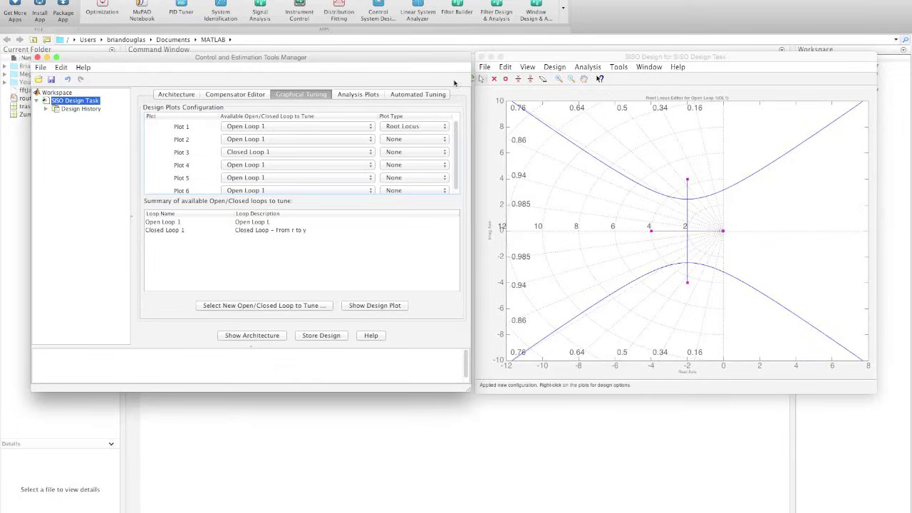
{"action": "left_click", "coordinate": [38, 57]}
Close the Tools Manager without saving, comment on other ways to open it, and run sisotool.
{"action": "left_click", "coordinate": [454, 186]}
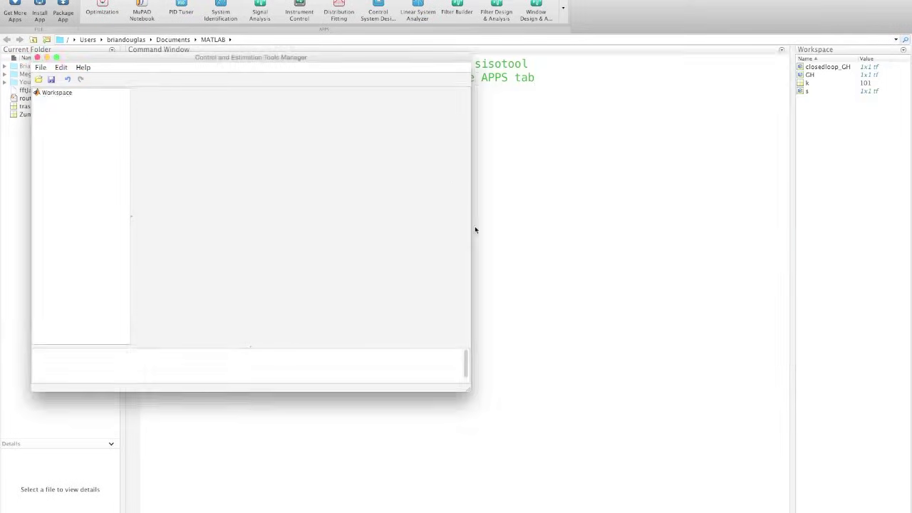
{"action": "key", "text": "Return"}
{"action": "key", "text": "Return"}
{"action": "type", "text": "% There are other ways to open this tool"}
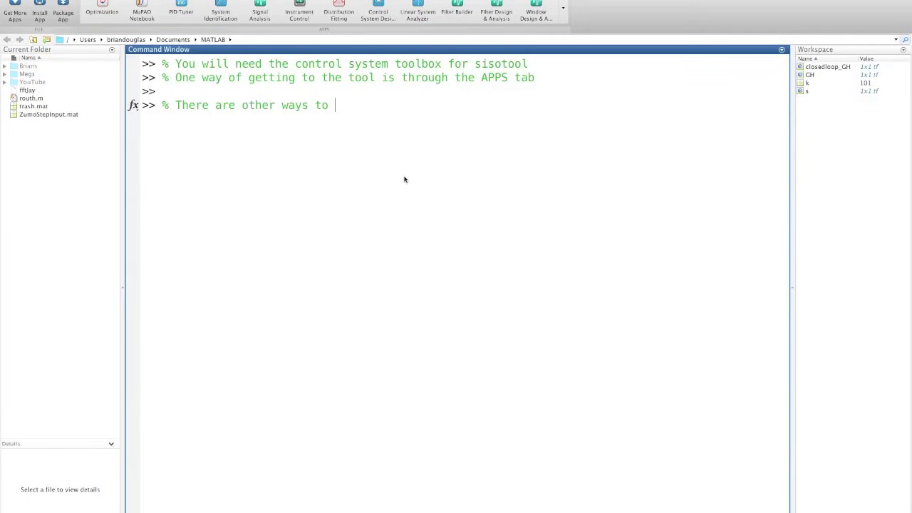
{"action": "key", "text": "Return"}
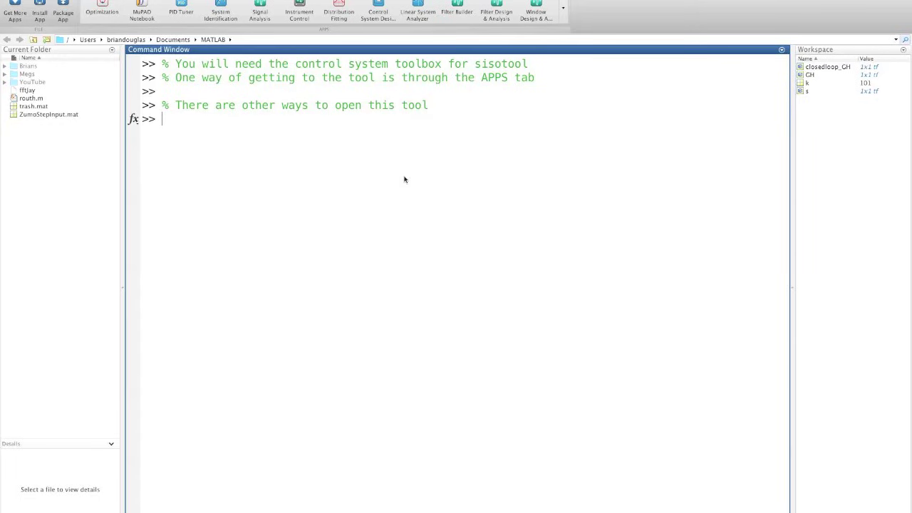
{"action": "type", "text": "sisotool"}
{"action": "key", "text": "Return"}
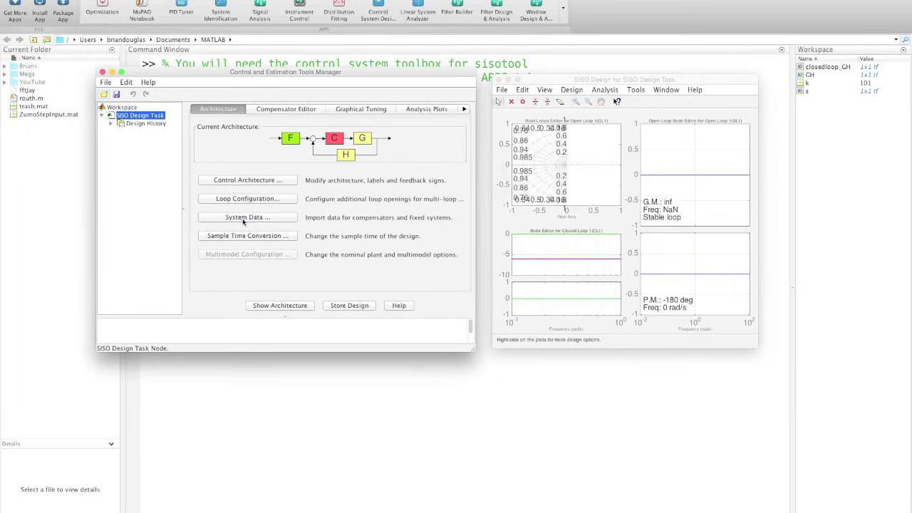
Close the blank sisotool session unsaved and relaunch it with sisotool(GH).
{"action": "left_click", "coordinate": [243, 218]}
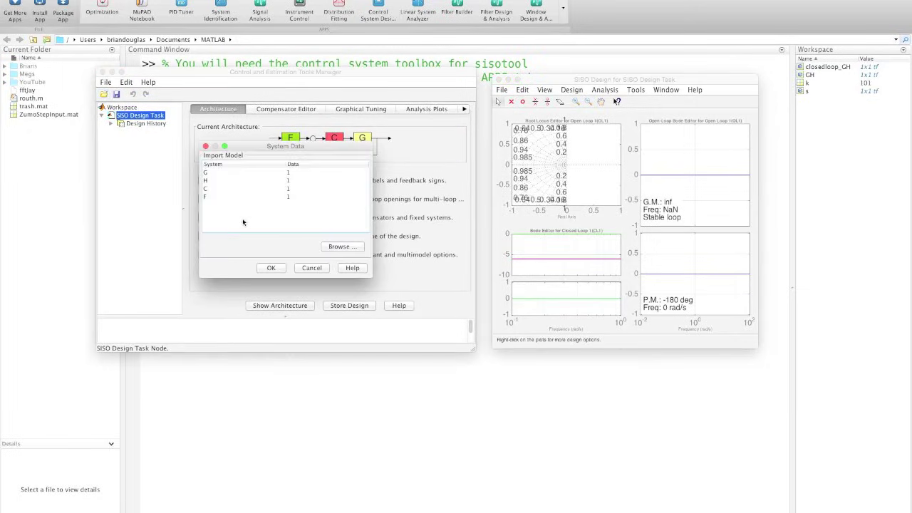
{"action": "left_click", "coordinate": [271, 269]}
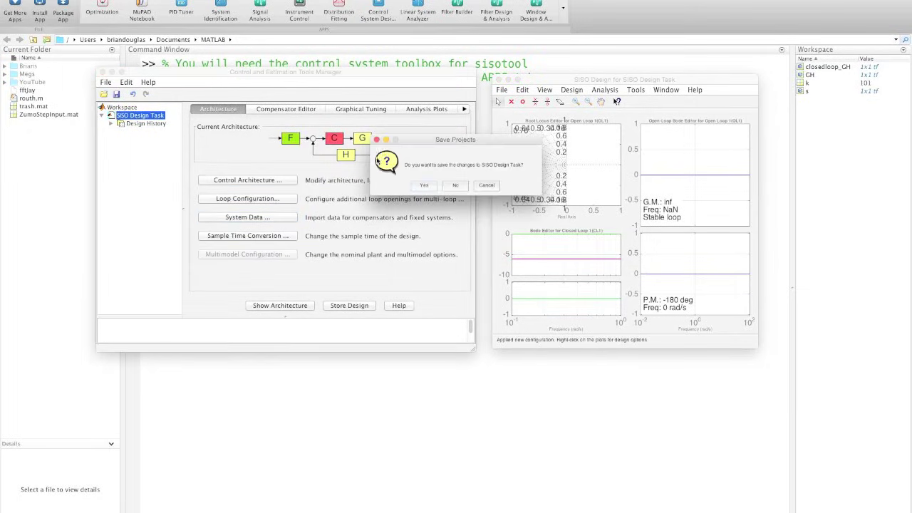
{"action": "left_click", "coordinate": [456, 185]}
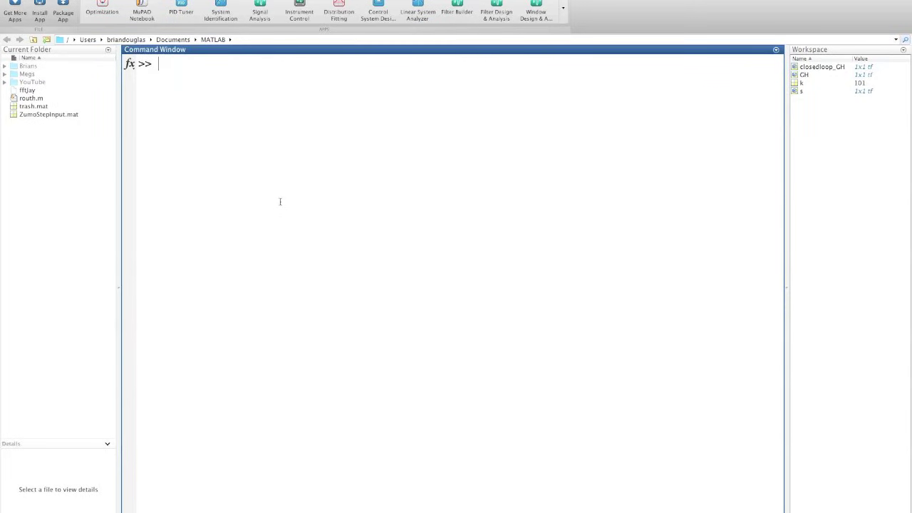
{"action": "type", "text": "sisotool(GH)"}
{"action": "key", "text": "Return"}
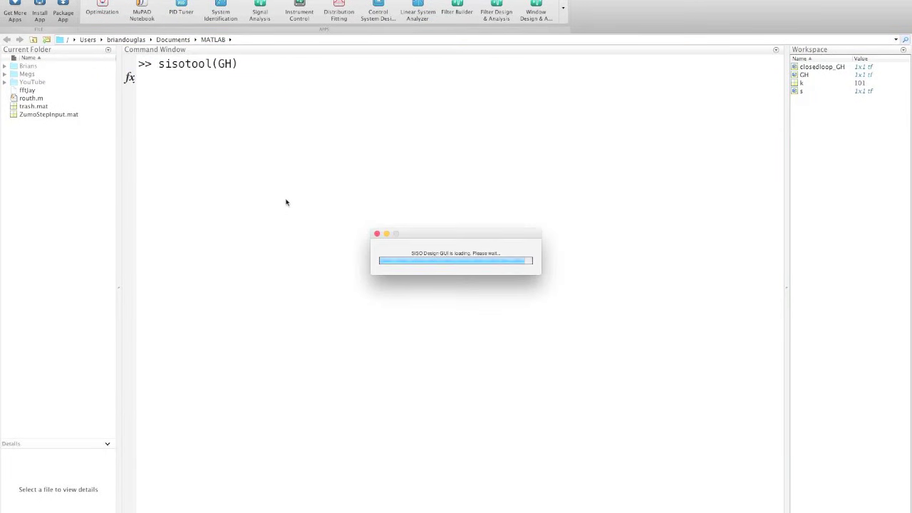
Place the design task window top-left and the plots window top-right, both enlarged.
{"action": "left_click_drag", "start_coordinate": [428, 8], "coordinate": [678, 111]}
{"action": "left_click_drag", "start_coordinate": [492, 107], "coordinate": [223, 0]}
{"action": "left_click_drag", "start_coordinate": [381, 265], "coordinate": [516, 337]}
{"action": "left_click_drag", "start_coordinate": [705, 106], "coordinate": [649, 0]}
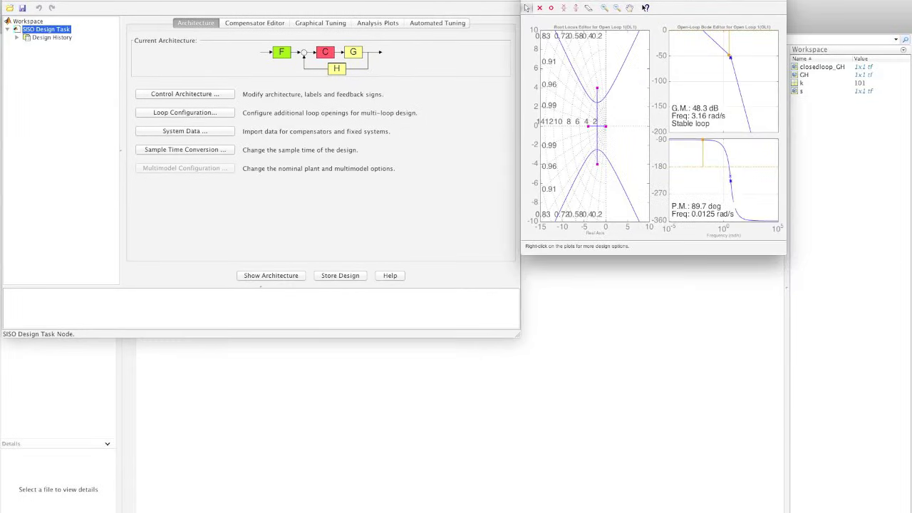
{"action": "left_click_drag", "start_coordinate": [785, 254], "coordinate": [905, 335]}
Set Plot 2 to None so only the root locus remains.
{"action": "left_click", "coordinate": [370, 26]}
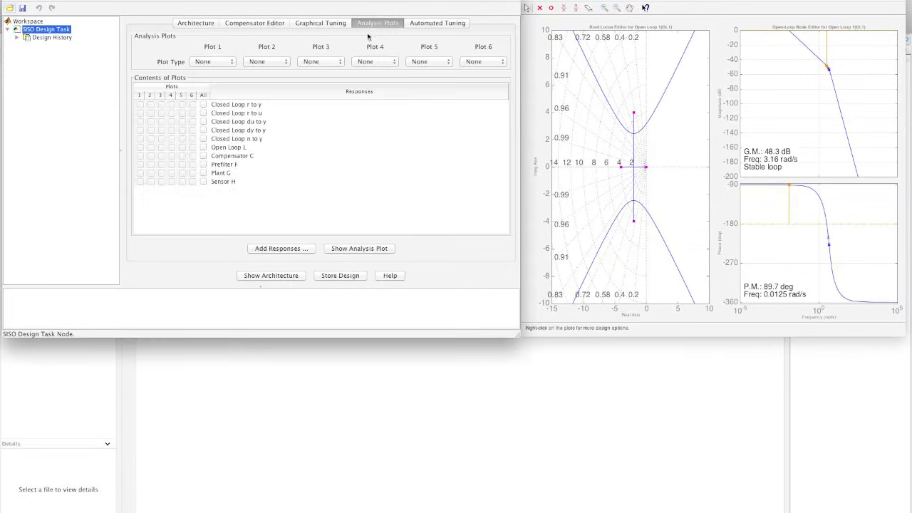
{"action": "left_click", "coordinate": [309, 27]}
{"action": "left_click", "coordinate": [459, 67]}
{"action": "left_click", "coordinate": [442, 92]}
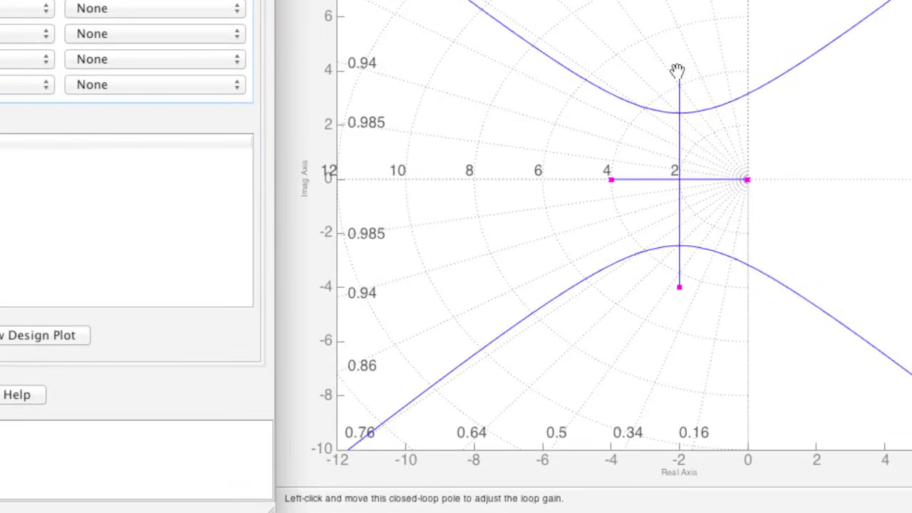
Drag the closed-loop poles onto the vertical branch at real part −2, reaching gain 80.8.
{"action": "left_click_drag", "start_coordinate": [613, 181], "coordinate": [707, 115]}
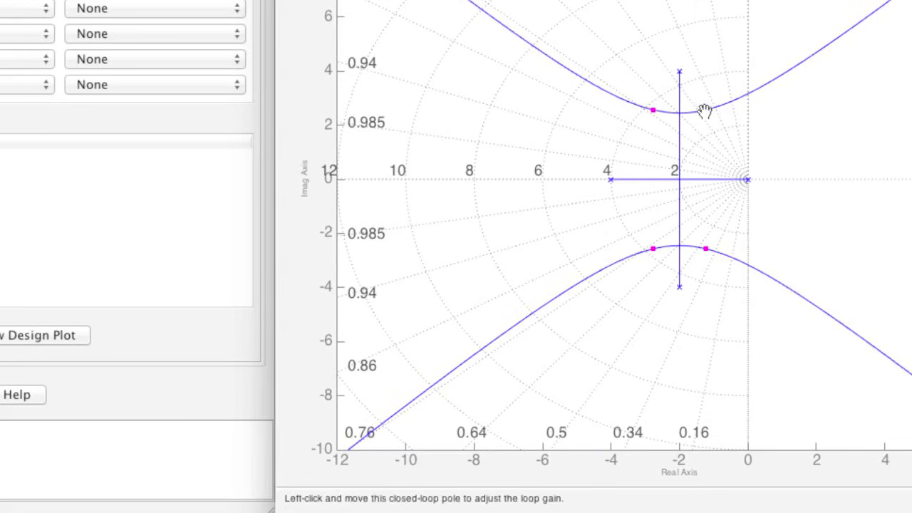
{"action": "left_click_drag", "start_coordinate": [705, 110], "coordinate": [680, 147]}
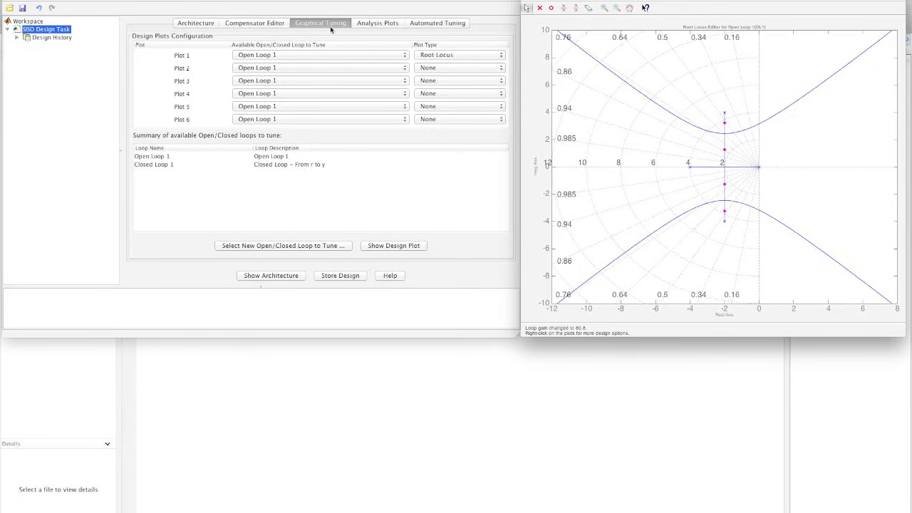
{"action": "left_click", "coordinate": [372, 25]}
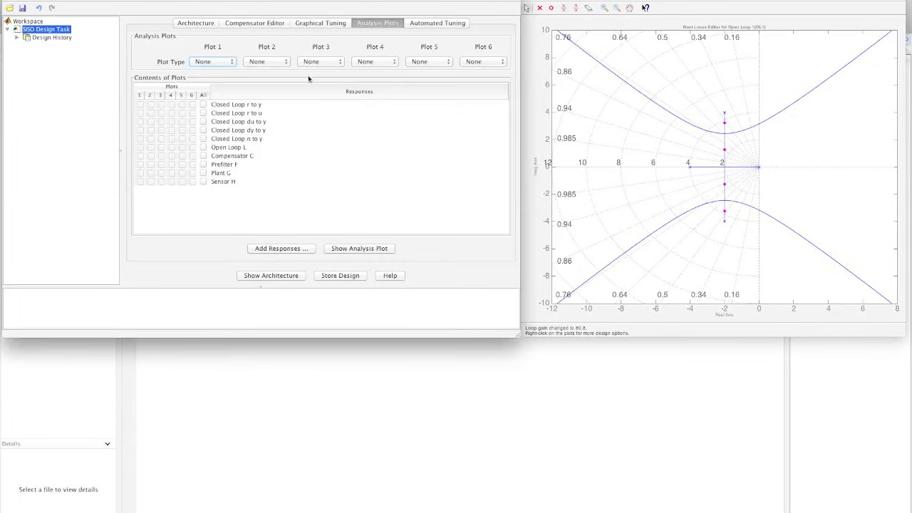
Make Plot 1 a step response and arrange its viewer at the lower right beside the root locus.
{"action": "left_click", "coordinate": [233, 63]}
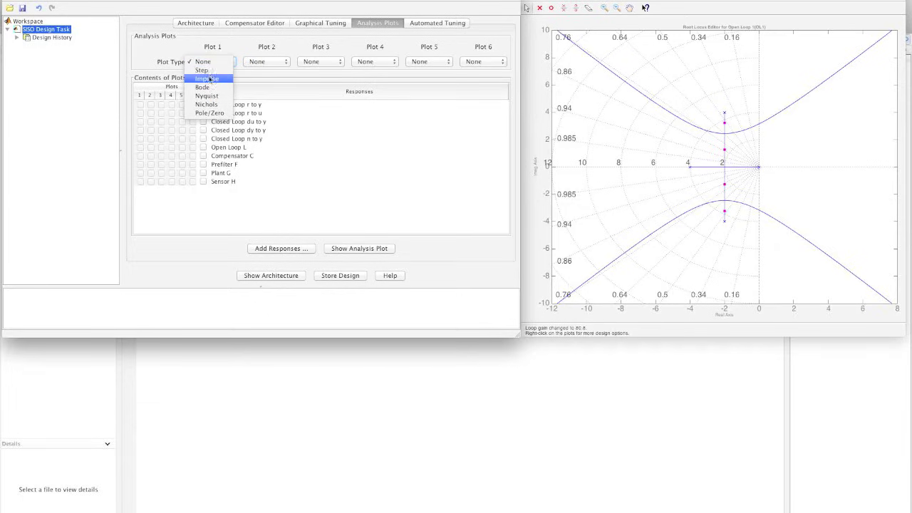
{"action": "left_click", "coordinate": [216, 70]}
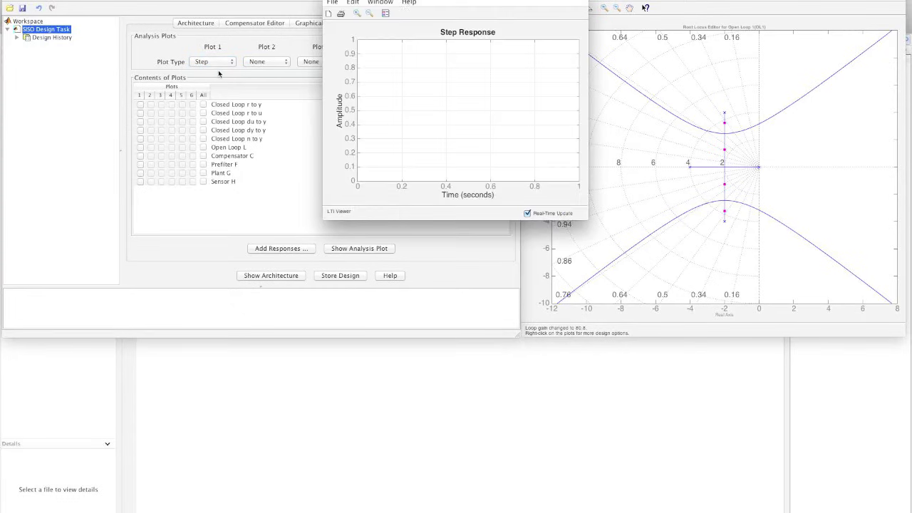
{"action": "left_click_drag", "start_coordinate": [408, 6], "coordinate": [599, 316]}
{"action": "left_click_drag", "start_coordinate": [780, 389], "coordinate": [905, 389]}
{"action": "left_click", "coordinate": [566, 336]}
{"action": "left_click_drag", "start_coordinate": [566, 336], "coordinate": [562, 306]}
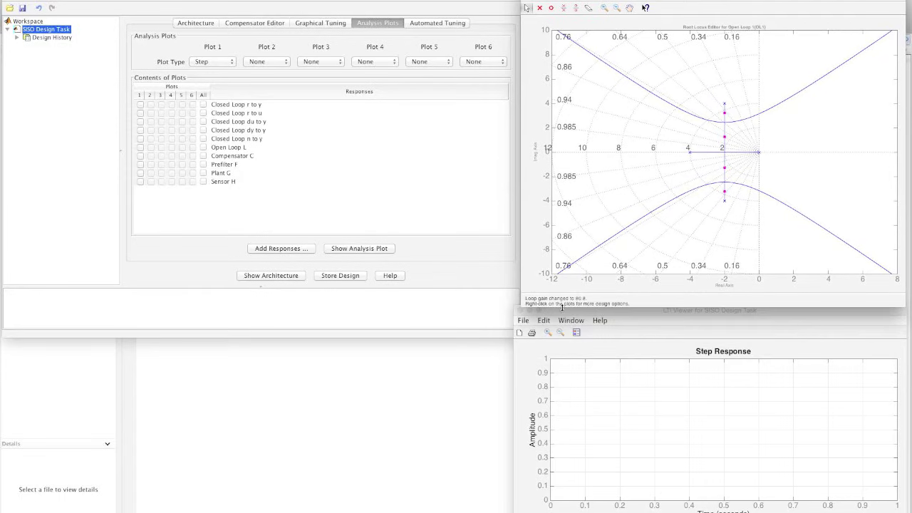
{"action": "left_click", "coordinate": [631, 314]}
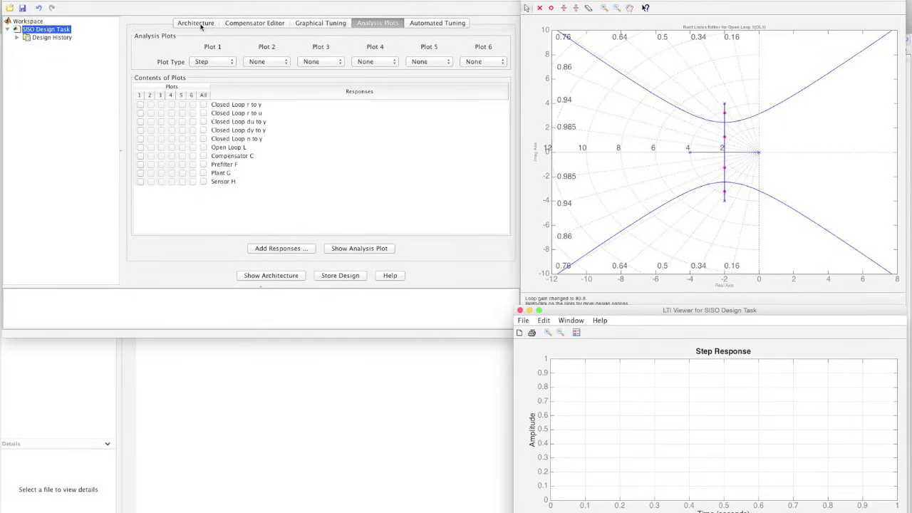
Show the control architecture diagram, enlarged at the lower left.
{"action": "left_click", "coordinate": [201, 25]}
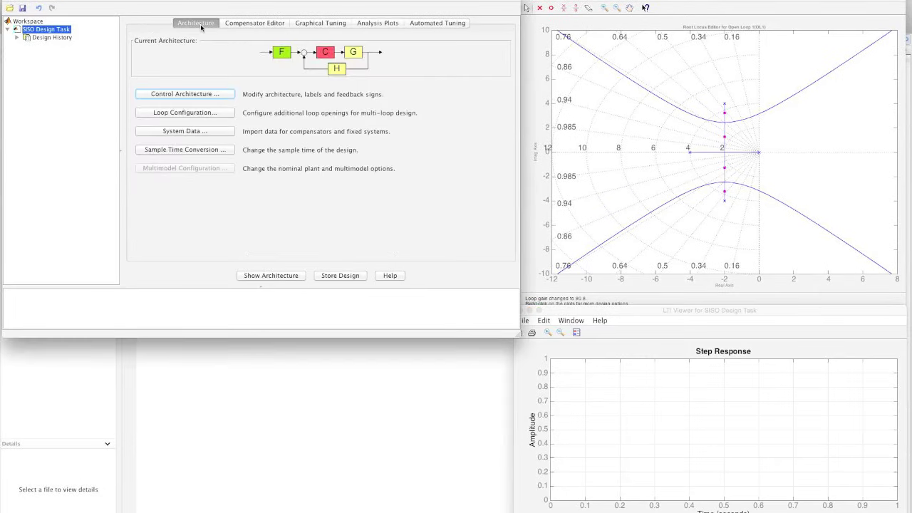
{"action": "left_click", "coordinate": [200, 98]}
{"action": "left_click_drag", "start_coordinate": [395, 41], "coordinate": [134, 333]}
{"action": "left_click_drag", "start_coordinate": [328, 420], "coordinate": [507, 421]}
{"action": "left_click_drag", "start_coordinate": [399, 333], "coordinate": [420, 345]}
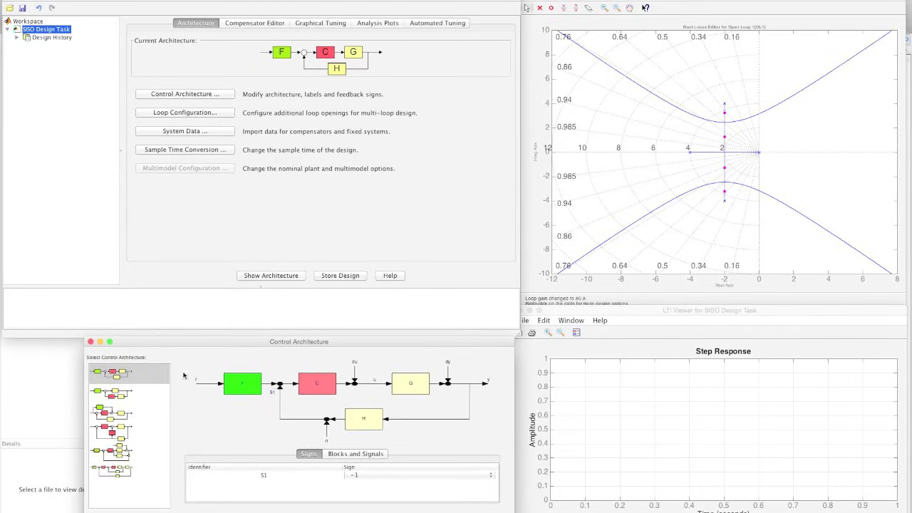
Plot Closed Loop r to y in Plot 1 and raise the gain to 89.477 for slight overshoot.
{"action": "left_click", "coordinate": [372, 24]}
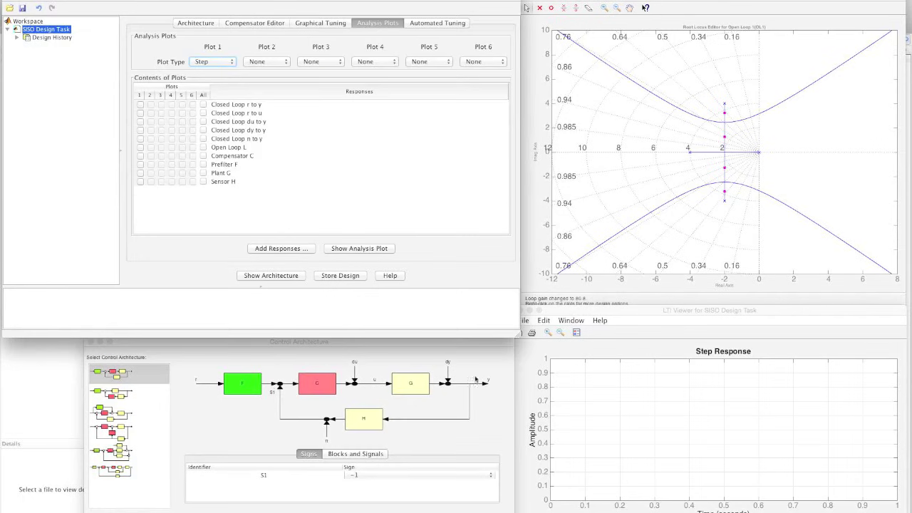
{"action": "left_click", "coordinate": [140, 104]}
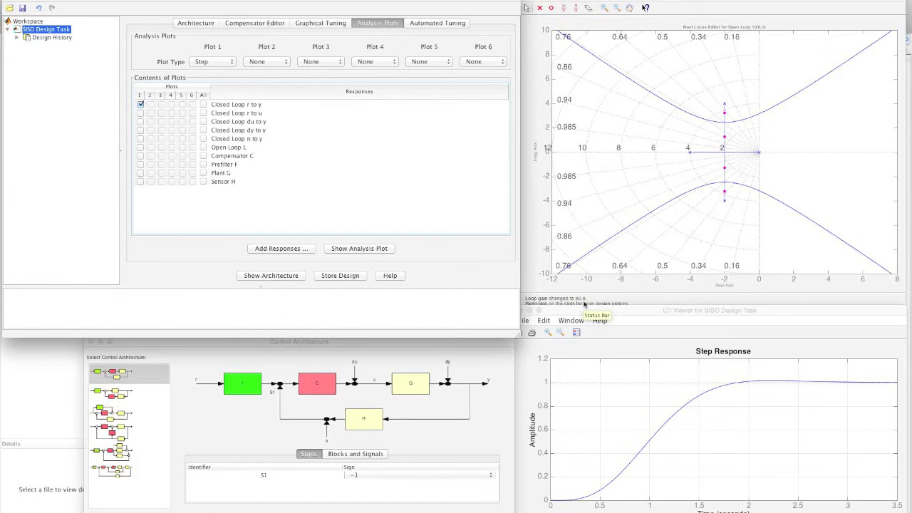
{"action": "mouse_move", "coordinate": [725, 137]}
{"action": "left_mouse_down"}
{"action": "mouse_move", "coordinate": [726, 123]}
{"action": "mouse_move", "coordinate": [759, 112]}
{"action": "mouse_move", "coordinate": [770, 131]}
{"action": "mouse_move", "coordinate": [726, 132]}
{"action": "left_mouse_up"}
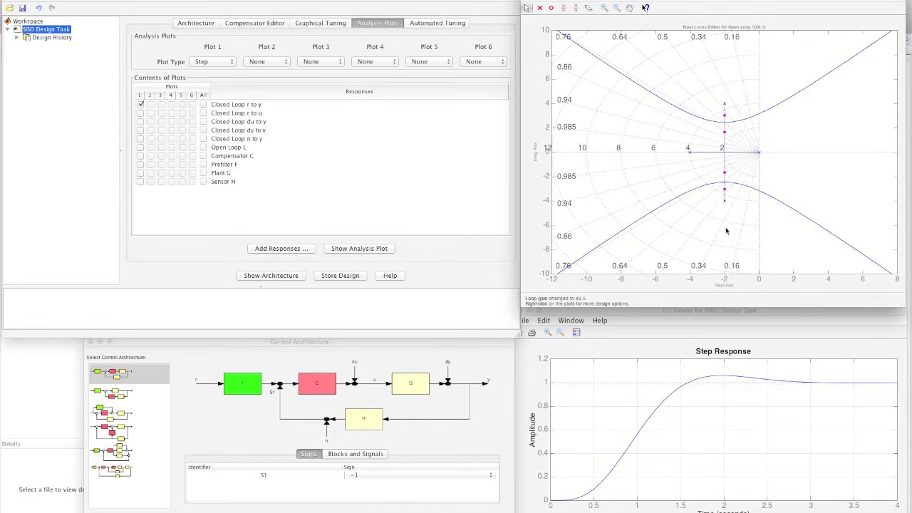
{"action": "left_click", "coordinate": [260, 27]}
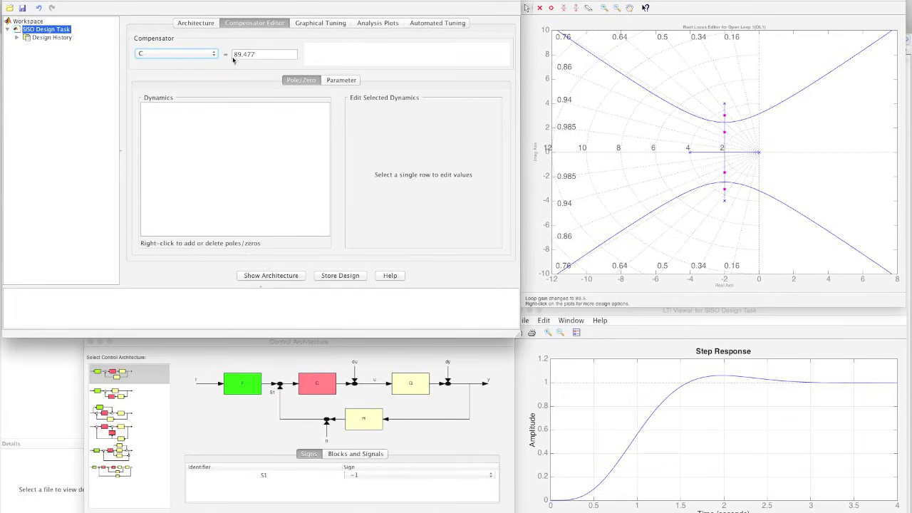
Change compensator C's gain from 89.477 to 110.
{"action": "double_click", "coordinate": [243, 54]}
{"action": "type", "text": "110"}
{"action": "key", "text": "Return"}
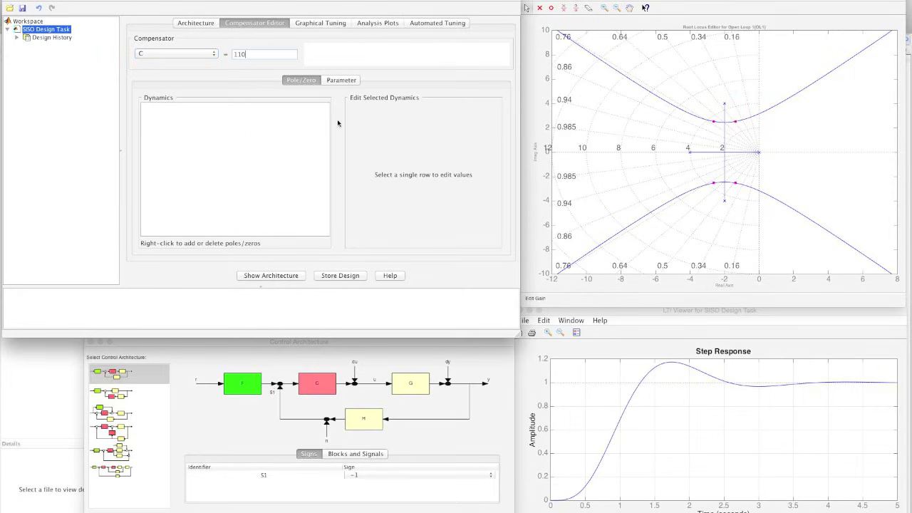
Add a trial real pole to C and drag it left along the zoomed root locus.
{"action": "right_click", "coordinate": [183, 127]}
{"action": "mouse_move", "coordinate": [206, 131]}
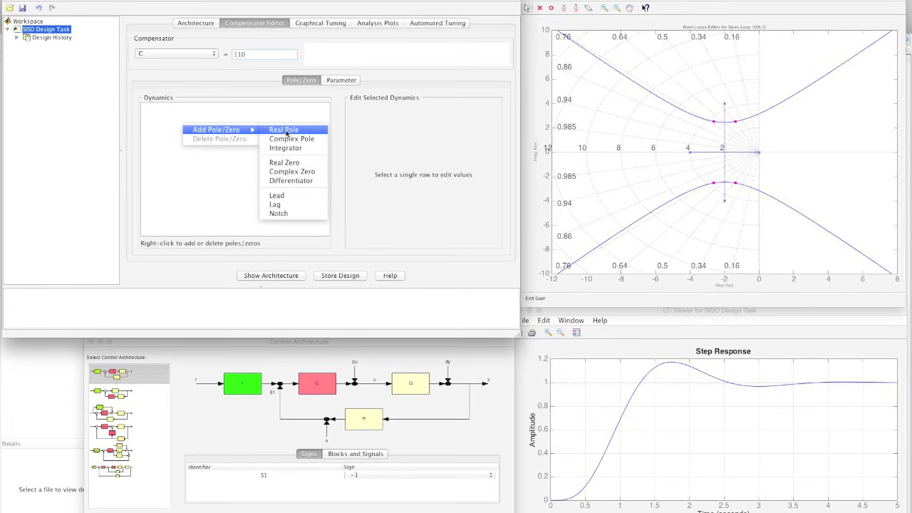
{"action": "left_click", "coordinate": [285, 132]}
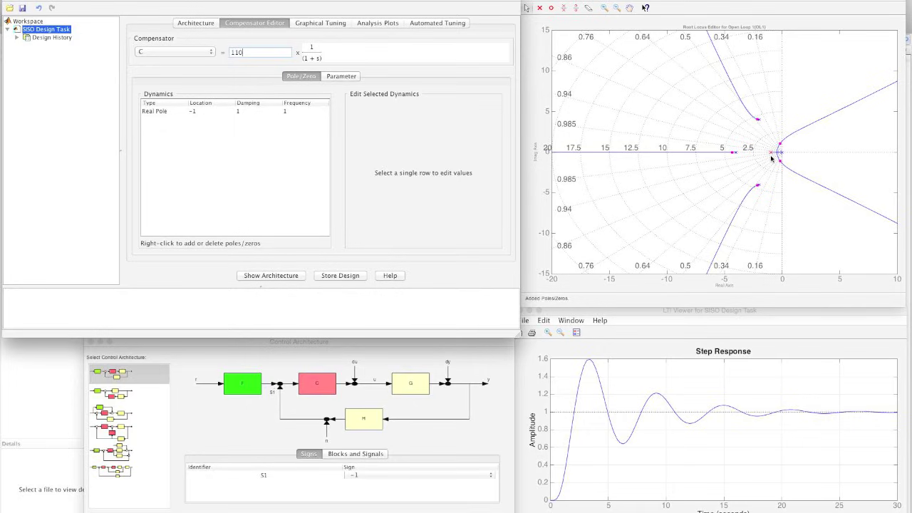
{"action": "left_click", "coordinate": [604, 8]}
{"action": "left_click_drag", "start_coordinate": [696, 99], "coordinate": [797, 196]}
{"action": "left_click", "coordinate": [605, 9]}
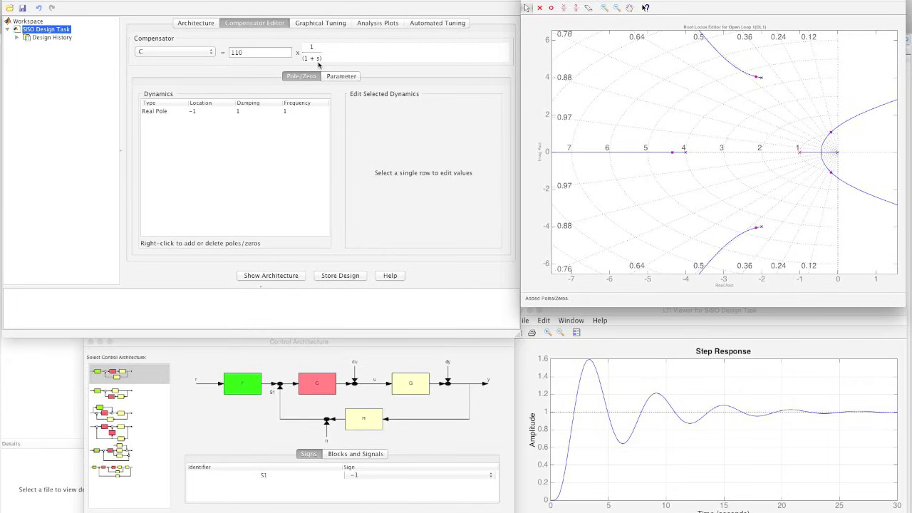
{"action": "left_click_drag", "start_coordinate": [800, 152], "coordinate": [617, 153]}
Set the real pole's location to -3, then delete it so C is pure gain.
{"action": "left_click", "coordinate": [249, 112]}
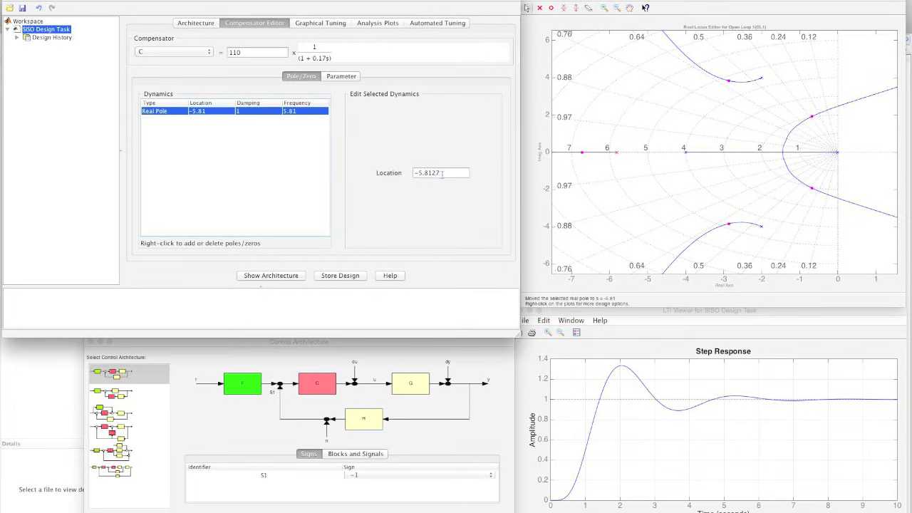
{"action": "triple_click", "coordinate": [441, 172]}
{"action": "type", "text": "-3"}
{"action": "key", "text": "Return"}
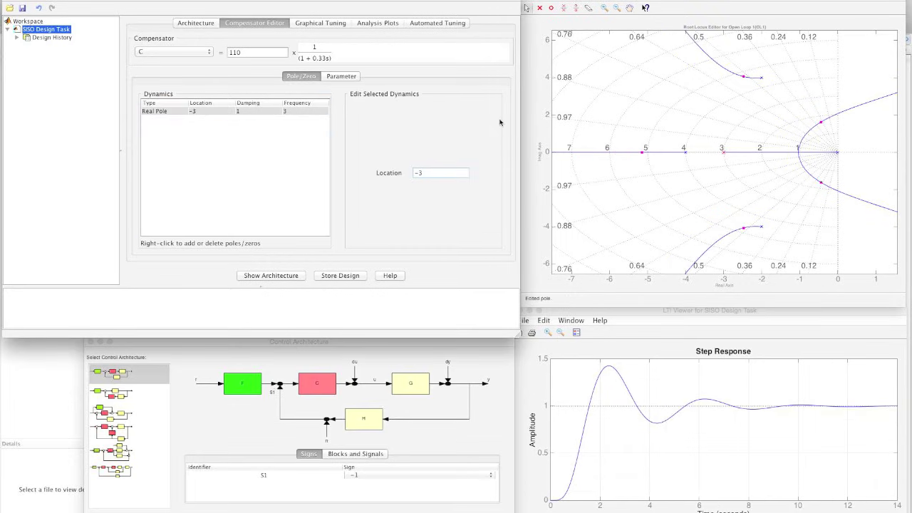
{"action": "right_click", "coordinate": [213, 113]}
{"action": "left_click", "coordinate": [231, 129]}
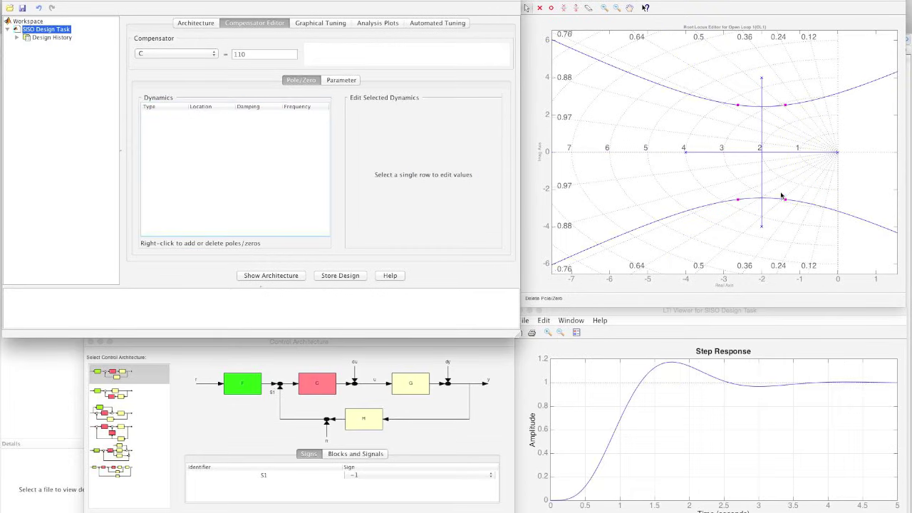
Add a notch filter to compensator C's dynamics.
{"action": "right_click", "coordinate": [191, 130]}
{"action": "mouse_move", "coordinate": [214, 137]}
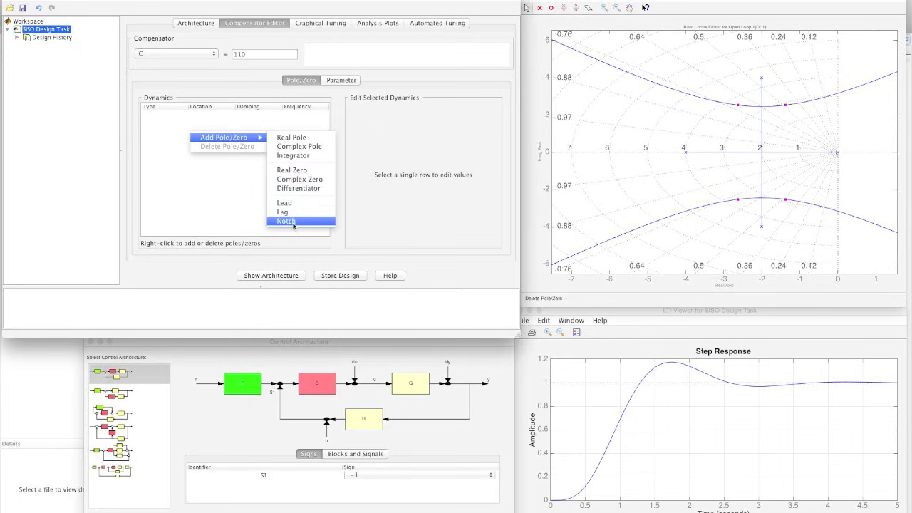
{"action": "left_click", "coordinate": [286, 222]}
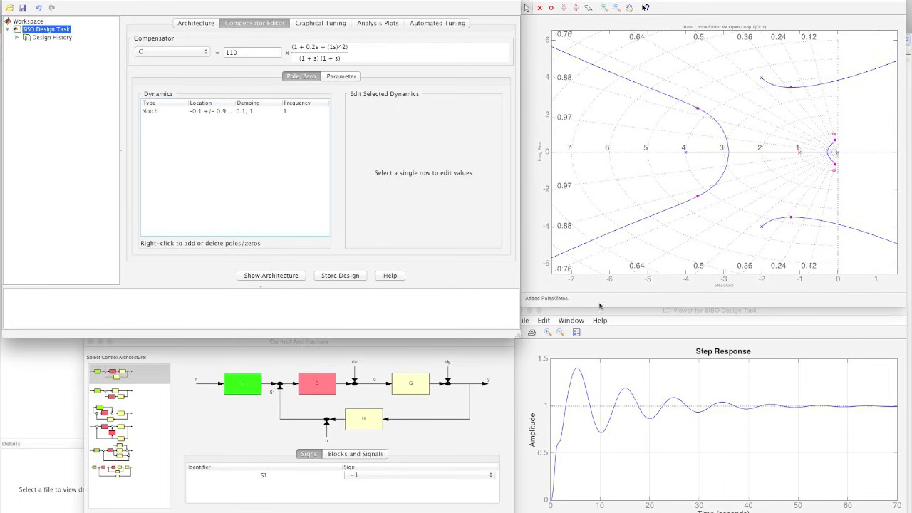
Make Plot 2 a Bode diagram of Compensator C beneath the step response.
{"action": "left_click", "coordinate": [730, 321]}
{"action": "left_click", "coordinate": [372, 24]}
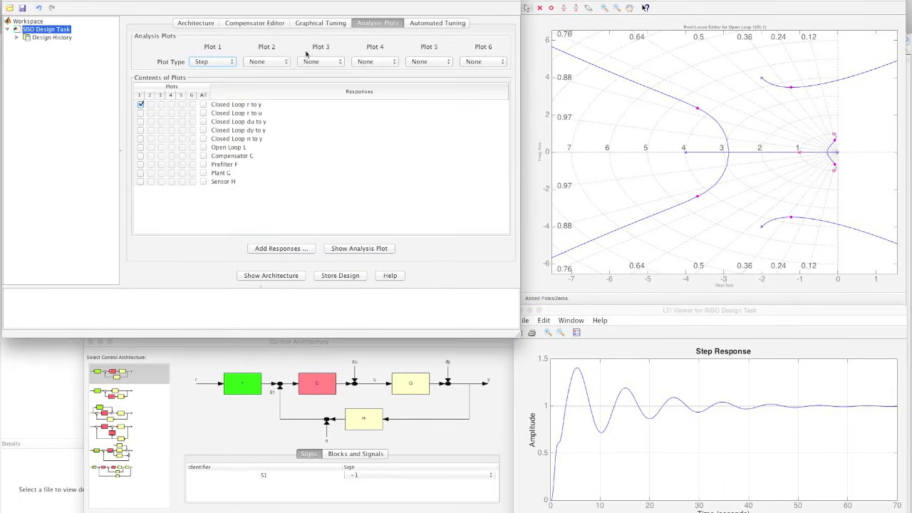
{"action": "left_click", "coordinate": [265, 61]}
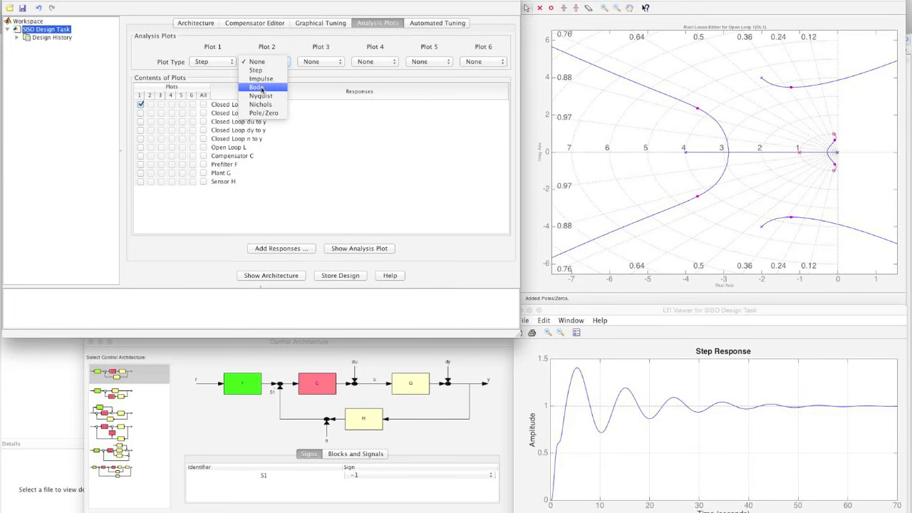
{"action": "left_click", "coordinate": [262, 88]}
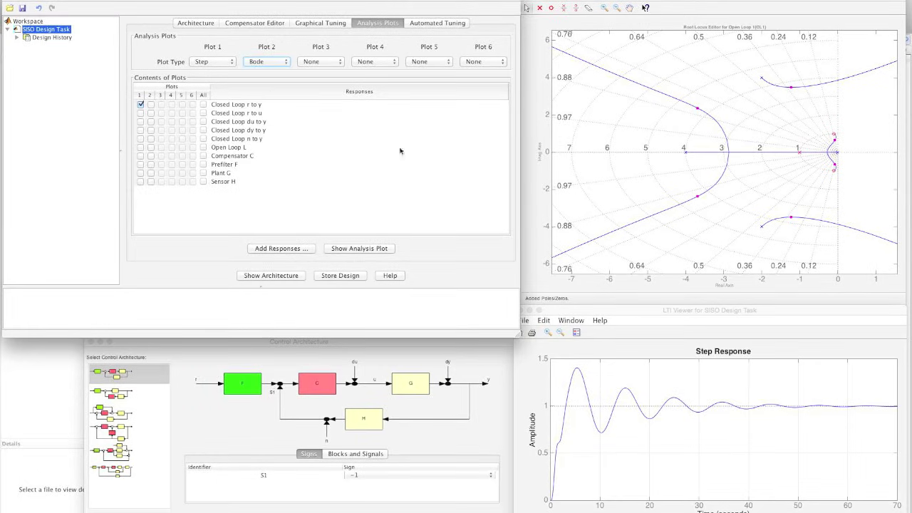
{"action": "double_click", "coordinate": [641, 306]}
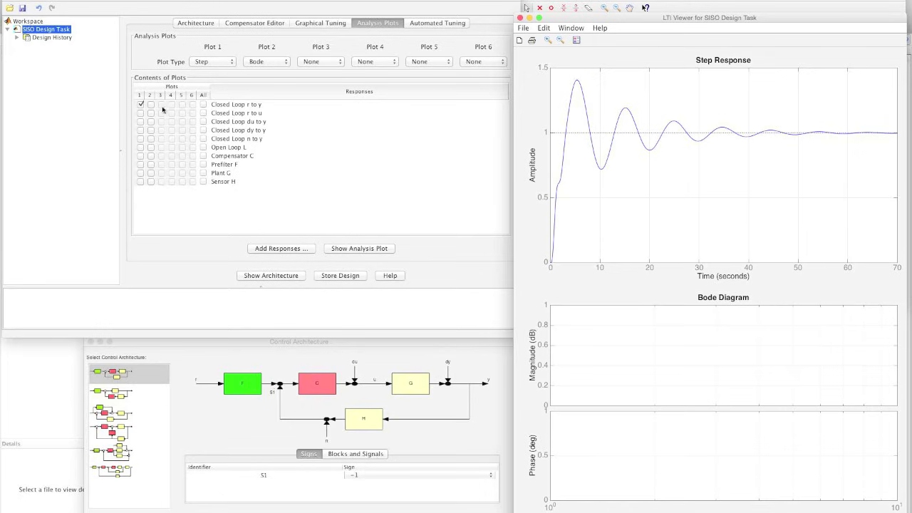
{"action": "left_click", "coordinate": [151, 155]}
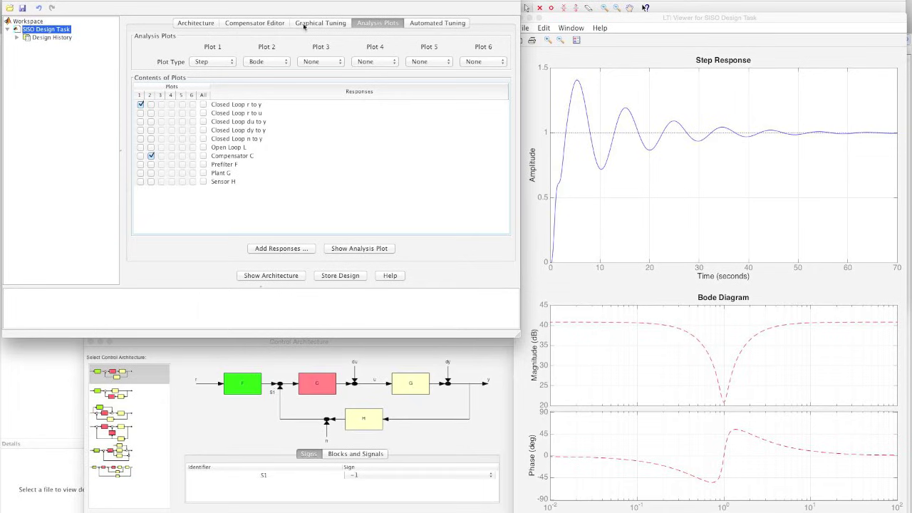
Set the notch's zero damping to 0.2 and notch width to 0.5.
{"action": "left_click", "coordinate": [264, 24]}
{"action": "left_click", "coordinate": [231, 111]}
{"action": "left_click_drag", "start_coordinate": [462, 155], "coordinate": [435, 155]}
{"action": "type", "text": "2"}
{"action": "key", "text": "Return"}
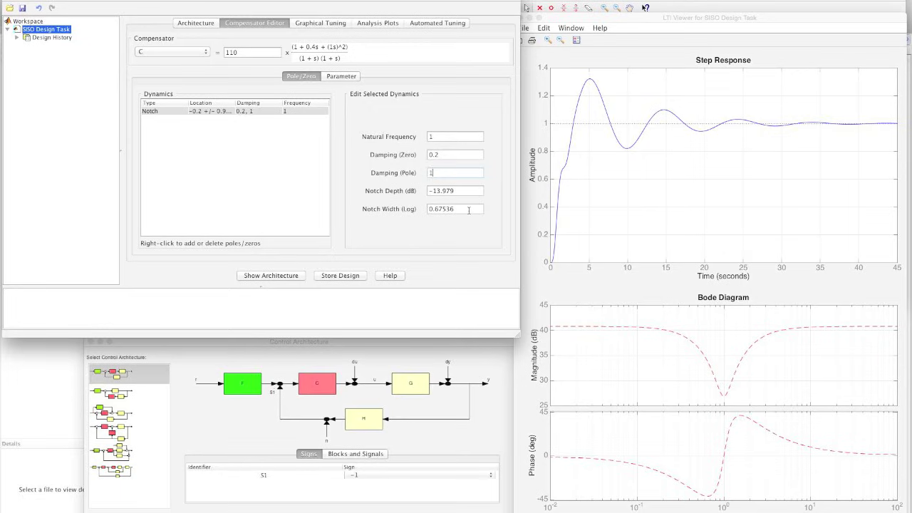
{"action": "key", "text": "BackSpace"}
{"action": "key", "text": "BackSpace"}
{"action": "key", "text": "BackSpace"}
{"action": "key", "text": "BackSpace"}
{"action": "key", "text": "BackSpace"}
{"action": "type", "text": "5"}
{"action": "key", "text": "Return"}
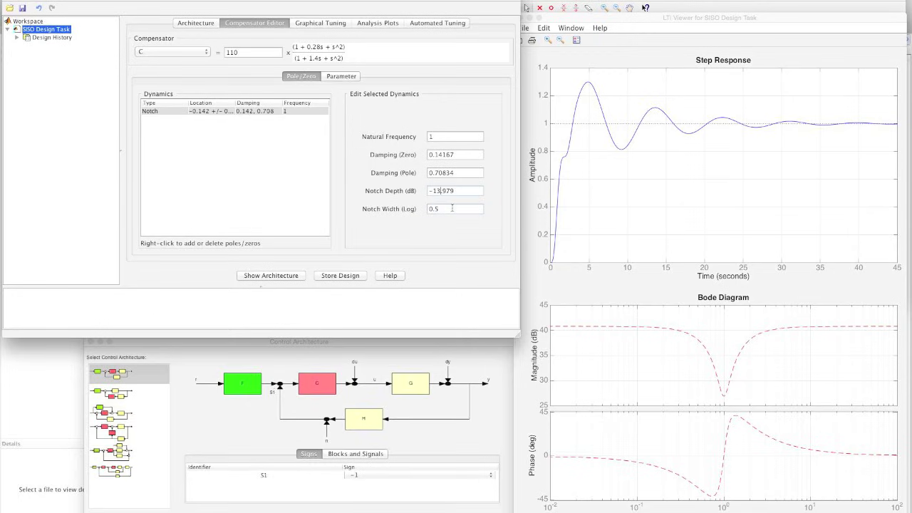
Remove the Bode diagram from Plot 2 and reveal the root locus.
{"action": "left_click", "coordinate": [371, 25]}
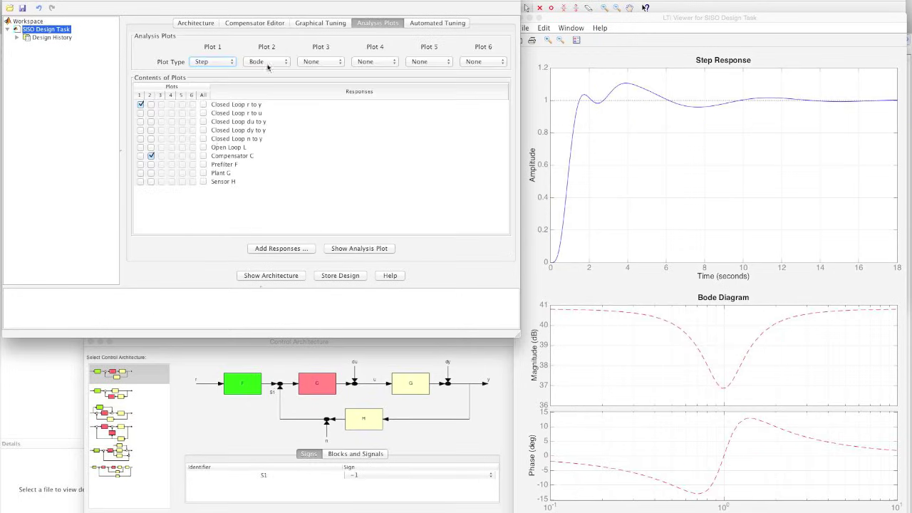
{"action": "left_click", "coordinate": [278, 62]}
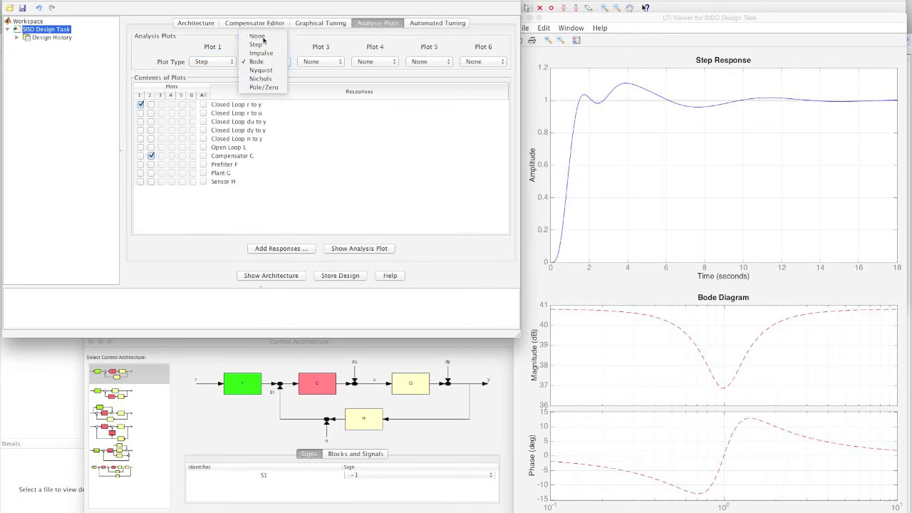
{"action": "left_click", "coordinate": [265, 34]}
{"action": "left_click_drag", "start_coordinate": [674, 77], "coordinate": [674, 297]}
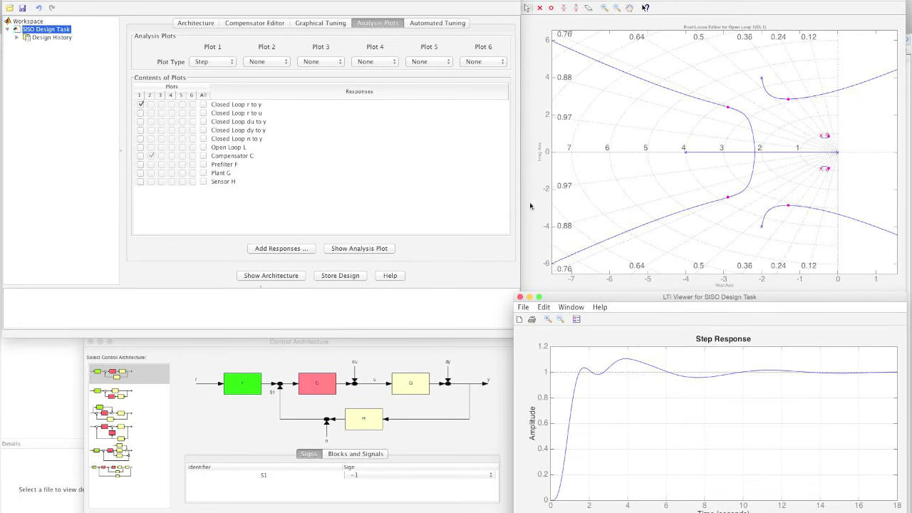
Delete the notch from compensator C's dynamics.
{"action": "left_click", "coordinate": [269, 29]}
{"action": "left_click", "coordinate": [242, 112]}
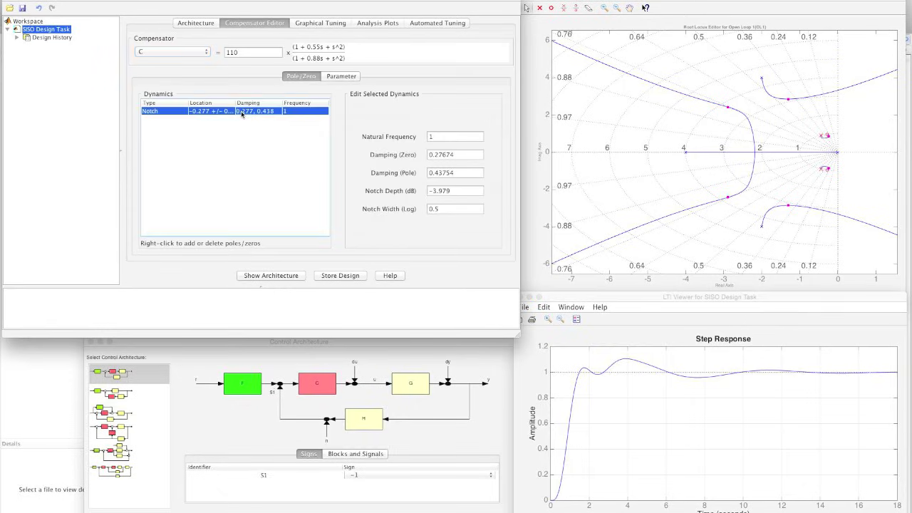
{"action": "right_click", "coordinate": [241, 112]}
{"action": "left_click", "coordinate": [277, 128]}
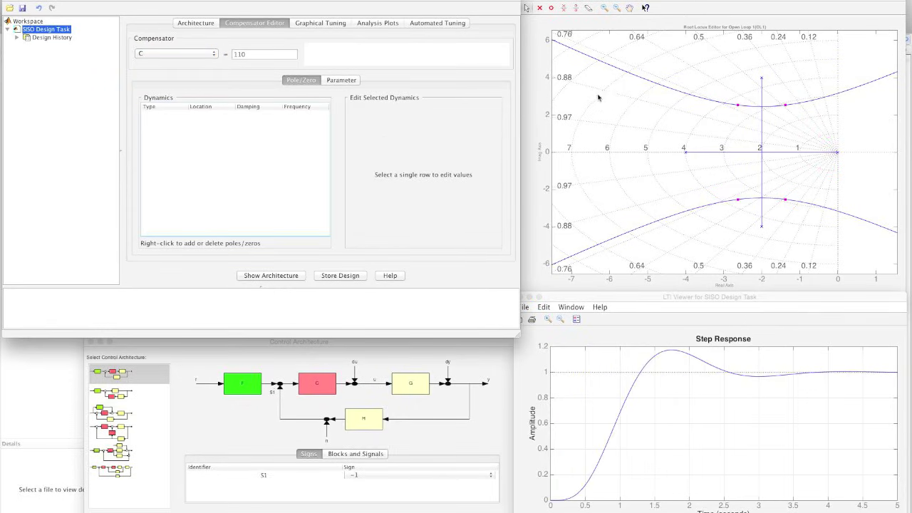
Add a real pole at -2.99 and a complex pair near -4.58 ± 3.87i, then lower gain to remove overshoot.
{"action": "left_click", "coordinate": [539, 8]}
{"action": "left_click", "coordinate": [539, 7]}
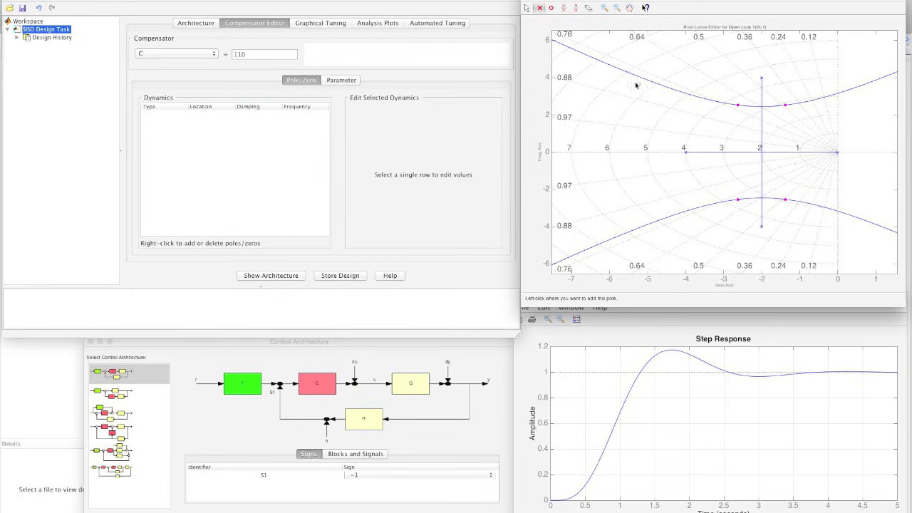
{"action": "left_click", "coordinate": [724, 151]}
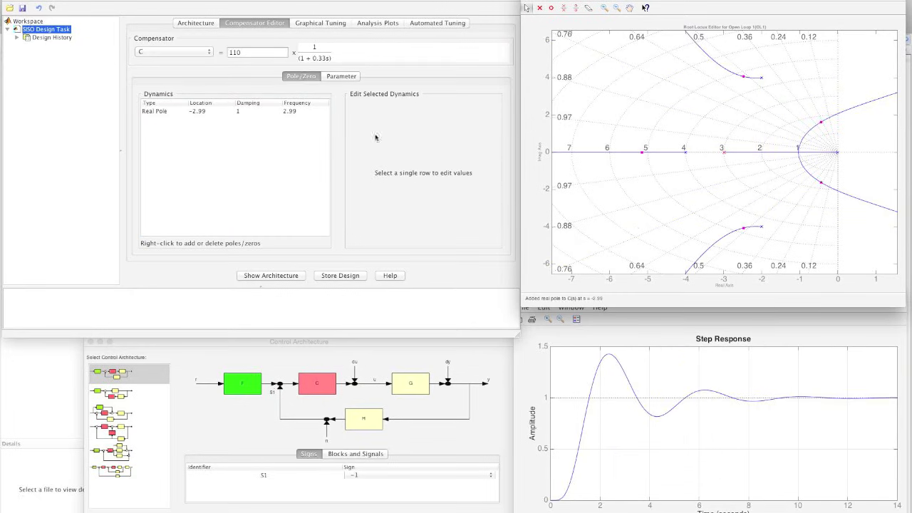
{"action": "left_click", "coordinate": [564, 7]}
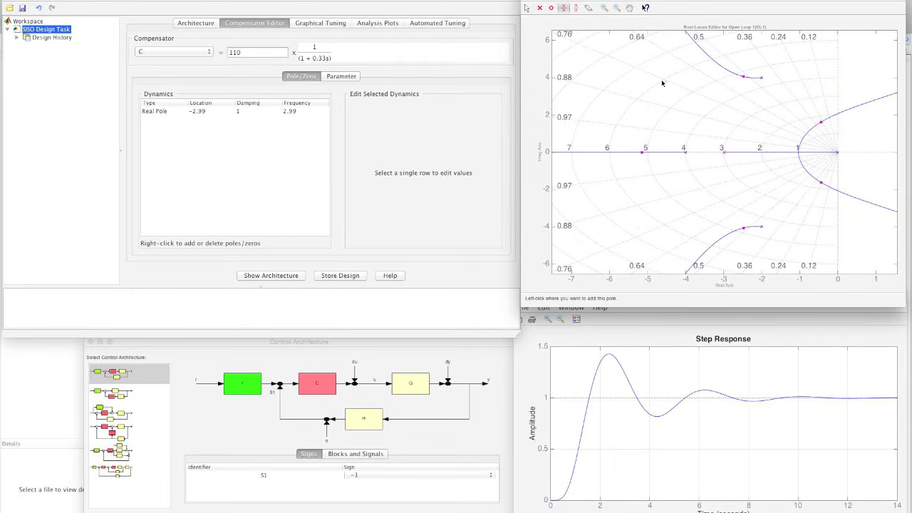
{"action": "left_click", "coordinate": [664, 80]}
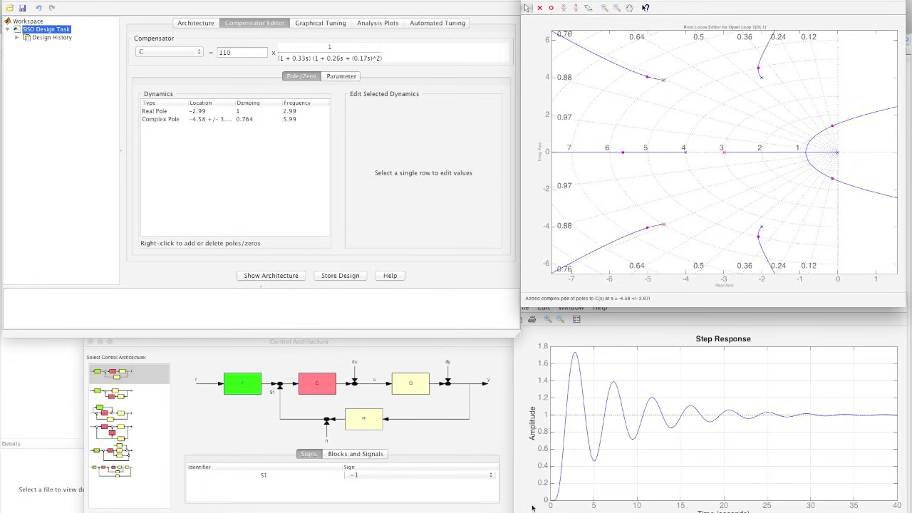
{"action": "left_click_drag", "start_coordinate": [833, 178], "coordinate": [794, 195]}
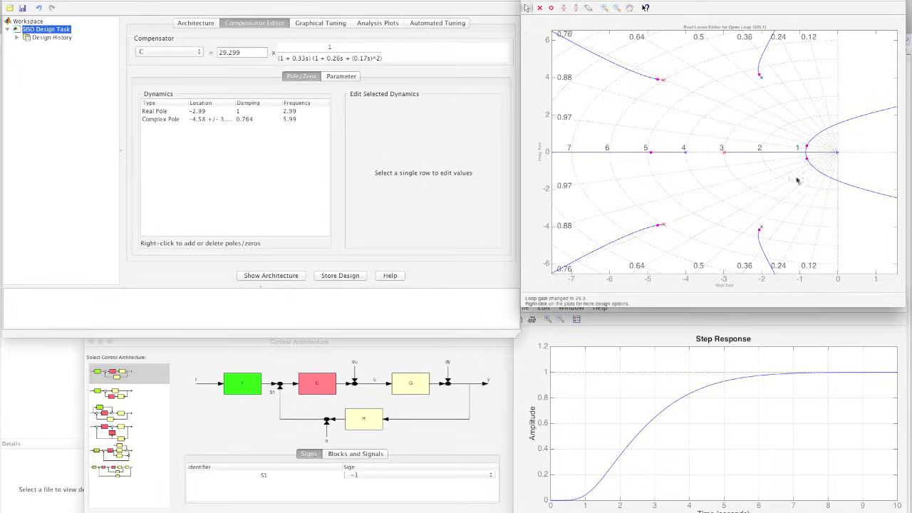
Close the SISO design tool without saving and enter a comment about the stack function.
{"action": "key", "text": "super+w"}
{"action": "left_click", "coordinate": [454, 183]}
{"action": "type", "text": "%"}
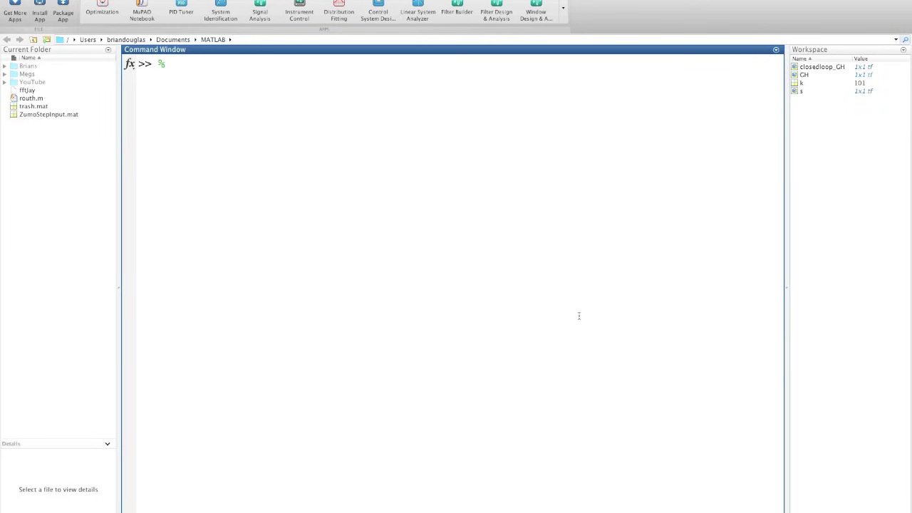
{"action": "type", "text": " This is probably my favorite feature of sis"}
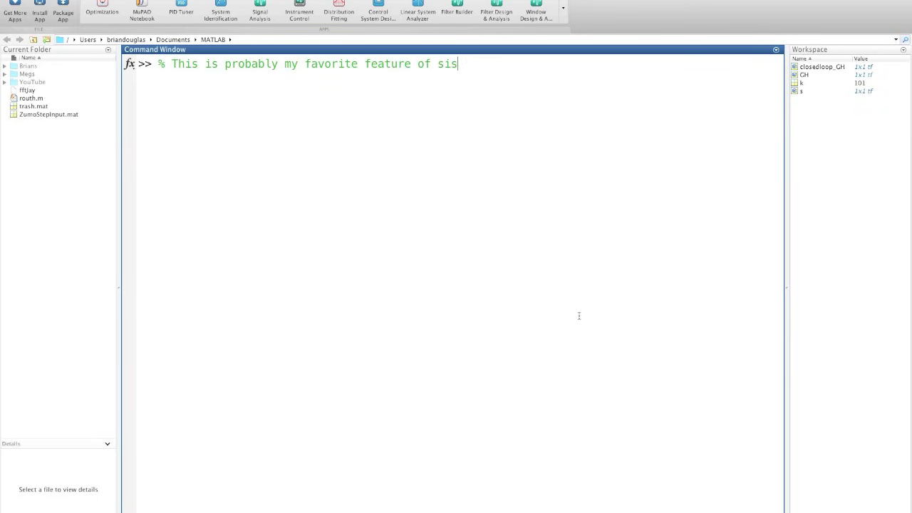
{"action": "type", "text": "otool, the stack function"}
{"action": "key", "text": "Return"}
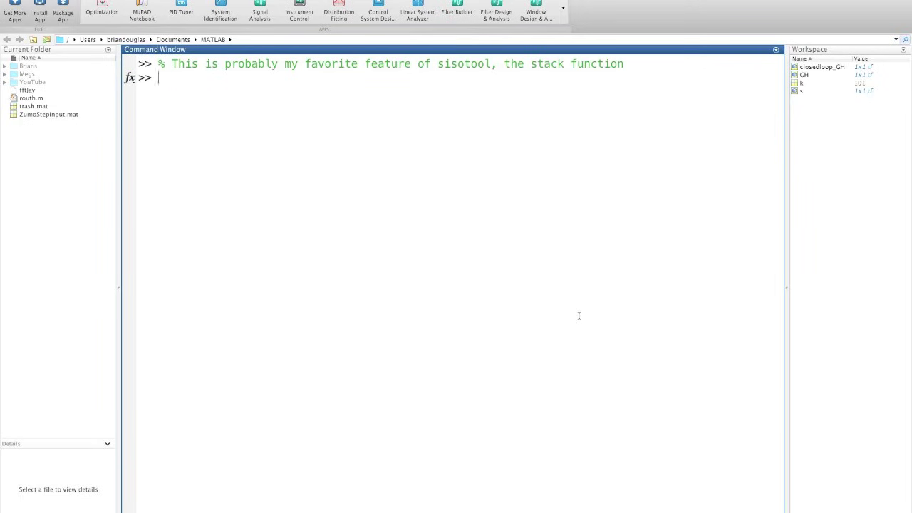
Define GH1 from the earlier GH definition and GH2 with linear coefficient 5.
{"action": "type", "text": "GH"}
{"action": "key", "text": "Up"}
{"action": "key", "text": "ctrl+a"}
{"action": "key", "text": "Right"}
{"action": "key", "text": "Right"}
{"action": "type", "text": "1"}
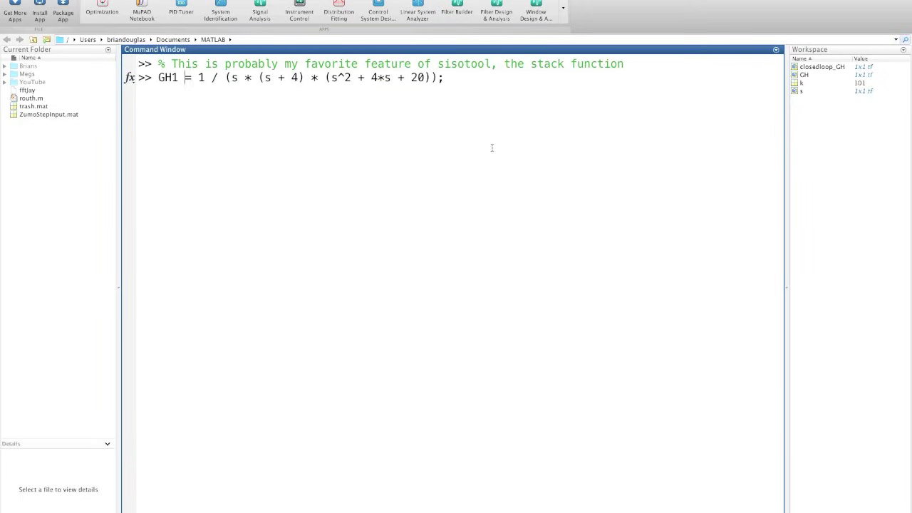
{"action": "key", "text": "Return"}
{"action": "key", "text": "Up"}
{"action": "key", "text": "Left"}
{"action": "key", "text": "Left"}
{"action": "key", "text": "Left"}
{"action": "key", "text": "Left"}
{"action": "key", "text": "Left"}
{"action": "key", "text": "Left"}
{"action": "key", "text": "Left"}
{"action": "key", "text": "Left"}
{"action": "key", "text": "Left"}
{"action": "key", "text": "Left"}
{"action": "key", "text": "BackSpace"}
{"action": "type", "text": "5"}
{"action": "key", "text": "Left"}
{"action": "key", "text": "Left"}
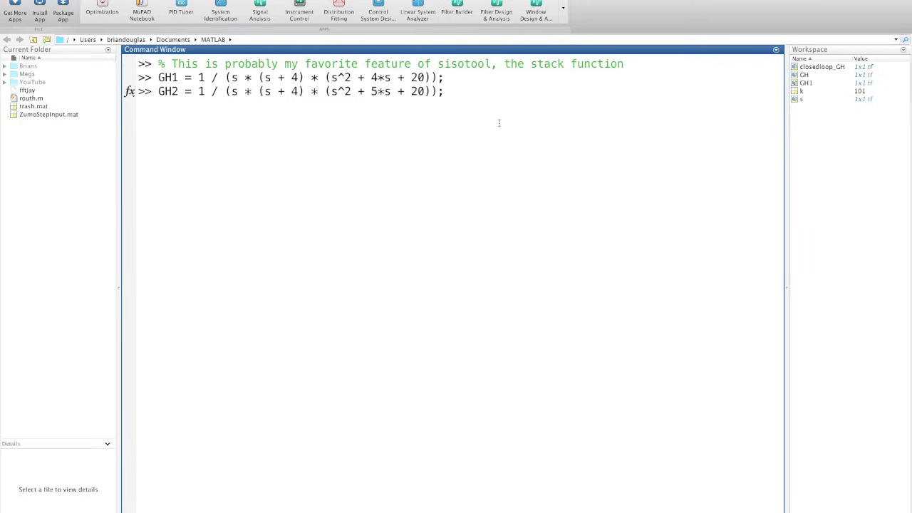
{"action": "key", "text": "Return"}
Define GH3 with linear coefficient 6 and GH4 with constant term changed from 20 to 10.
{"action": "key", "text": "Up"}
{"action": "key", "text": "Left"}
{"action": "key", "text": "Left"}
{"action": "key", "text": "Left"}
{"action": "key", "text": "Left"}
{"action": "key", "text": "Left"}
{"action": "key", "text": "Left"}
{"action": "key", "text": "Left"}
{"action": "key", "text": "Left"}
{"action": "key", "text": "Left"}
{"action": "key", "text": "Left"}
{"action": "key", "text": "BackSpace"}
{"action": "type", "text": "6"}
{"action": "key", "text": "Left"}
{"action": "key", "text": "Left"}
{"action": "key", "text": "Left"}
{"action": "key", "text": "Left"}
{"action": "key", "text": "Left"}
{"action": "key", "text": "Left"}
{"action": "key", "text": "Left"}
{"action": "key", "text": "Left"}
{"action": "key", "text": "Left"}
{"action": "key", "text": "Left"}
{"action": "key", "text": "Left"}
{"action": "key", "text": "Left"}
{"action": "key", "text": "Left"}
{"action": "key", "text": "Left"}
{"action": "key", "text": "Left"}
{"action": "key", "text": "Left"}
{"action": "key", "text": "Left"}
{"action": "key", "text": "Left"}
{"action": "key", "text": "Left"}
{"action": "key", "text": "Left"}
{"action": "key", "text": "BackSpace"}
{"action": "type", "text": "3"}
{"action": "key", "text": "Return"}
{"action": "key", "text": "Up"}
{"action": "key", "text": "Left"}
{"action": "key", "text": "Left"}
{"action": "key", "text": "Left"}
{"action": "key", "text": "Left"}
{"action": "key", "text": "BackSpace"}
{"action": "type", "text": "1"}
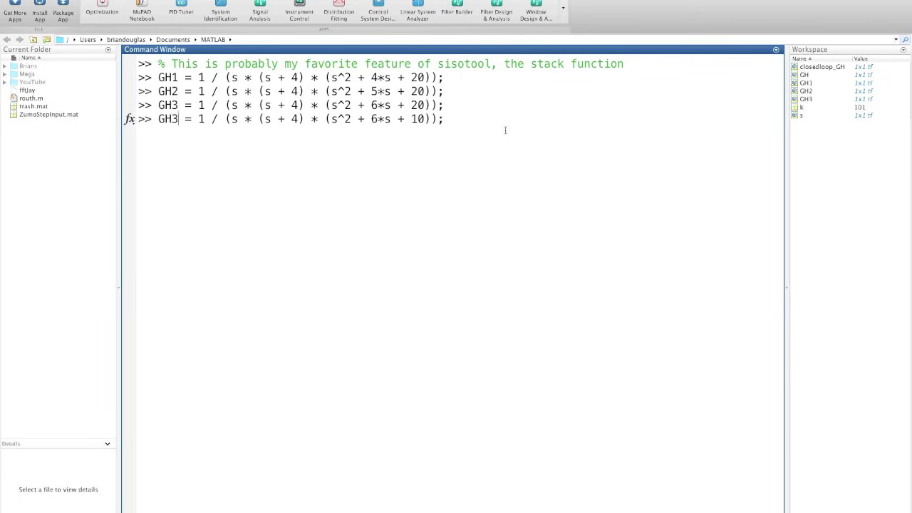
{"action": "key", "text": "BackSpace"}
{"action": "type", "text": "4"}
{"action": "key", "text": "Return"}
{"action": "key", "text": "Return"}
Run GHstacked = stack(1, GH1, GH2, GH3, GH4) to build the 4x1 transfer-function array.
{"action": "type", "text": "% Now we have 4 similar transfer functions and we can stack th"}
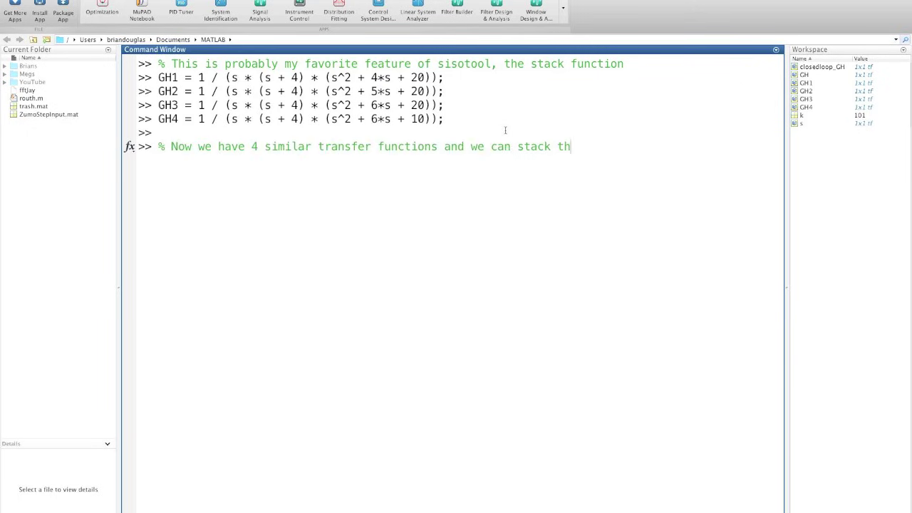
{"action": "type", "text": "em together"}
{"action": "key", "text": "Return"}
{"action": "type", "text": "GHstacked = stack(1"}
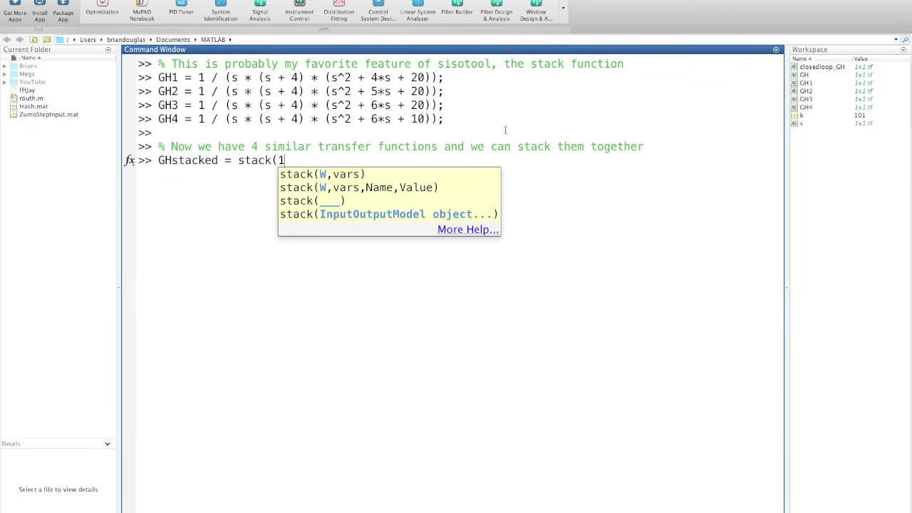
{"action": "type", "text": ", GH1, GH2, GH3, GH4);"}
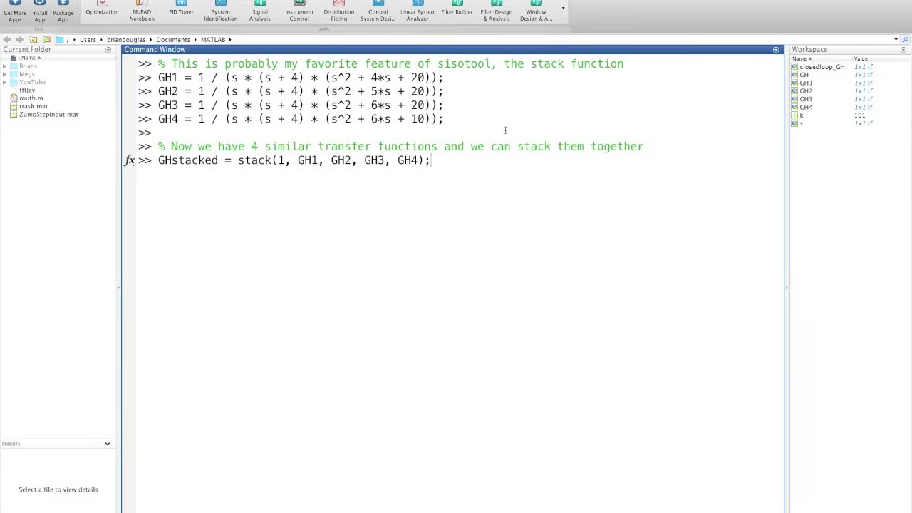
{"action": "key", "text": "BackSpace"}
{"action": "key", "text": "Return"}
{"action": "left_click_drag", "start_coordinate": [138, 498], "coordinate": [456, 497]}
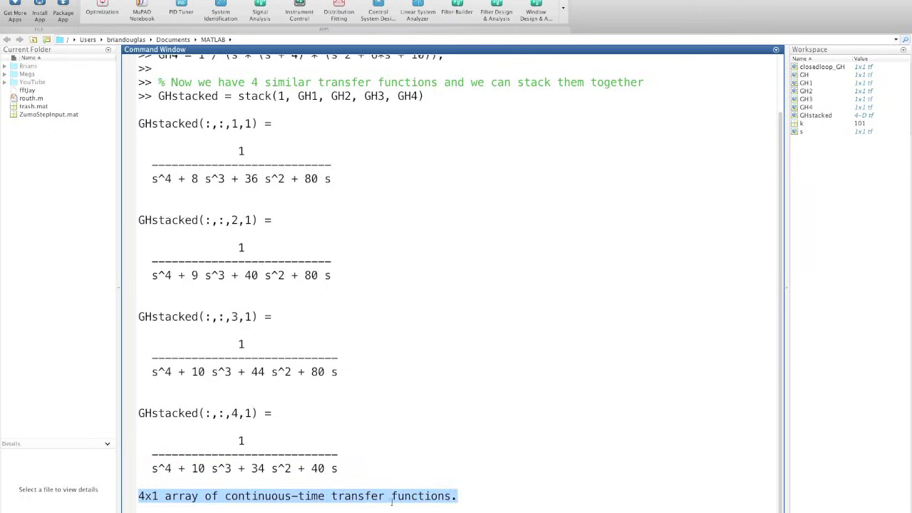
{"action": "left_click", "coordinate": [443, 424]}
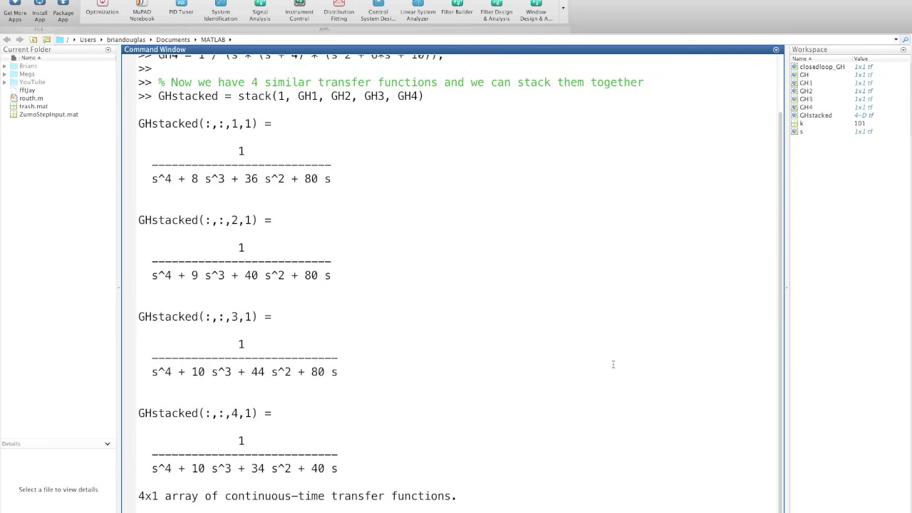
Launch sisotool(GHstacked) and arrange the design task and plot windows side by side.
{"action": "type", "text": "sisotool(GHstacked)"}
{"action": "key", "text": "Return"}
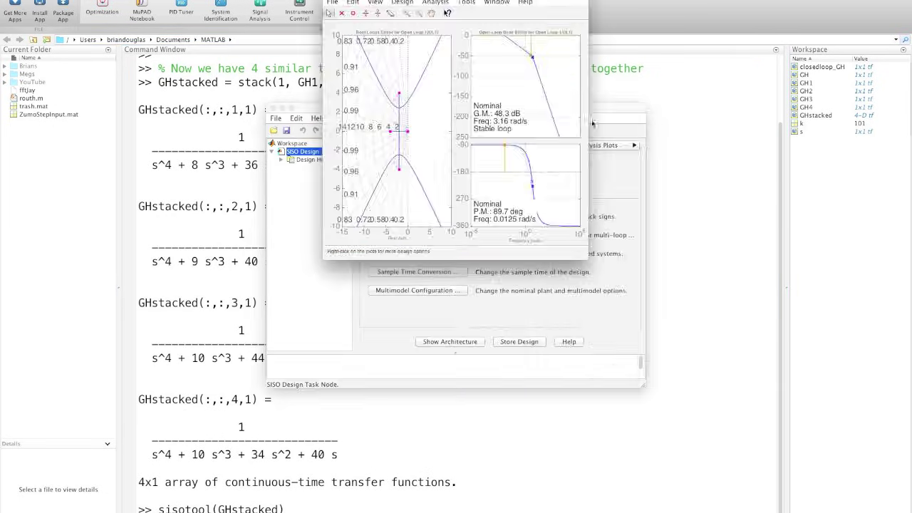
{"action": "left_click_drag", "start_coordinate": [307, 58], "coordinate": [263, 0]}
{"action": "left_click_drag", "start_coordinate": [386, 273], "coordinate": [511, 370]}
{"action": "left_click_drag", "start_coordinate": [684, 107], "coordinate": [644, 0]}
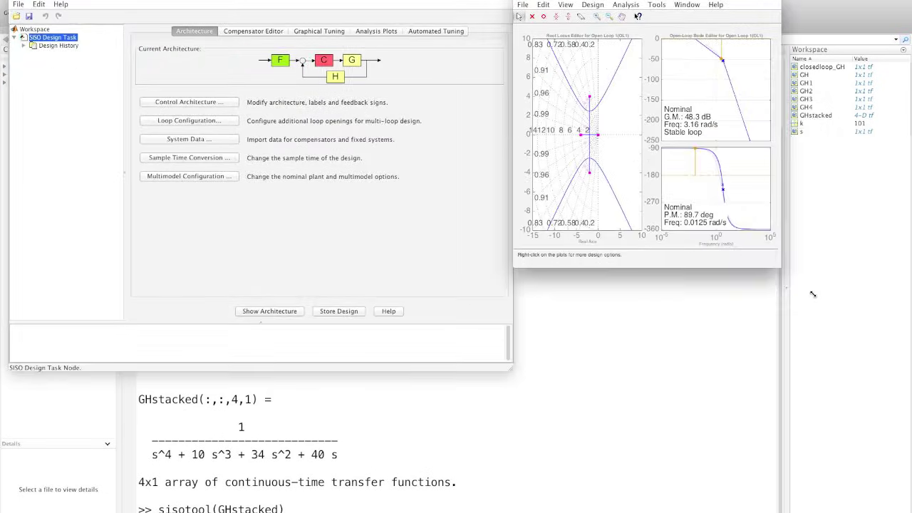
{"action": "left_click_drag", "start_coordinate": [779, 269], "coordinate": [906, 371]}
Remove the Bode editor and set Plot 1 to the Closed Loop r to y step response.
{"action": "left_click", "coordinate": [189, 102]}
{"action": "left_click_drag", "start_coordinate": [456, 33], "coordinate": [382, 348]}
{"action": "left_click_drag", "start_coordinate": [236, 428], "coordinate": [52, 427]}
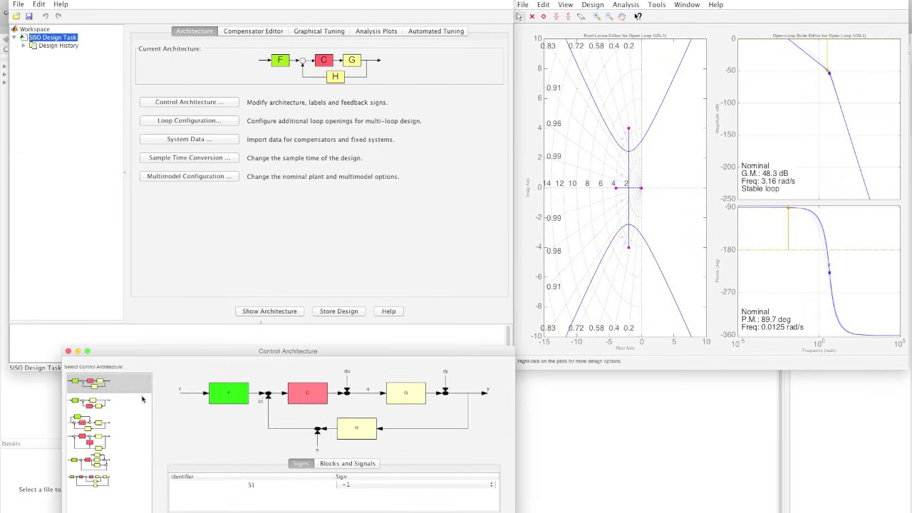
{"action": "left_click", "coordinate": [376, 31]}
{"action": "left_click", "coordinate": [319, 30]}
{"action": "left_click", "coordinate": [428, 71]}
{"action": "left_click", "coordinate": [427, 93]}
{"action": "left_click", "coordinate": [377, 31]}
{"action": "left_click", "coordinate": [215, 69]}
{"action": "left_click", "coordinate": [207, 80]}
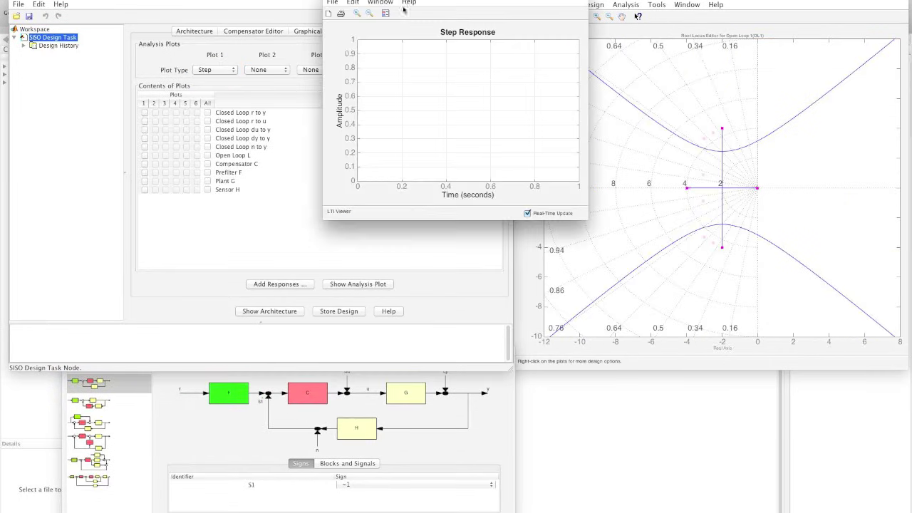
{"action": "left_click_drag", "start_coordinate": [894, 339], "coordinate": [908, 335]}
{"action": "left_click", "coordinate": [145, 112]}
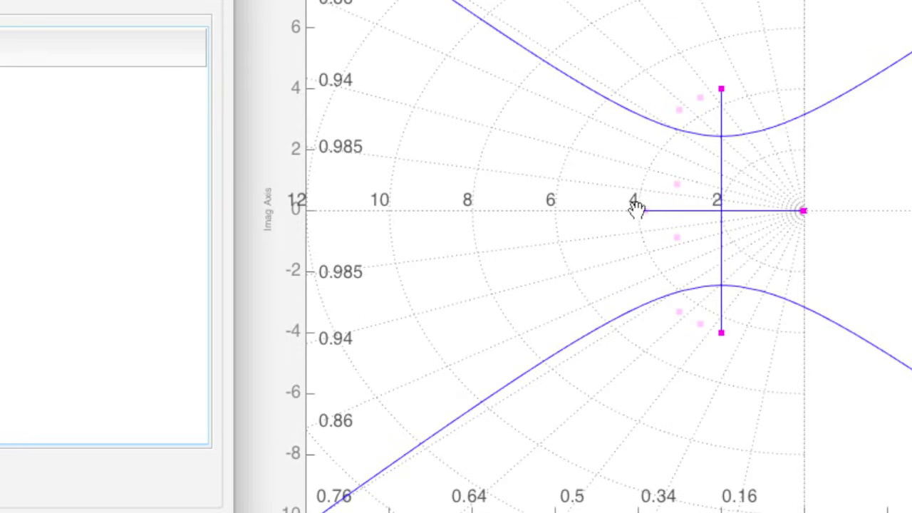
Drag closed-loop poles along the root locus past breakaway to set loop gain 52.8.
{"action": "left_click_drag", "start_coordinate": [635, 209], "coordinate": [654, 216]}
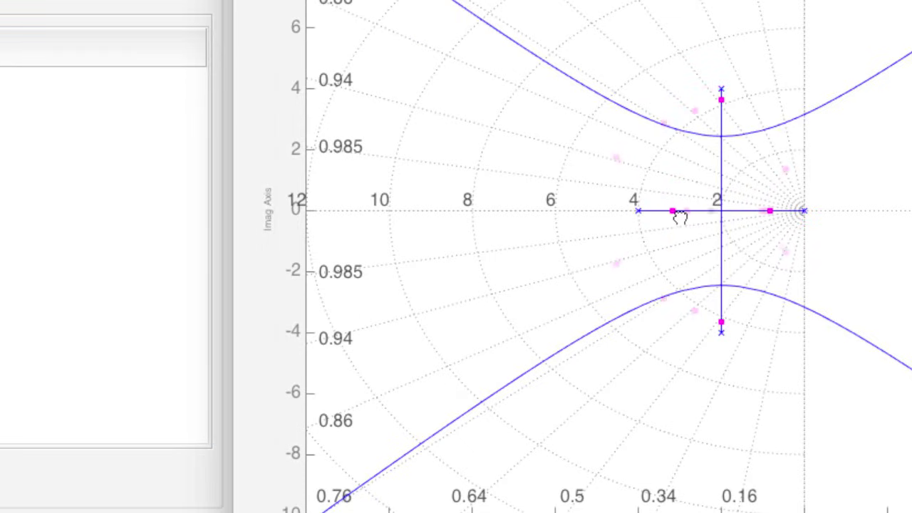
{"action": "mouse_move", "coordinate": [681, 218]}
{"action": "left_mouse_down"}
{"action": "mouse_move", "coordinate": [721, 212]}
{"action": "mouse_move", "coordinate": [721, 193]}
{"action": "mouse_move", "coordinate": [721, 207]}
{"action": "mouse_move", "coordinate": [682, 216]}
{"action": "left_mouse_up"}
{"action": "right_click", "coordinate": [635, 236]}
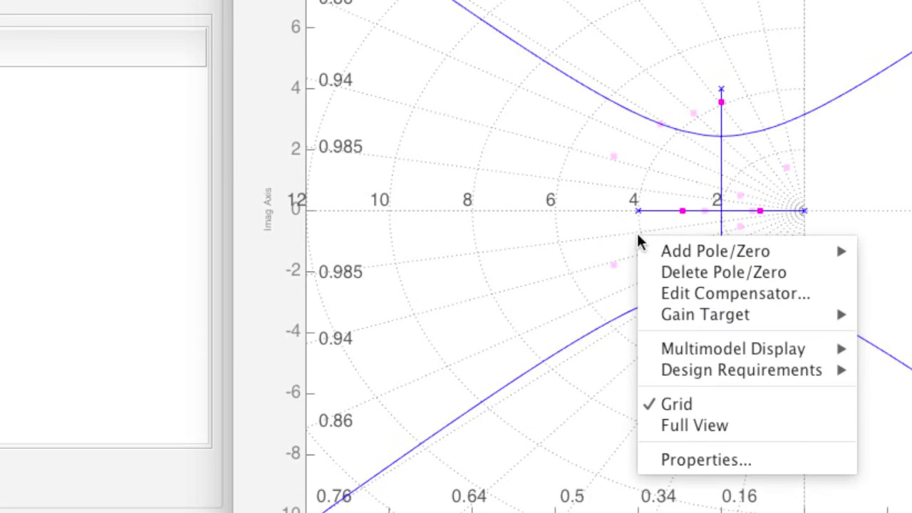
{"action": "mouse_move", "coordinate": [643, 247]}
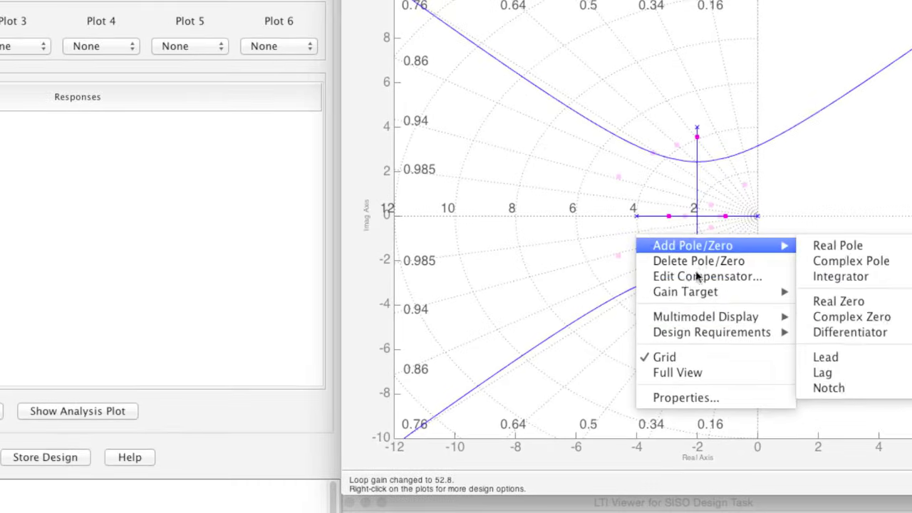
{"action": "mouse_move", "coordinate": [711, 317]}
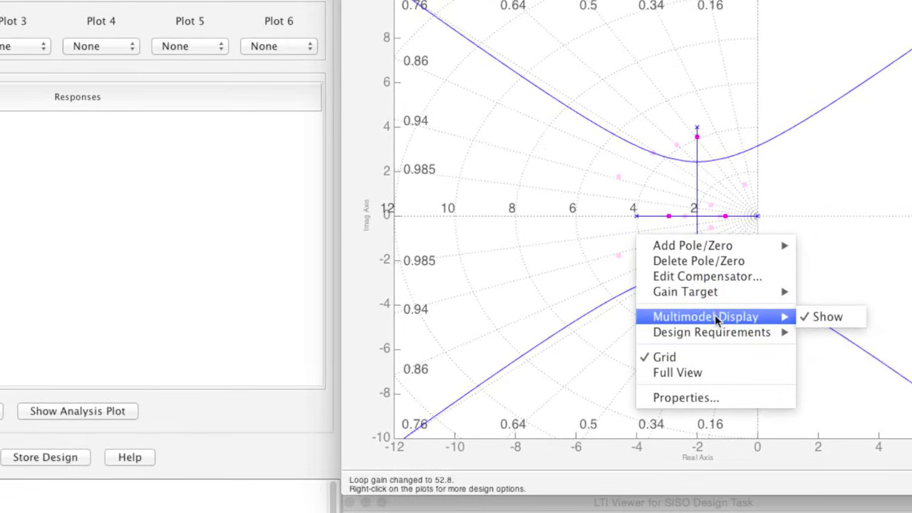
{"action": "left_click", "coordinate": [580, 271]}
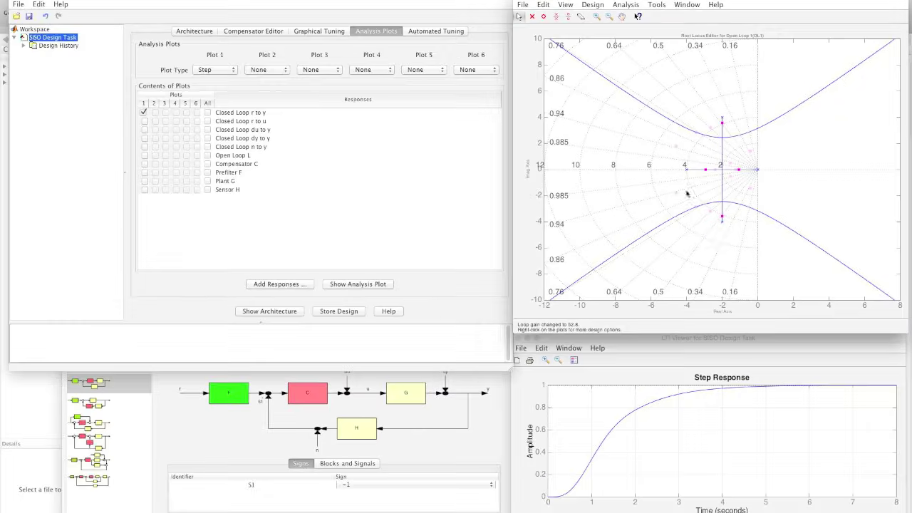
{"action": "right_click", "coordinate": [644, 430]}
Show the plant step responses as a shaded bound and move the real pole to -3.34 (gain 113).
{"action": "mouse_move", "coordinate": [682, 447]}
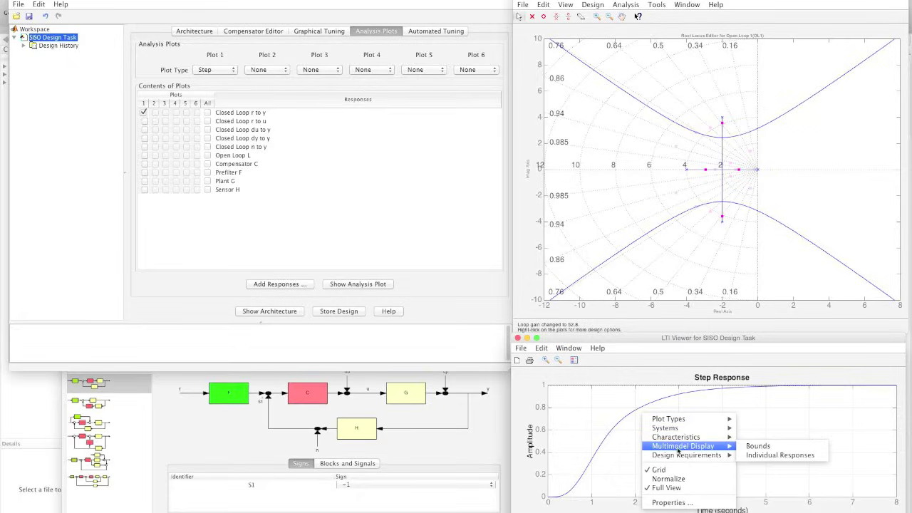
{"action": "left_click", "coordinate": [768, 456]}
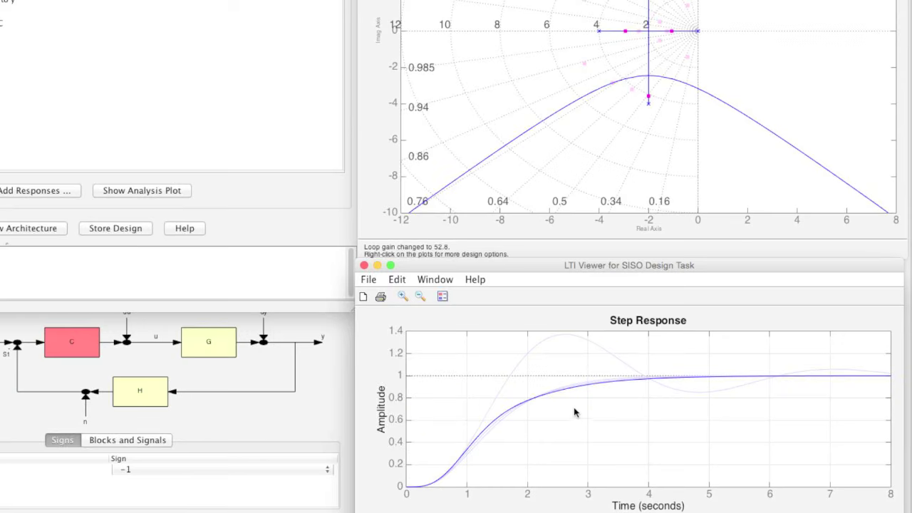
{"action": "right_click", "coordinate": [683, 413]}
{"action": "mouse_move", "coordinate": [726, 448]}
{"action": "left_click", "coordinate": [798, 448]}
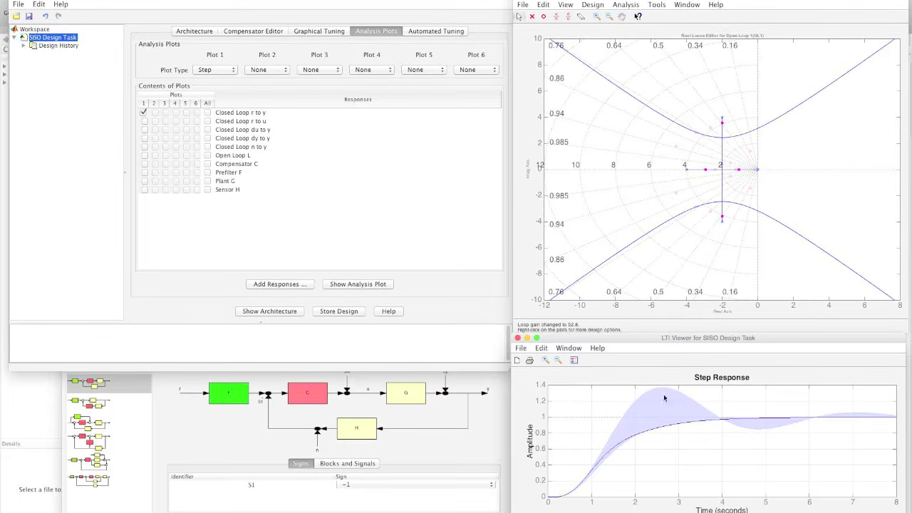
{"action": "left_click_drag", "start_coordinate": [706, 169], "coordinate": [709, 204]}
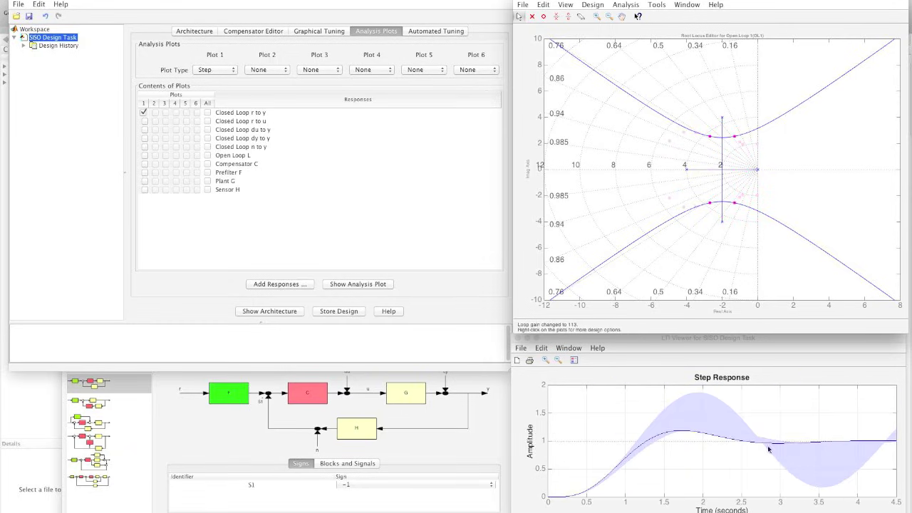
Enlarge the step response window and start a new design requirement for its plot.
{"action": "left_click", "coordinate": [675, 341]}
{"action": "left_click_drag", "start_coordinate": [669, 292], "coordinate": [669, 246]}
{"action": "right_click", "coordinate": [611, 332]}
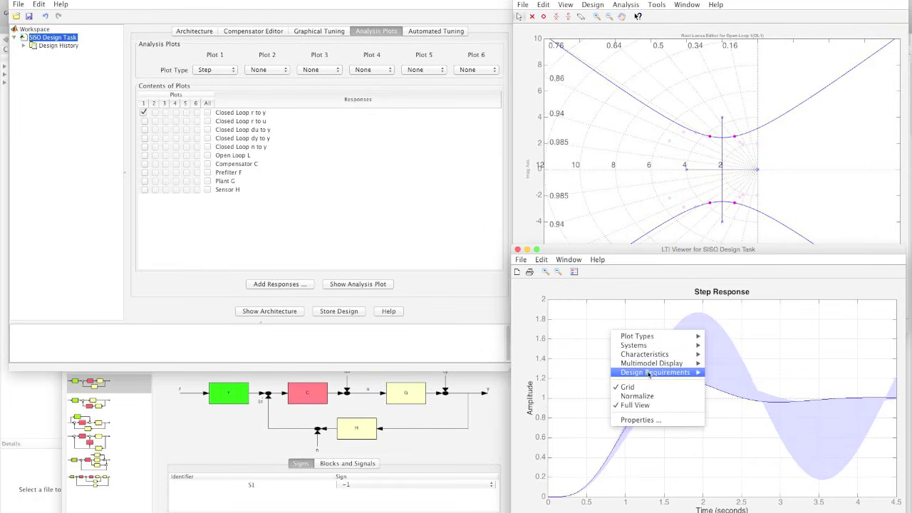
{"action": "left_click", "coordinate": [726, 372]}
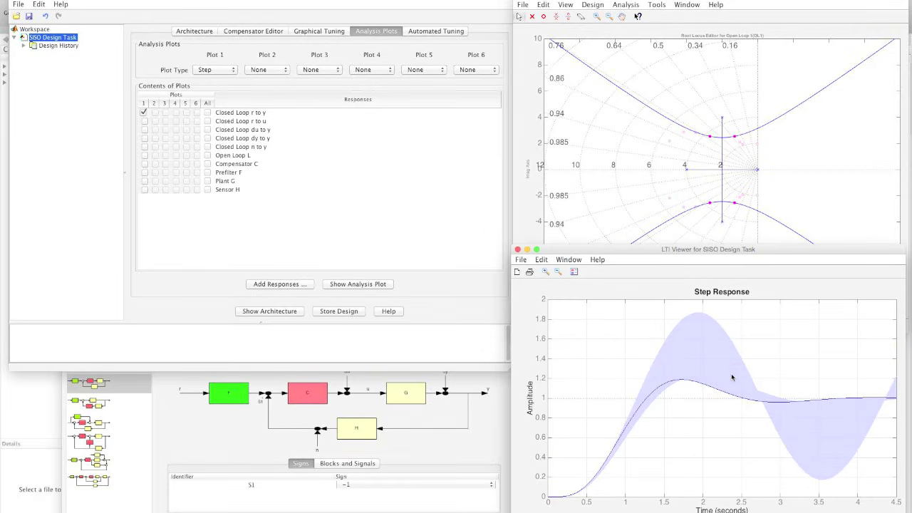
{"action": "left_click_drag", "start_coordinate": [720, 341], "coordinate": [443, 294]}
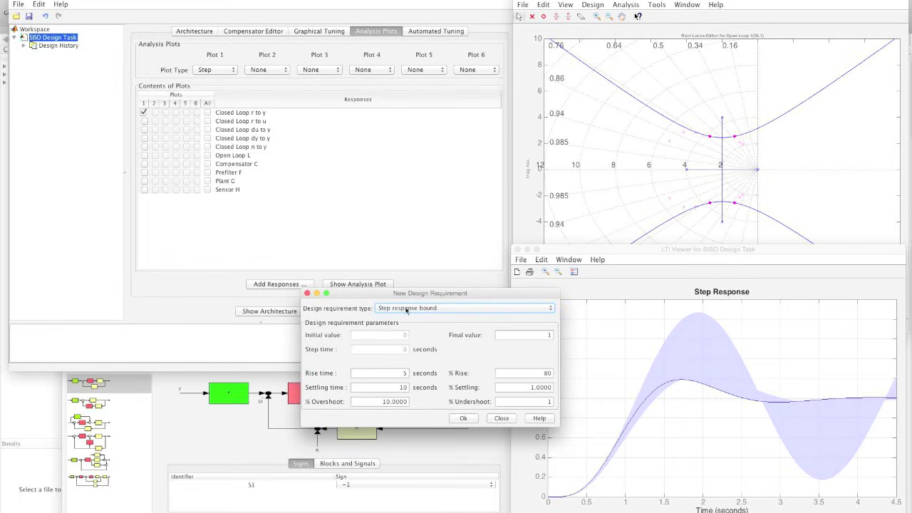
Define the step-response bound with 2 s rise time, 4 s settling time and adjusted overshoot.
{"action": "left_click_drag", "start_coordinate": [403, 373], "coordinate": [407, 373]}
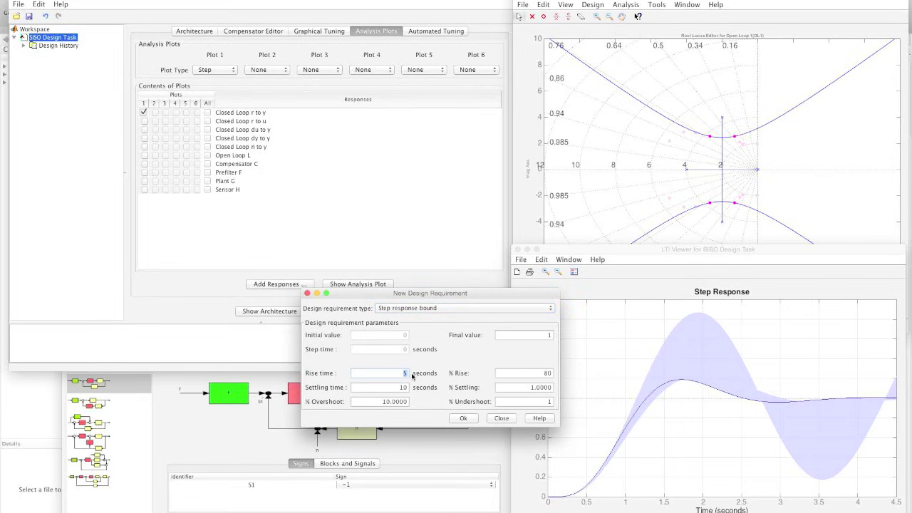
{"action": "left_click", "coordinate": [404, 388]}
{"action": "type", "text": "4"}
{"action": "left_click", "coordinate": [396, 376]}
{"action": "left_click", "coordinate": [382, 402]}
{"action": "type", "text": "5"}
{"action": "left_click", "coordinate": [406, 389]}
{"action": "left_click", "coordinate": [471, 421]}
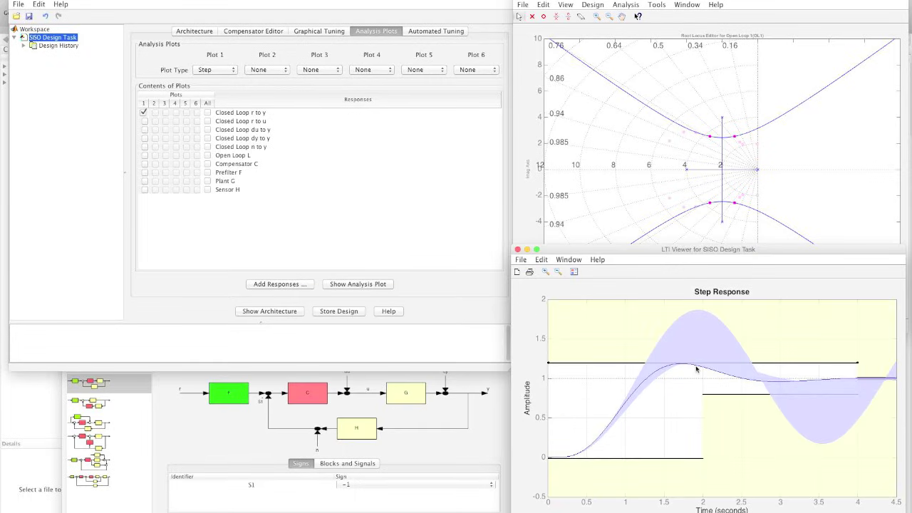
Zoom into the step response peak and settling region to check the bounds, then restore the view.
{"action": "left_click", "coordinate": [545, 271]}
{"action": "left_click_drag", "start_coordinate": [642, 352], "coordinate": [723, 386]}
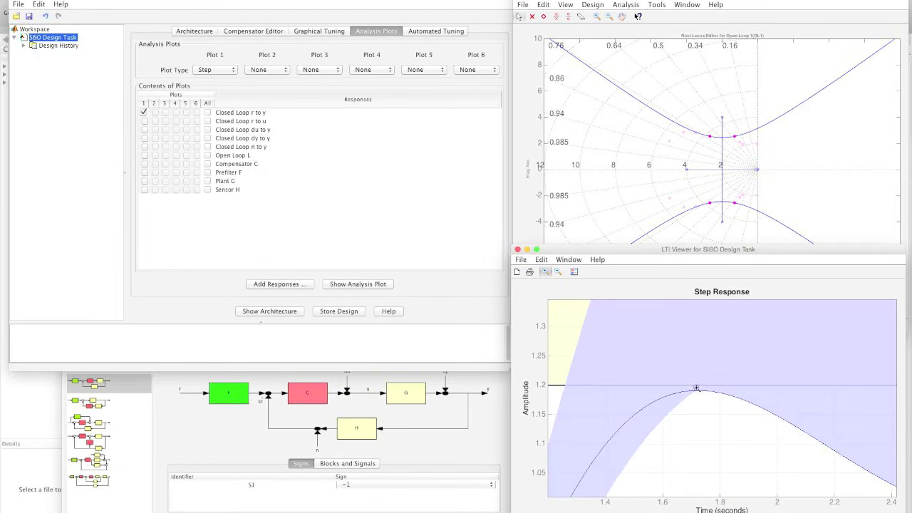
{"action": "double_click", "coordinate": [715, 408]}
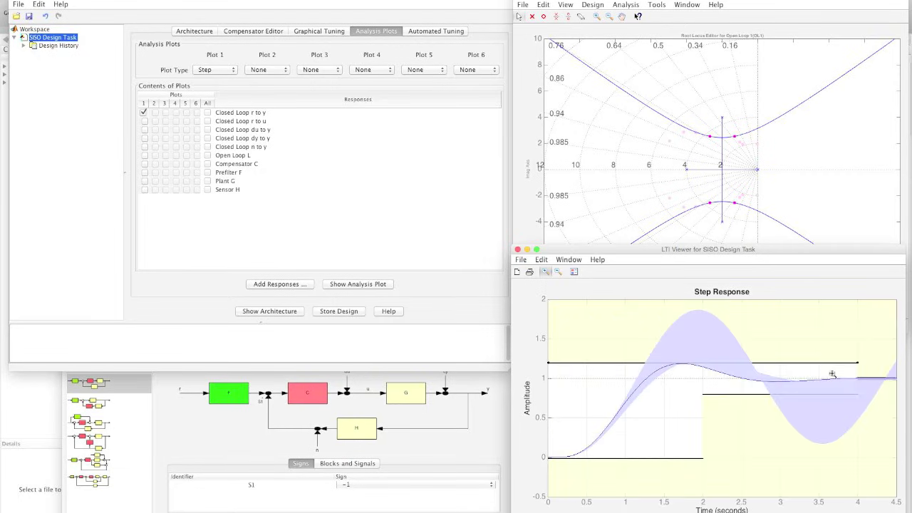
{"action": "left_click_drag", "start_coordinate": [892, 387], "coordinate": [839, 372]}
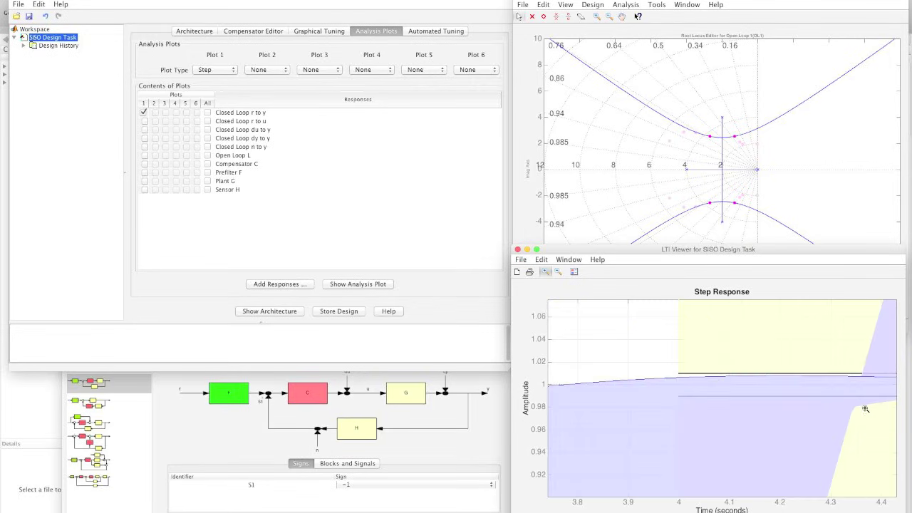
{"action": "left_click", "coordinate": [727, 358]}
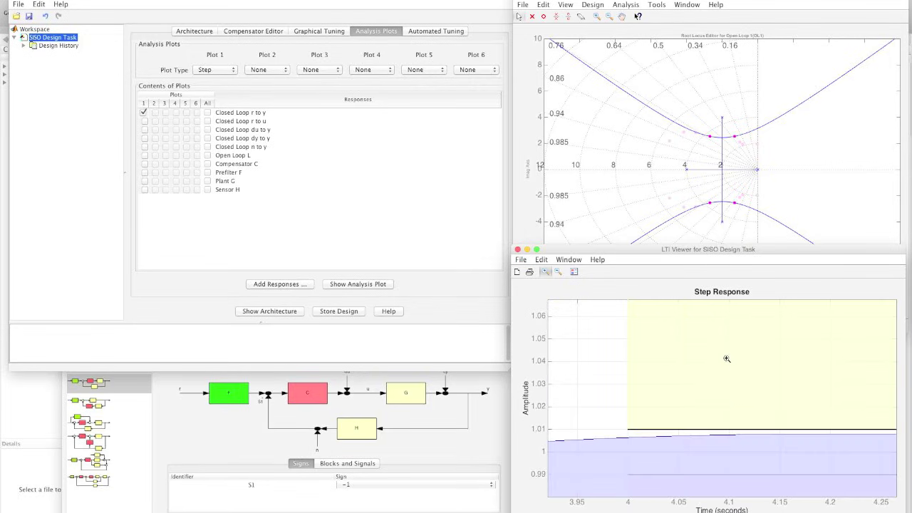
{"action": "double_click", "coordinate": [721, 379]}
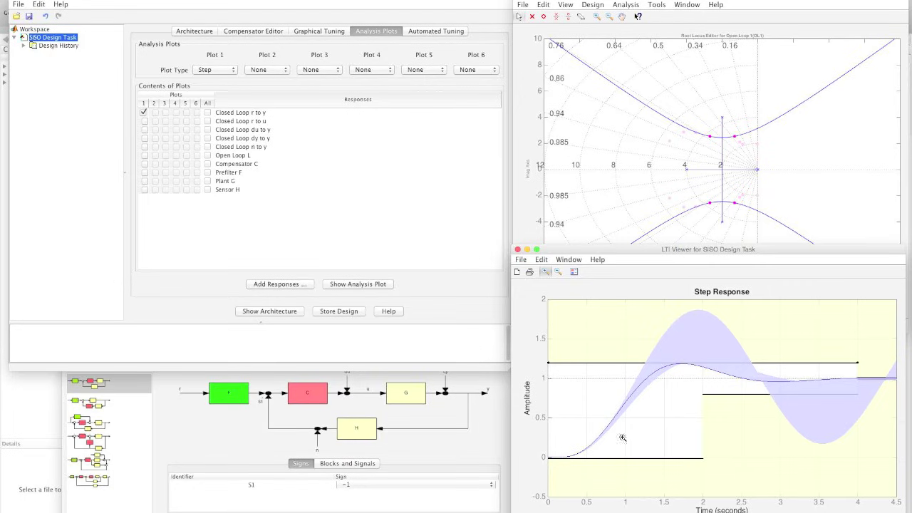
{"action": "left_click", "coordinate": [545, 271]}
{"action": "left_click_drag", "start_coordinate": [673, 265], "coordinate": [673, 311]}
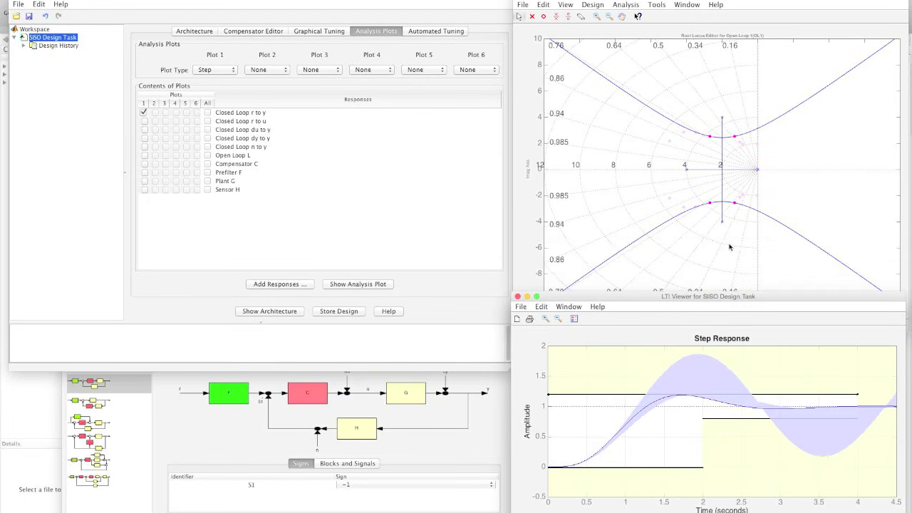
Drag the closed-loop poles along the root locus to set compensator C to a gain of 56.445.
{"action": "left_click", "coordinate": [733, 203]}
{"action": "left_click_drag", "start_coordinate": [733, 204], "coordinate": [721, 173]}
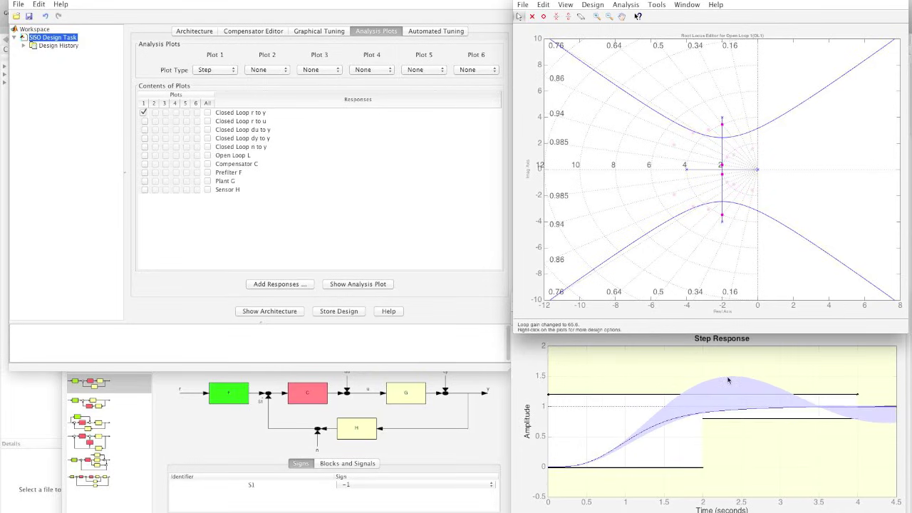
{"action": "left_click_drag", "start_coordinate": [722, 166], "coordinate": [708, 171]}
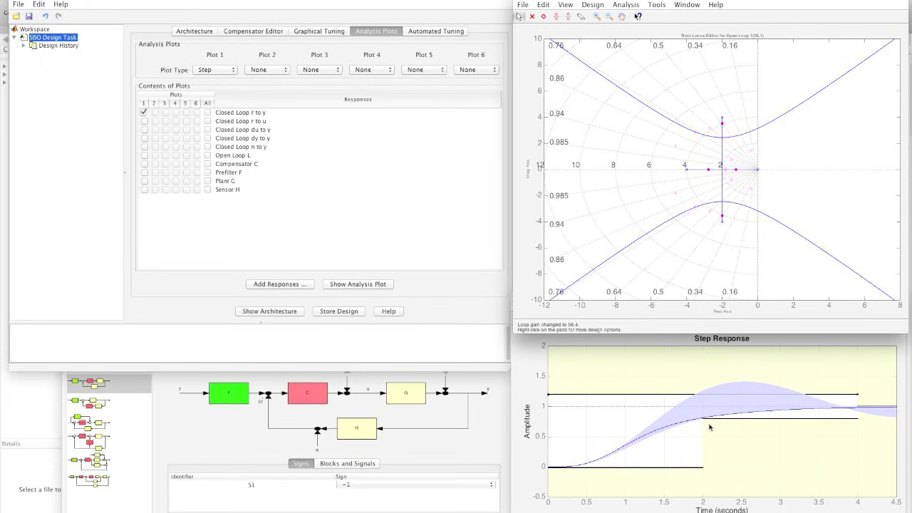
{"action": "left_click", "coordinate": [268, 33]}
Add a lead network to compensator C with its zero at -2.22 and pole at -24.1.
{"action": "right_click", "coordinate": [222, 133]}
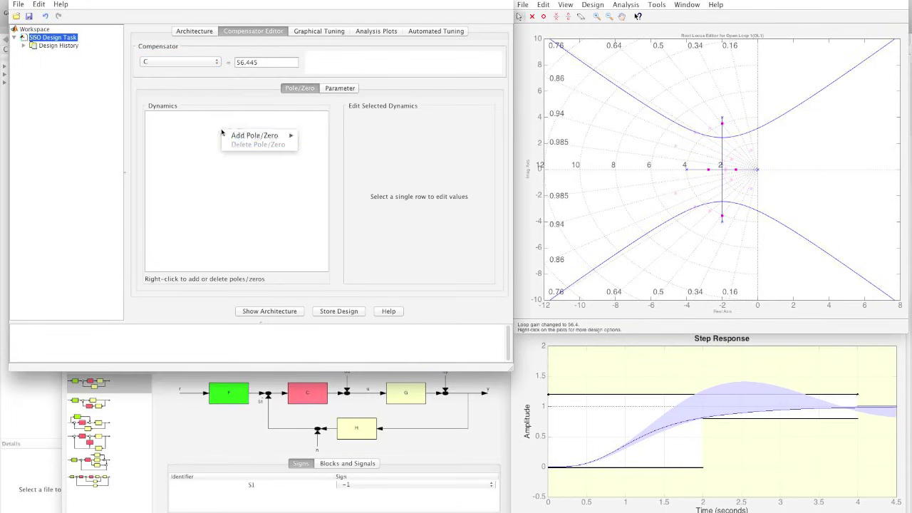
{"action": "mouse_move", "coordinate": [256, 135]}
{"action": "left_click", "coordinate": [321, 199]}
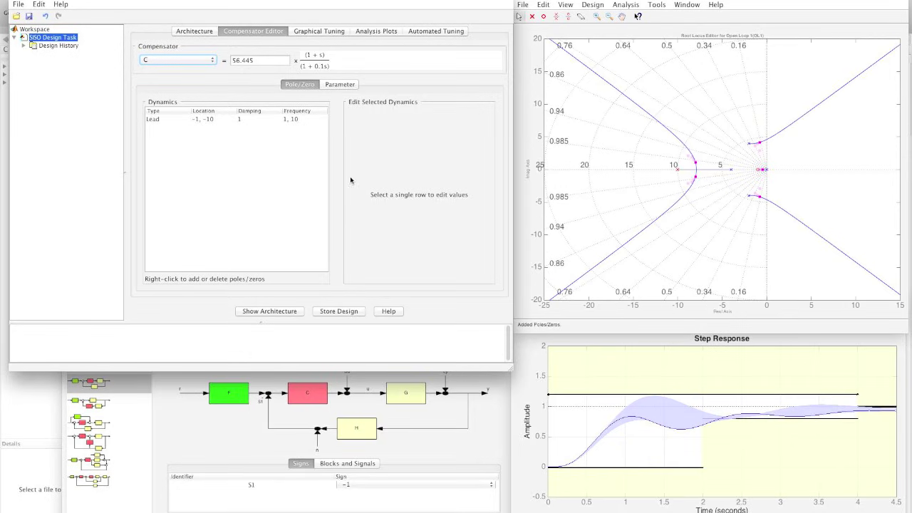
{"action": "left_click", "coordinate": [755, 172]}
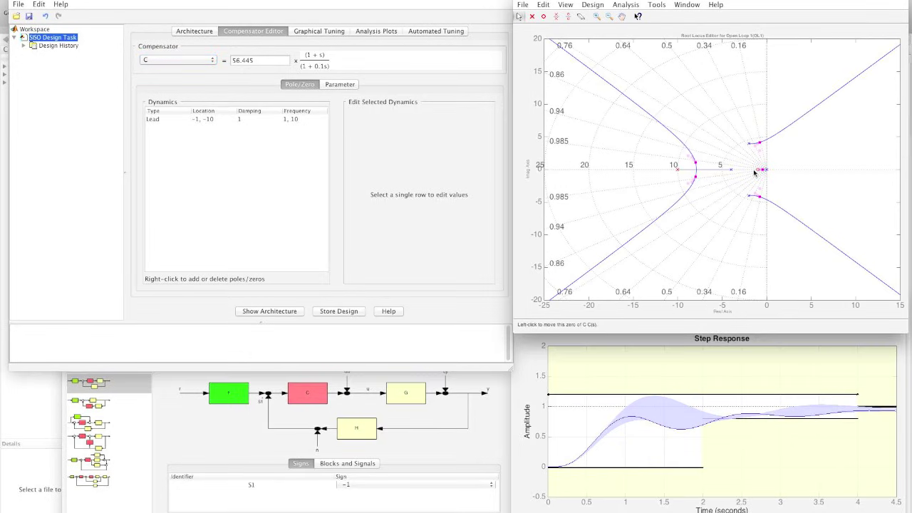
{"action": "left_click_drag", "start_coordinate": [754, 172], "coordinate": [746, 172]}
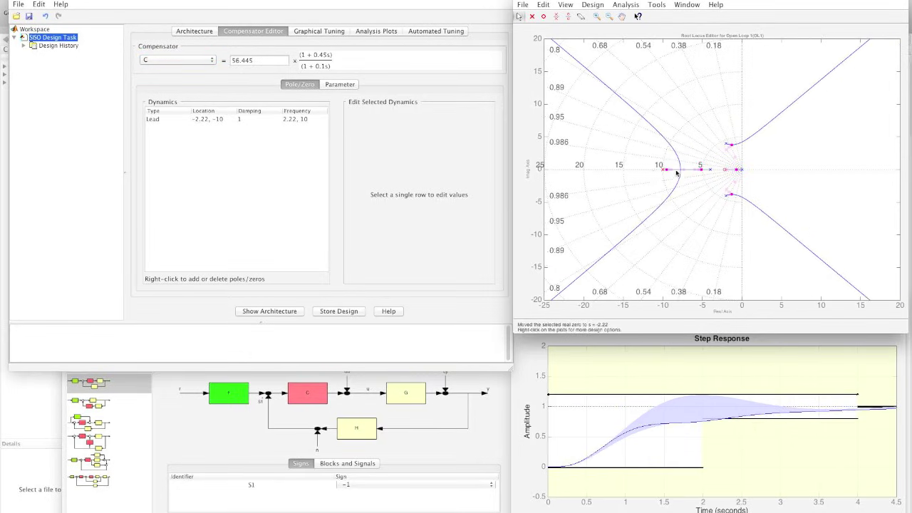
Drag the closed-loop poles, zooming near the origin, to raise the loop gain to 68.05.
{"action": "left_click_drag", "start_coordinate": [676, 173], "coordinate": [552, 170]}
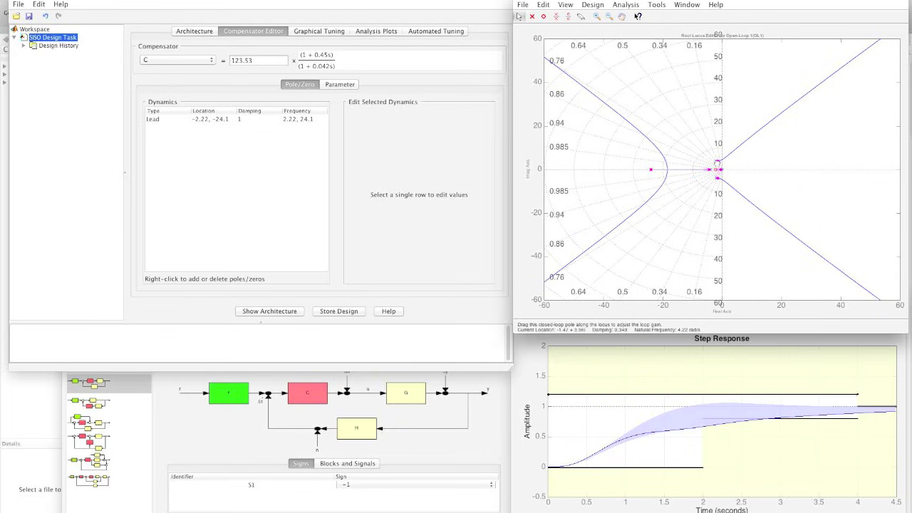
{"action": "left_click_drag", "start_coordinate": [717, 164], "coordinate": [719, 165]}
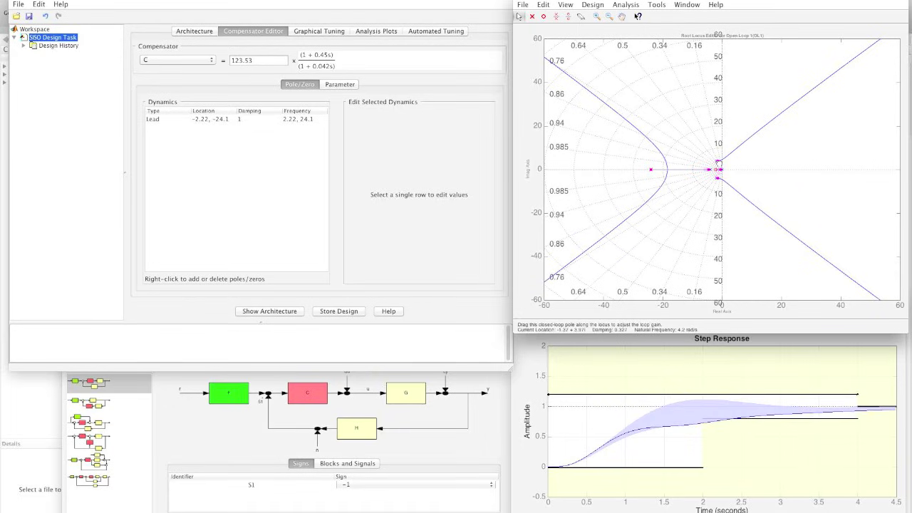
{"action": "left_click", "coordinate": [597, 15]}
{"action": "left_click_drag", "start_coordinate": [694, 151], "coordinate": [738, 187]}
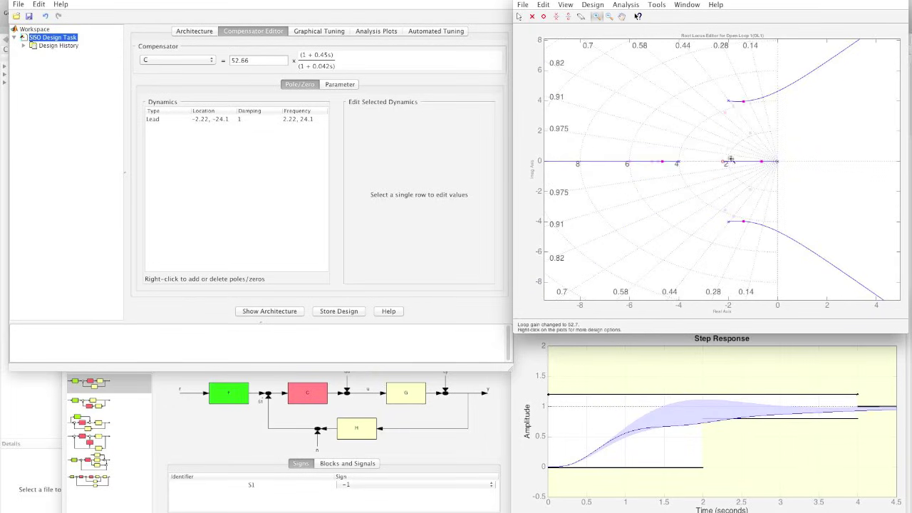
{"action": "left_click", "coordinate": [519, 16]}
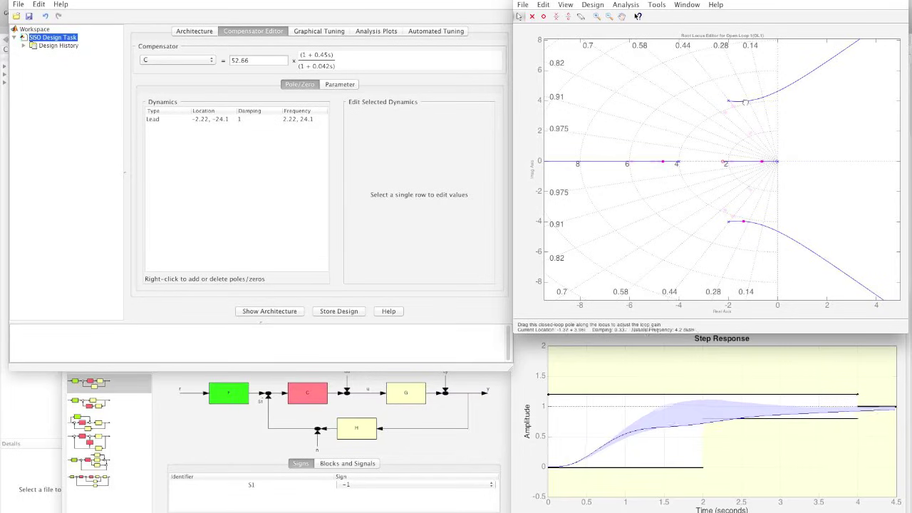
{"action": "left_click_drag", "start_coordinate": [745, 102], "coordinate": [747, 100]}
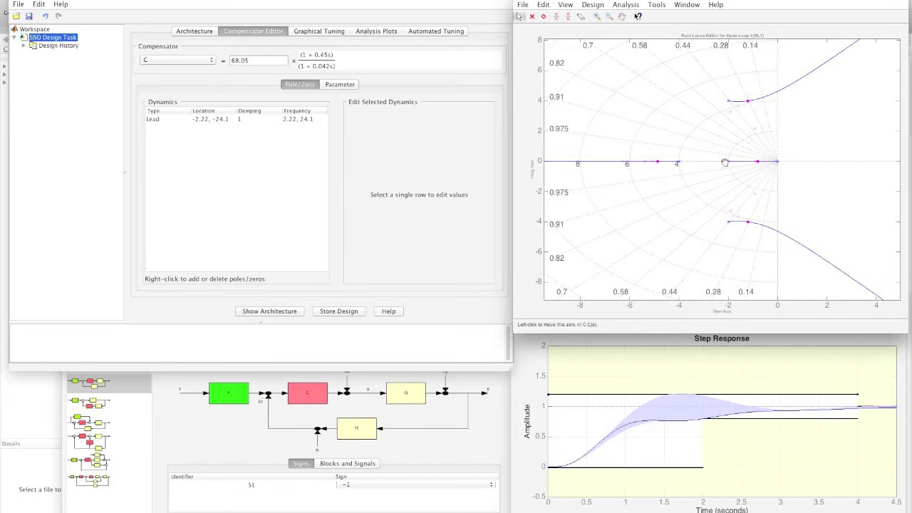